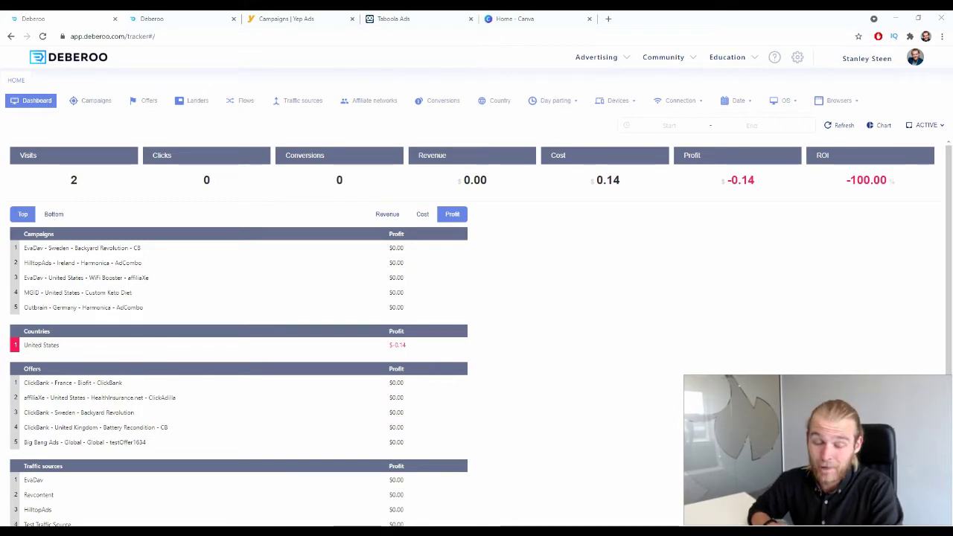
Switch to Yep Ads and review the FitKeto France campaign details and the enlarged offer thumbnail
click(328, 16)
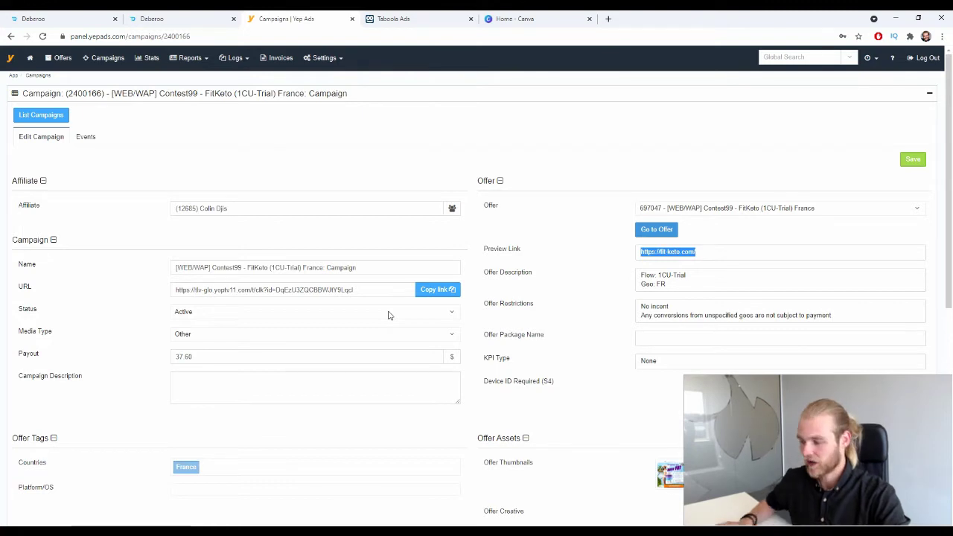
click(537, 160)
scroll(533, 168, down, 4)
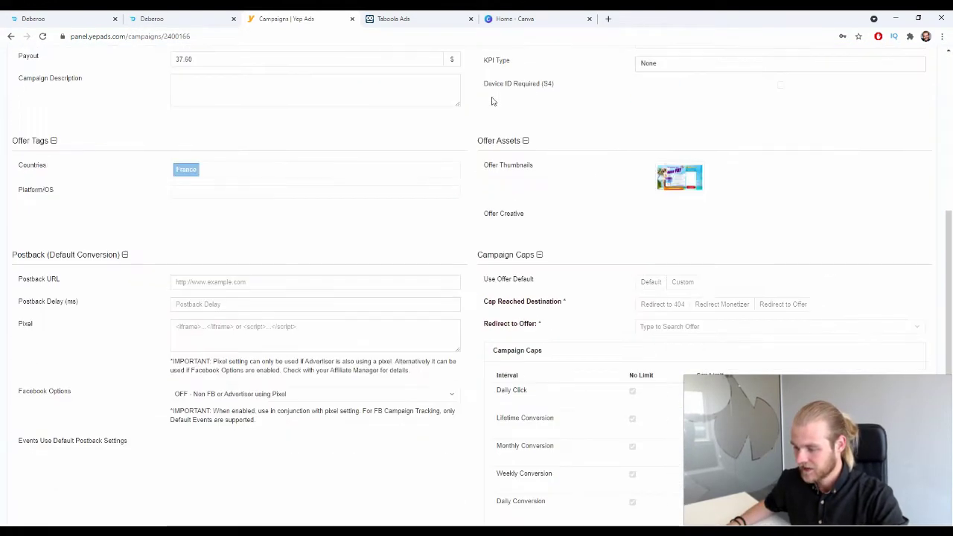
mouse_move(692, 174)
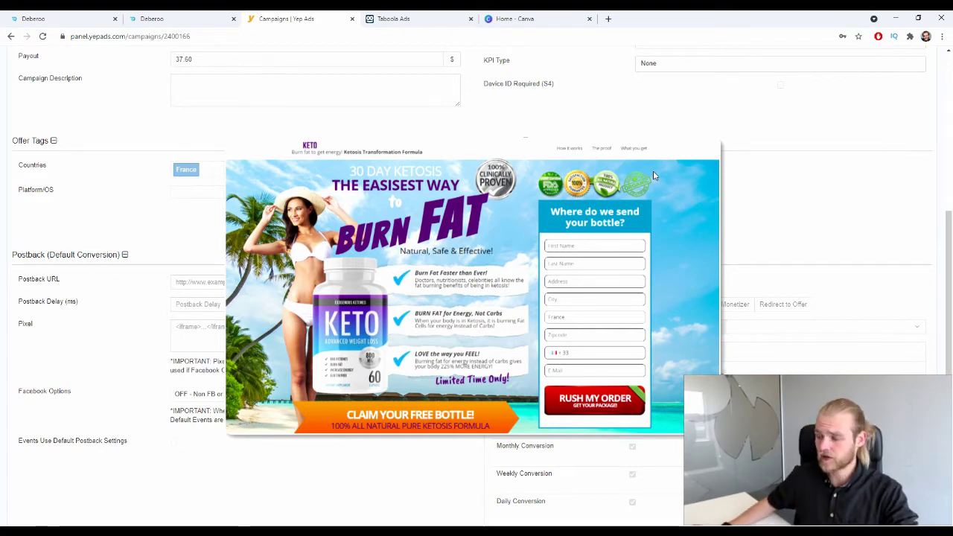
scroll(644, 149, up, 5)
Switch back to the Deberoo tracker and check the affiliate networks list for Yepads
click(46, 15)
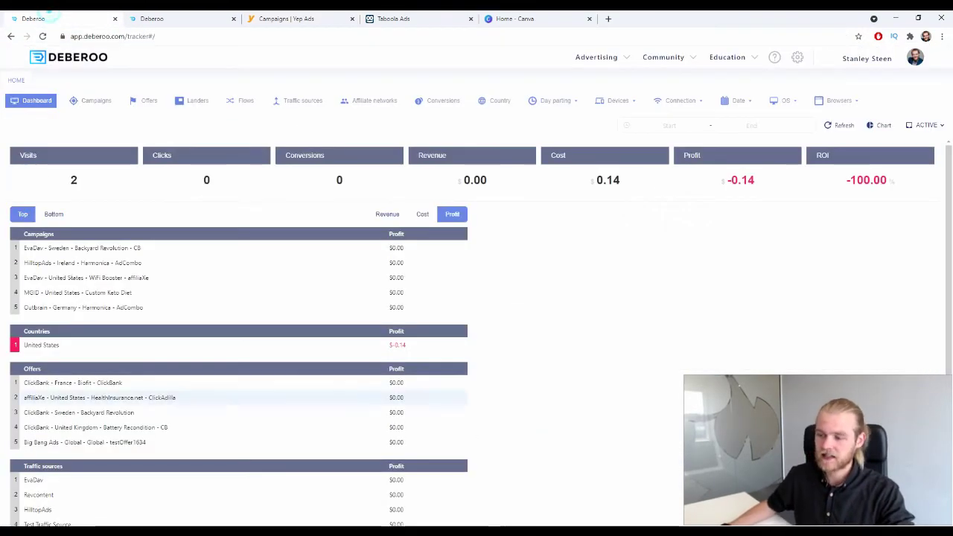
click(376, 102)
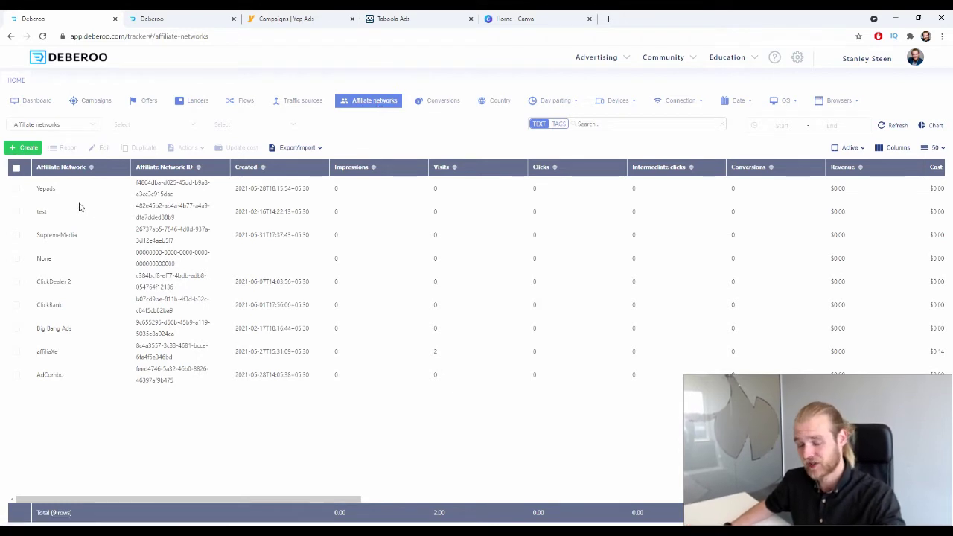
drag(82, 190, 35, 194)
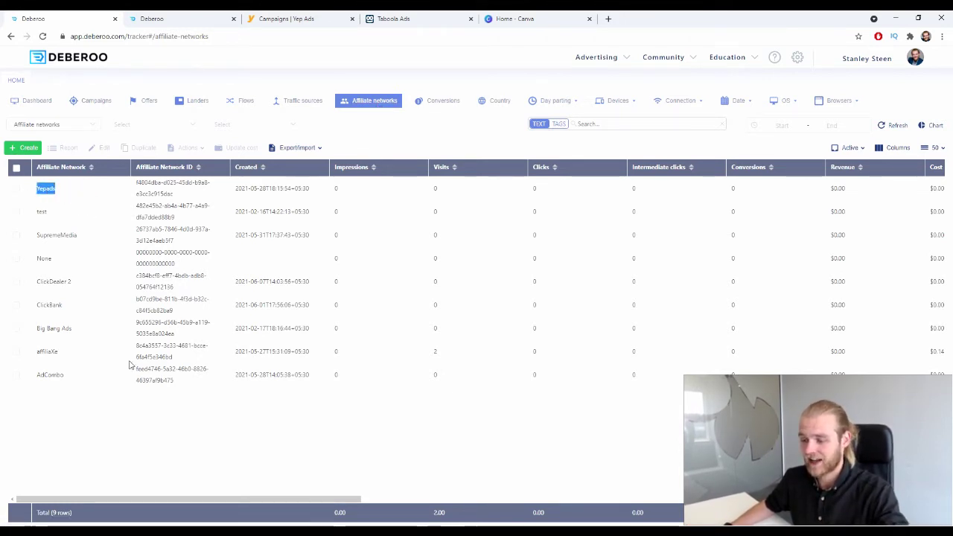
click(185, 456)
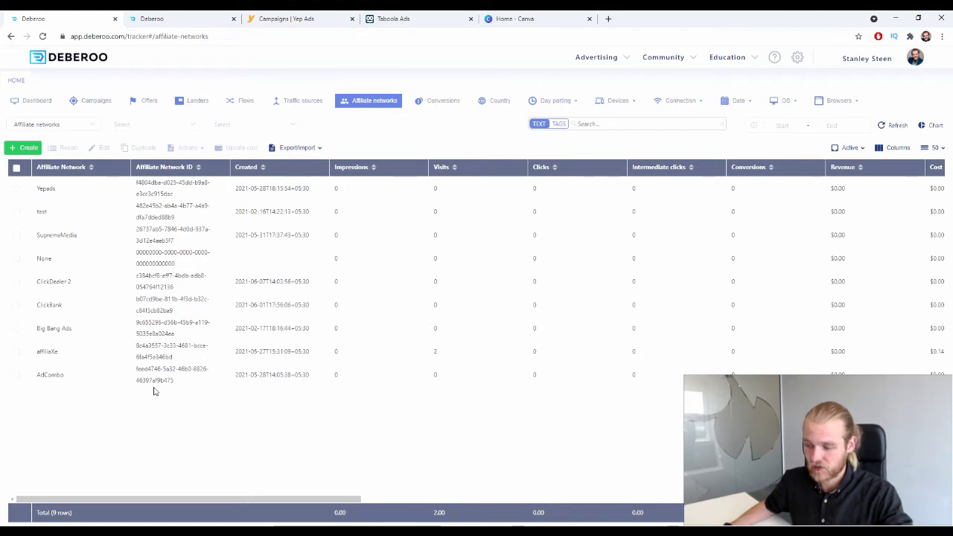
Fill in a new affiliate network from the Yepads template with the Initial workspace, and close it without saving
click(28, 147)
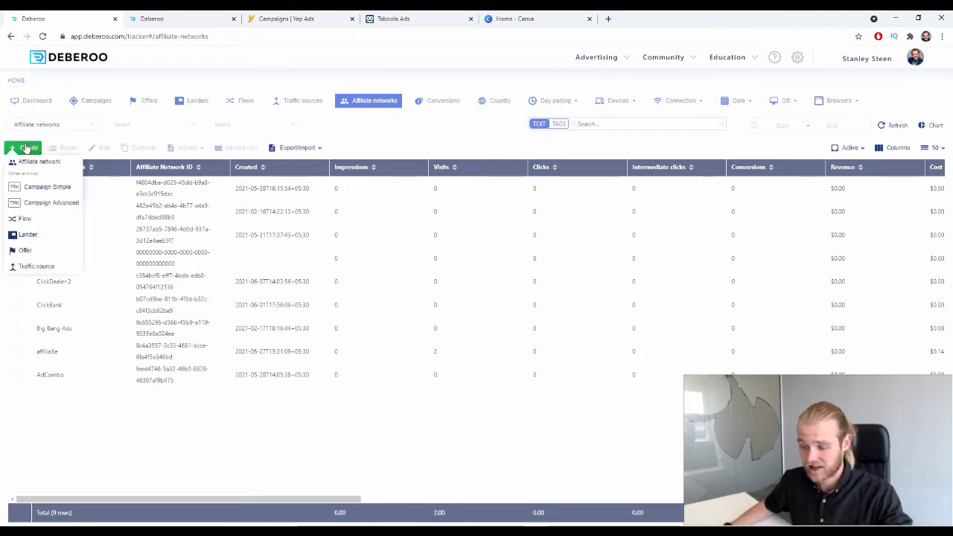
click(40, 162)
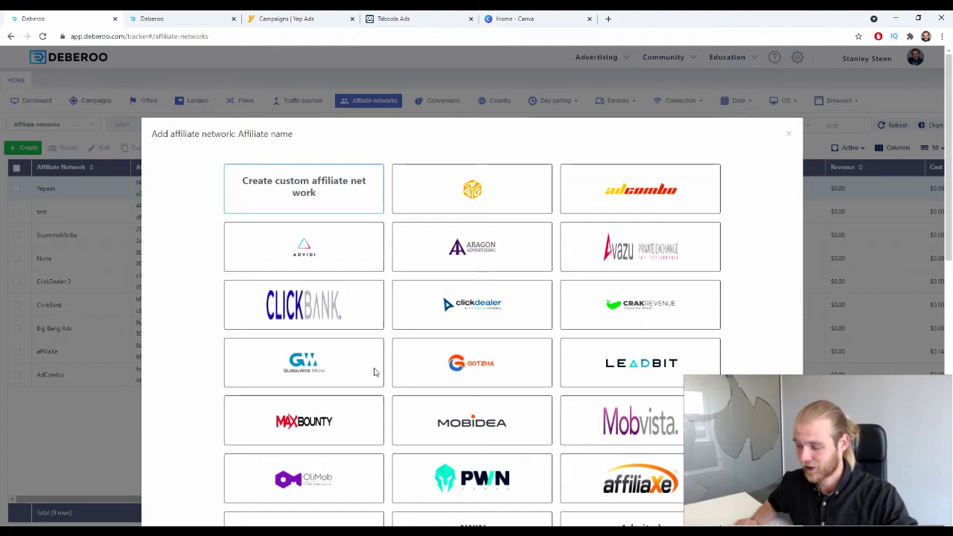
scroll(603, 350, down, 3)
scroll(603, 349, down, 4)
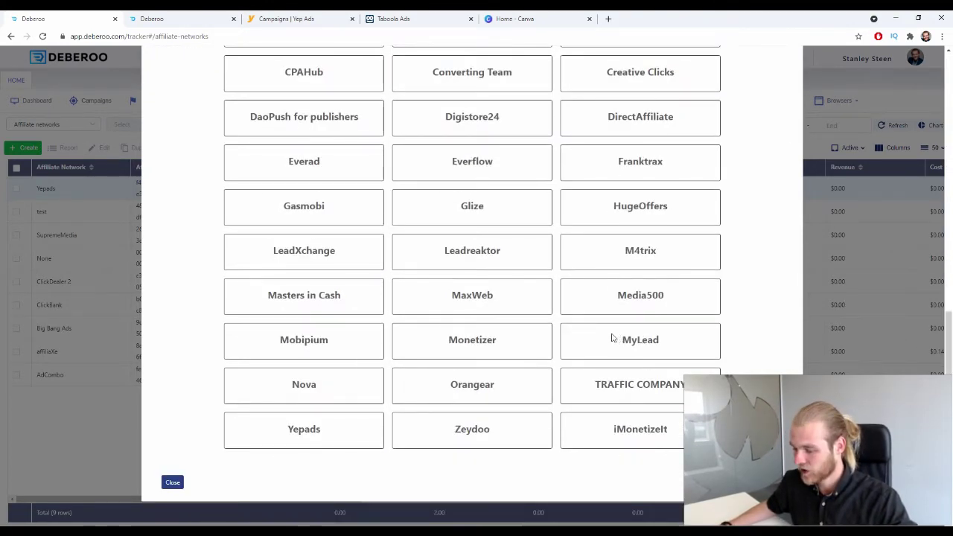
click(321, 430)
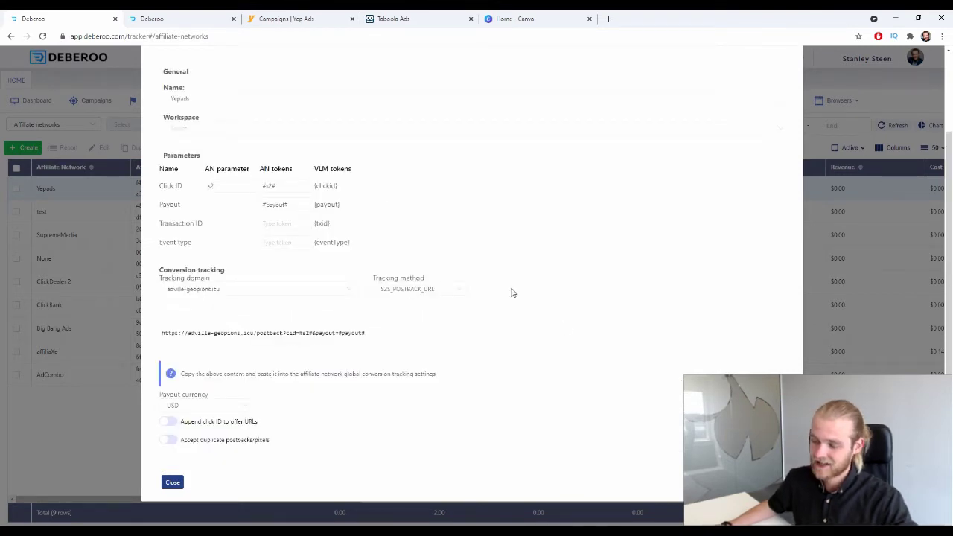
click(187, 127)
click(195, 153)
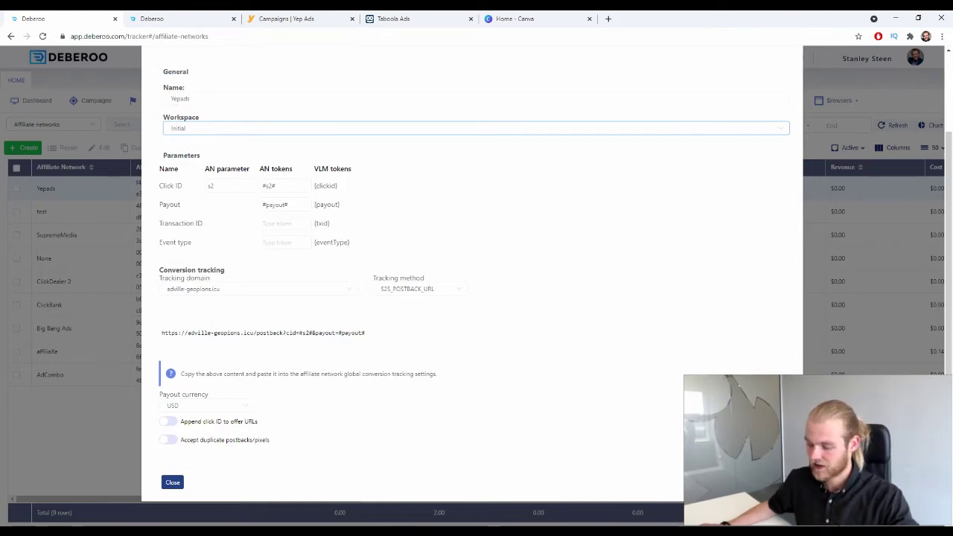
click(172, 483)
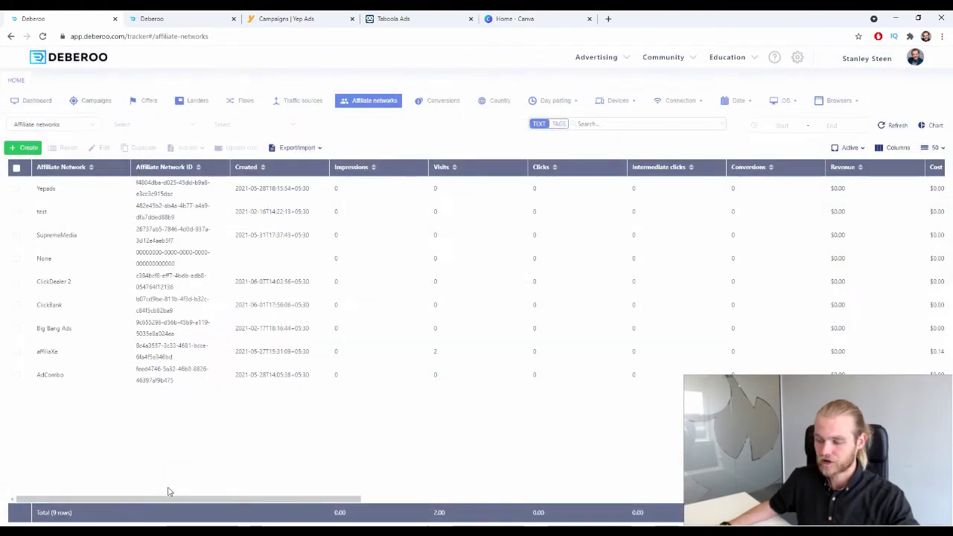
Check the traffic sources list for the Taboola entry
click(313, 100)
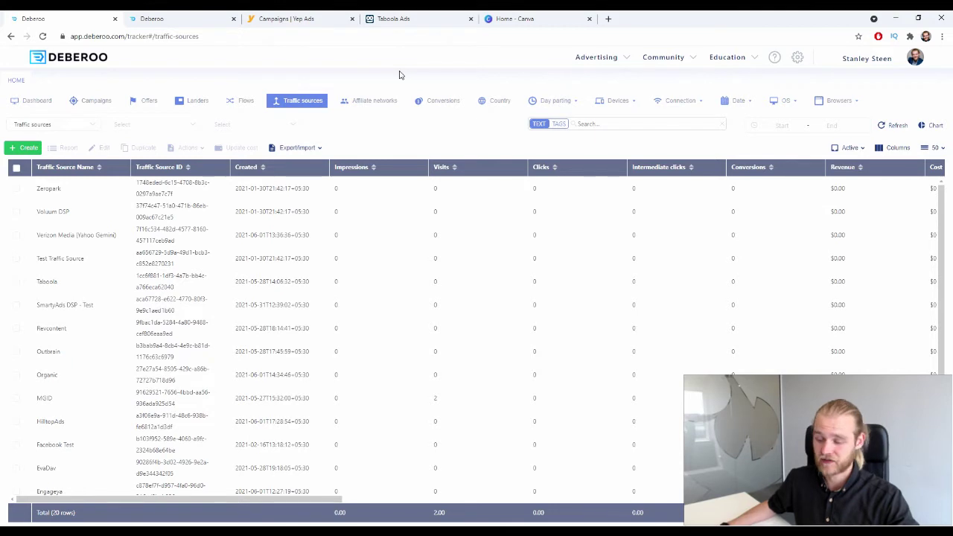
double_click(69, 280)
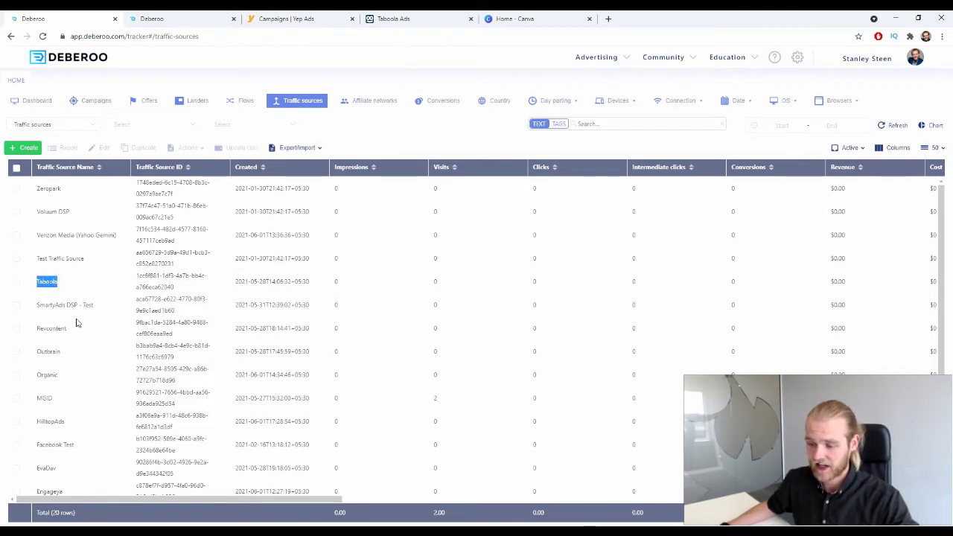
right_click(282, 175)
click(282, 175)
click(121, 167)
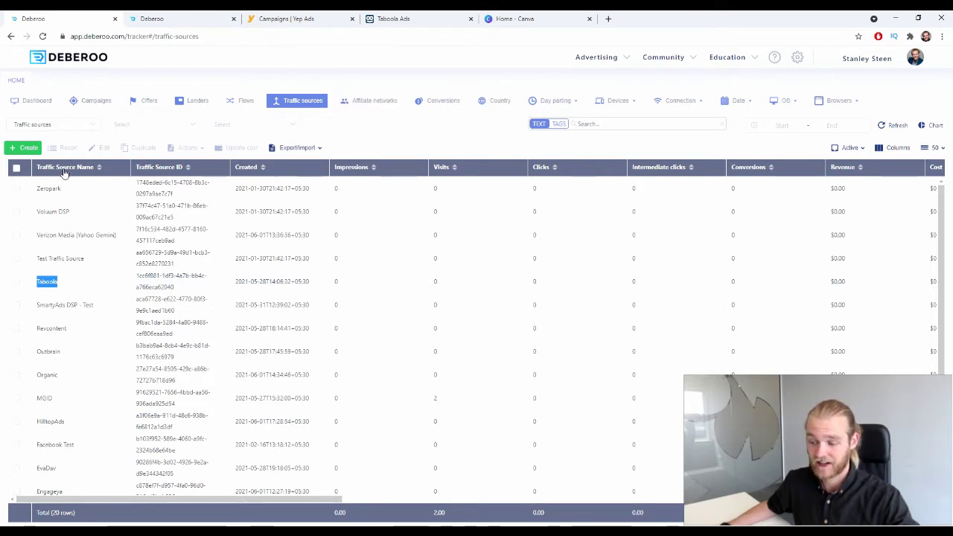
Fill in a new traffic source from the Taboola template with the Initial workspace, and close it without saving
click(25, 147)
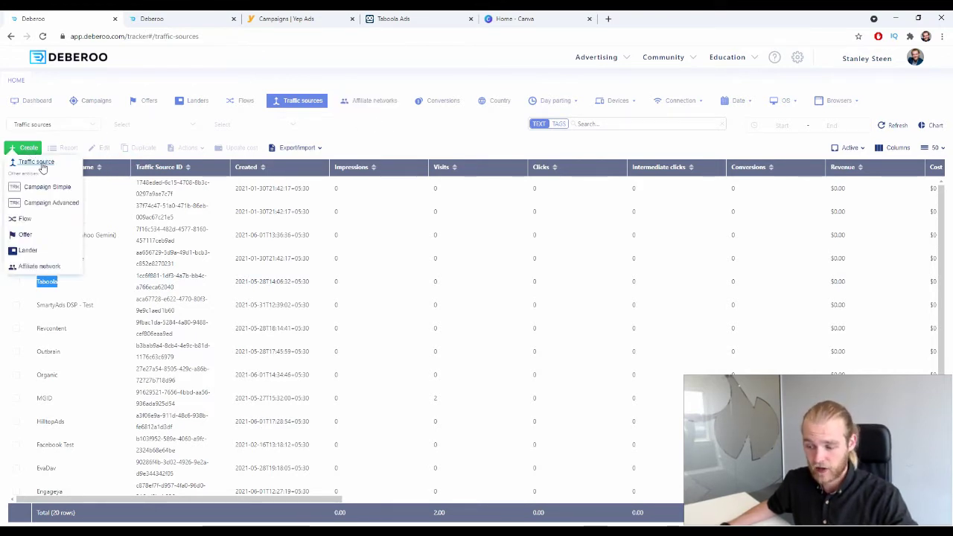
click(39, 164)
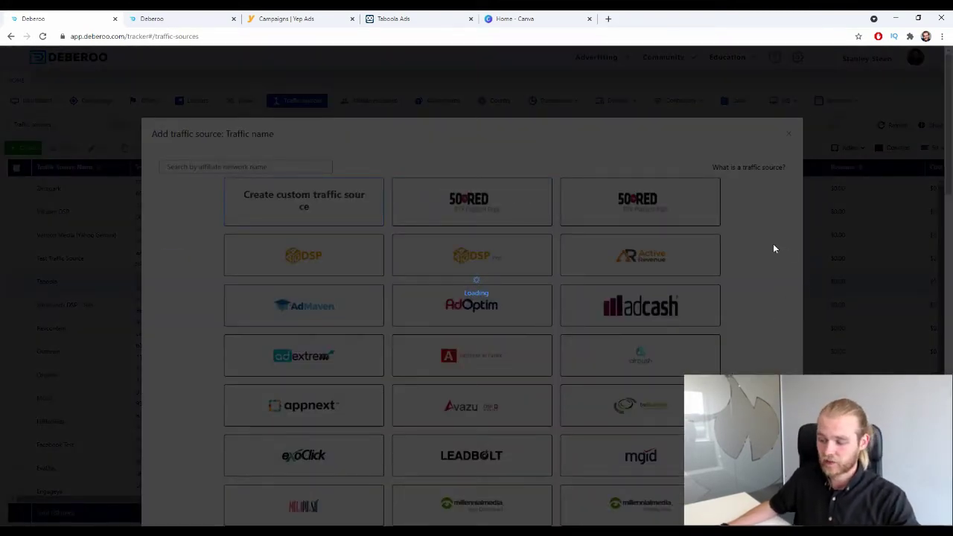
scroll(754, 268, down, 6)
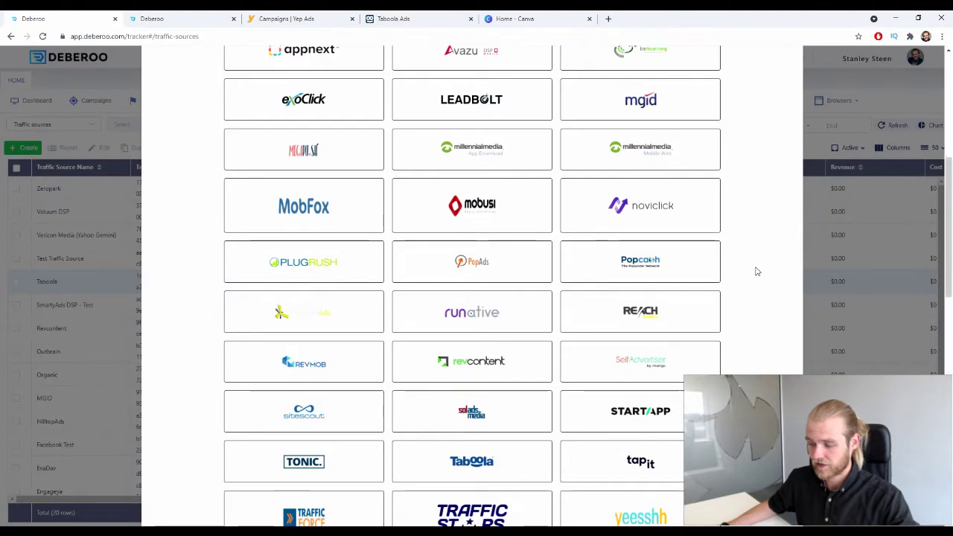
scroll(483, 372, down, 6)
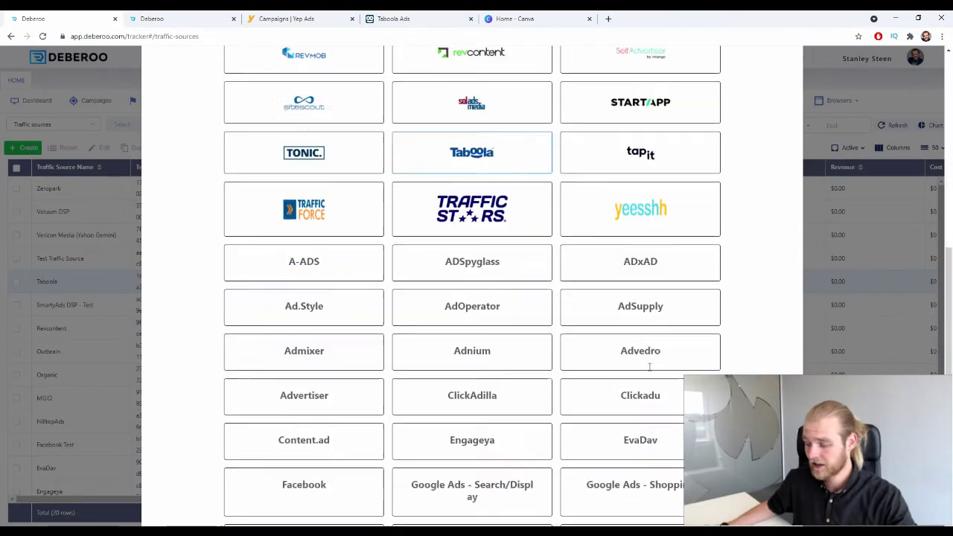
scroll(472, 298, down, 3)
key(Escape)
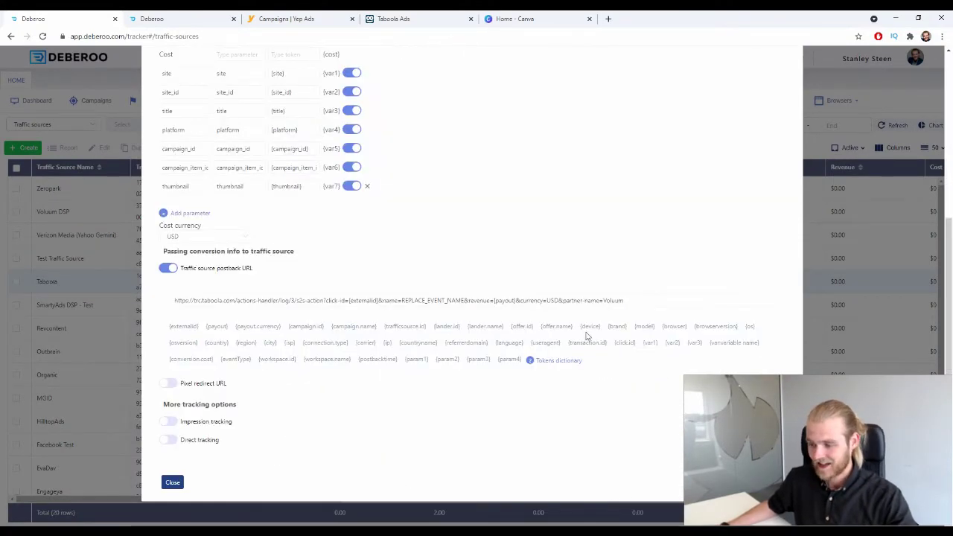
scroll(324, 167, up, 1)
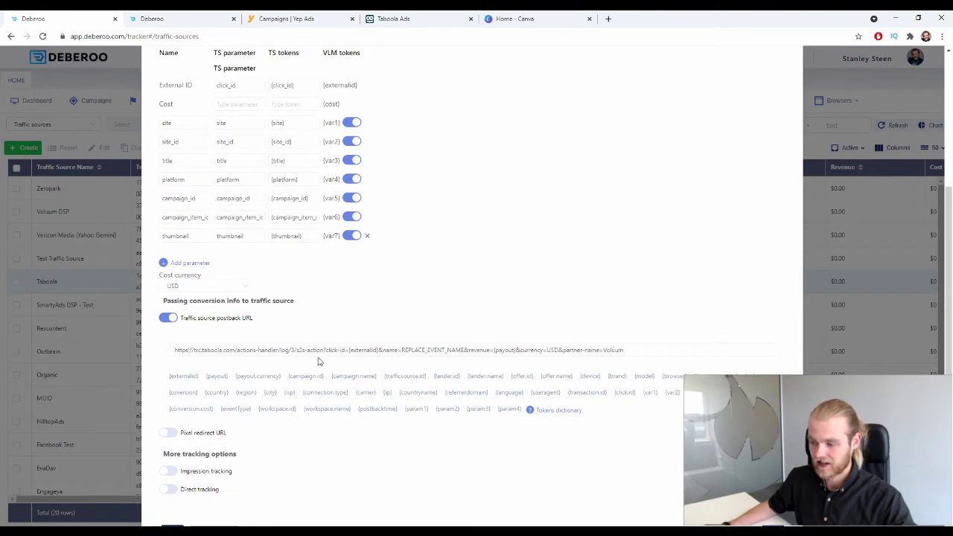
scroll(318, 361, up, 4)
click(197, 224)
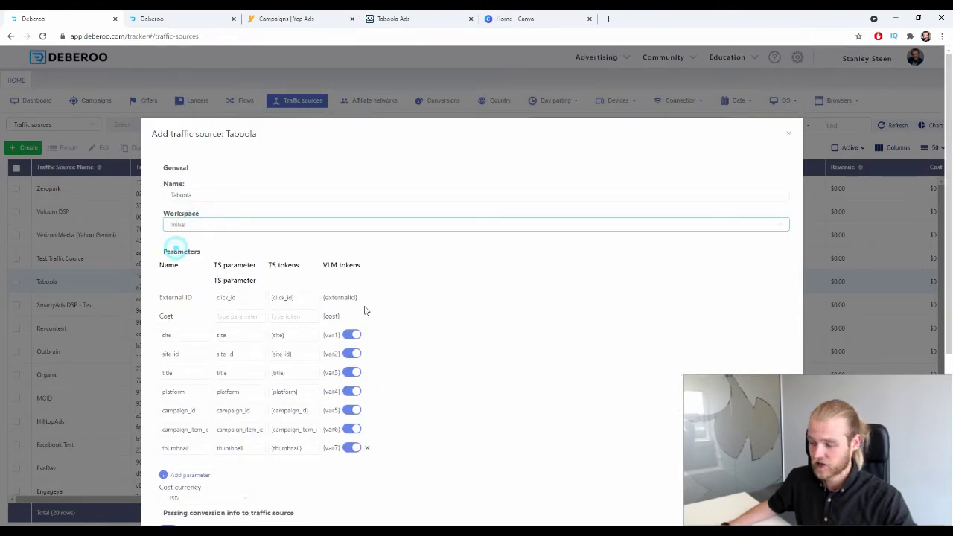
scroll(365, 311, down, 2)
scroll(417, 297, down, 2)
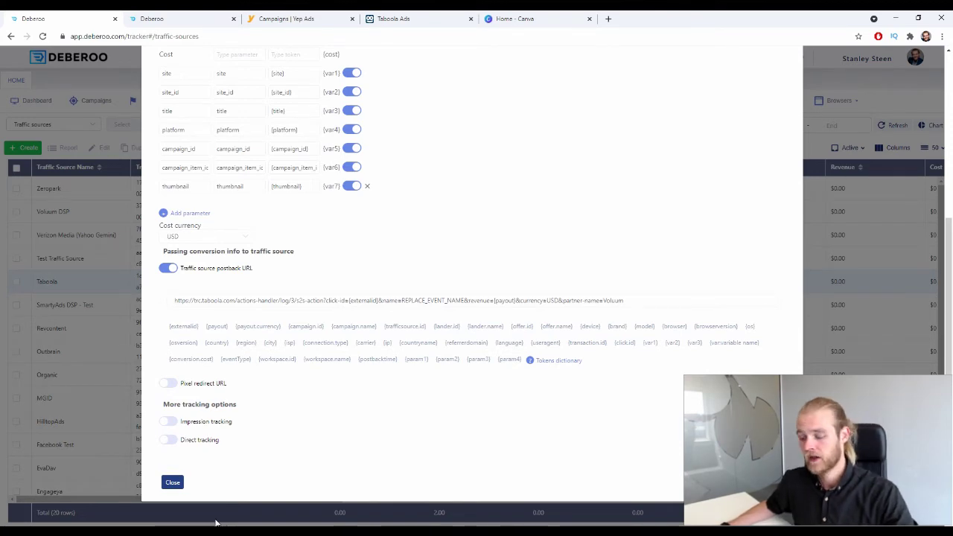
click(172, 482)
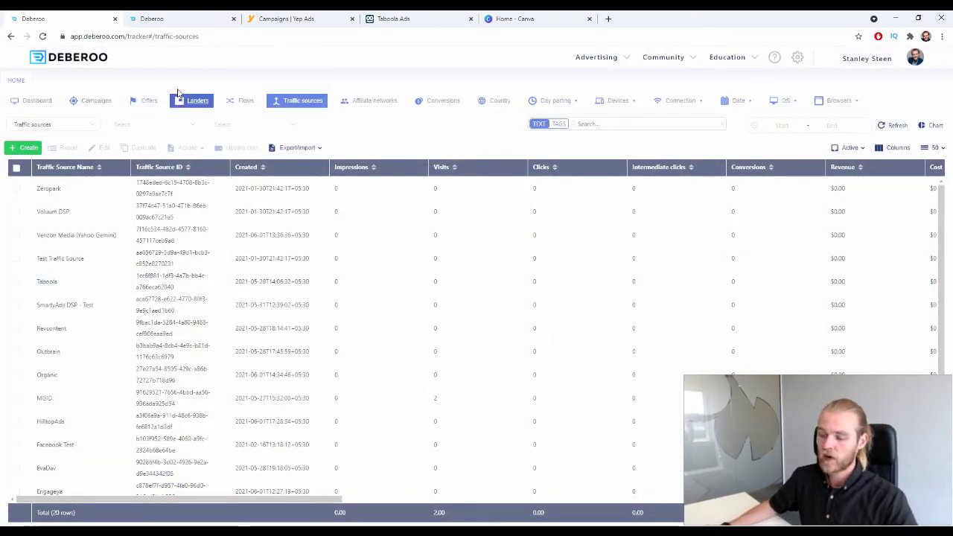
Start a new offer in the Initial workspace with Yepads as affiliate network and France as country tag
click(146, 100)
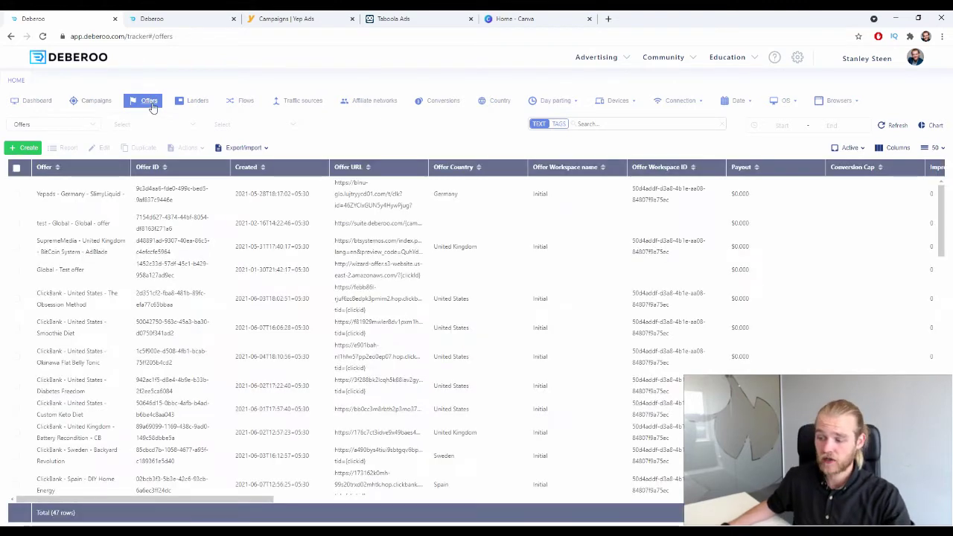
click(38, 153)
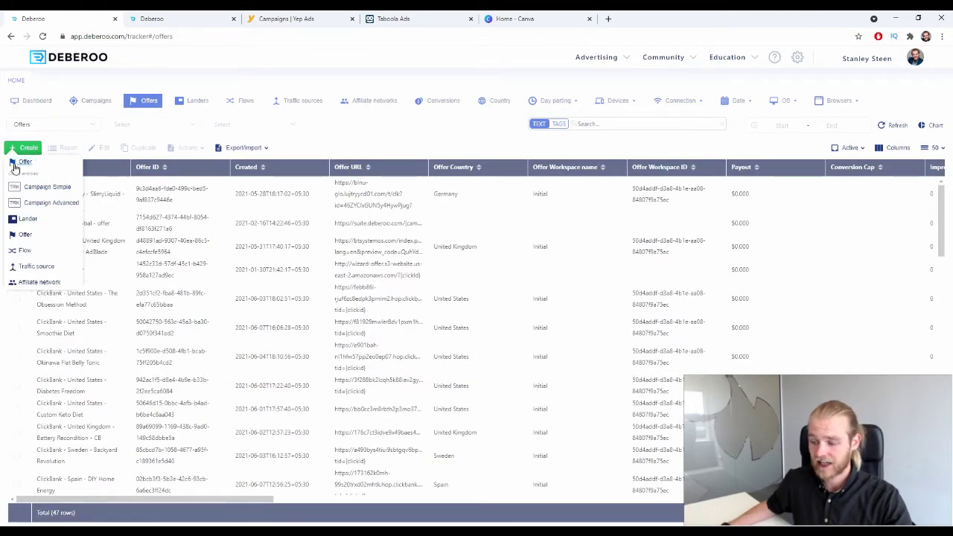
click(24, 162)
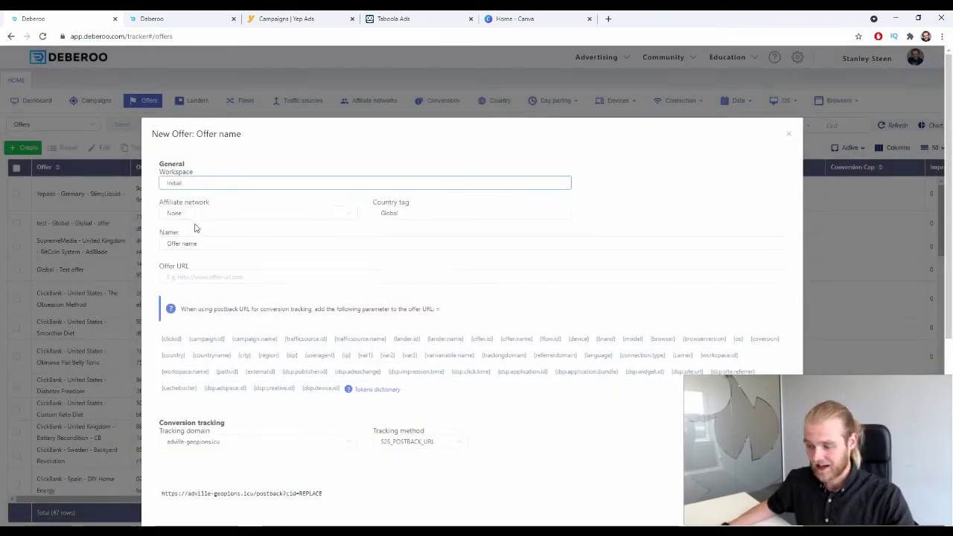
click(192, 213)
click(197, 339)
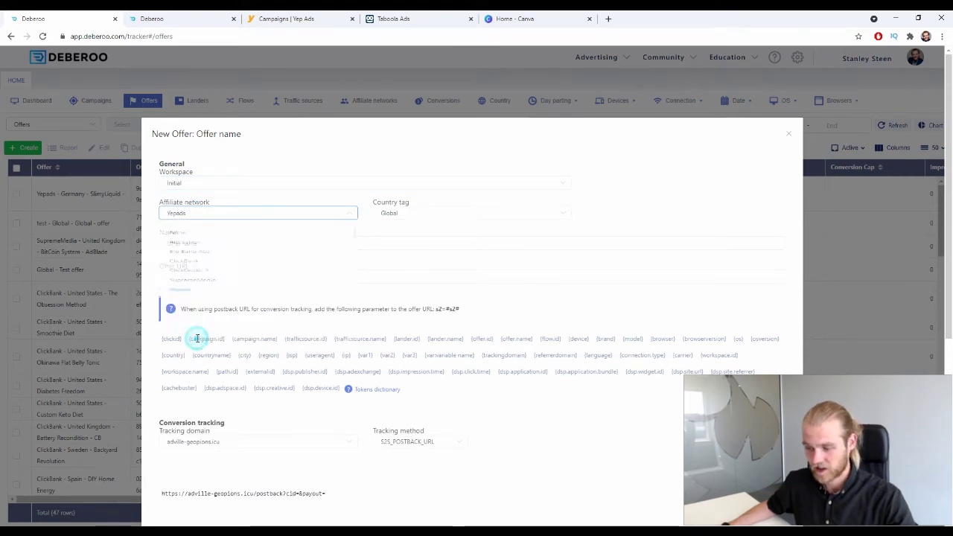
click(389, 216)
text(fran)
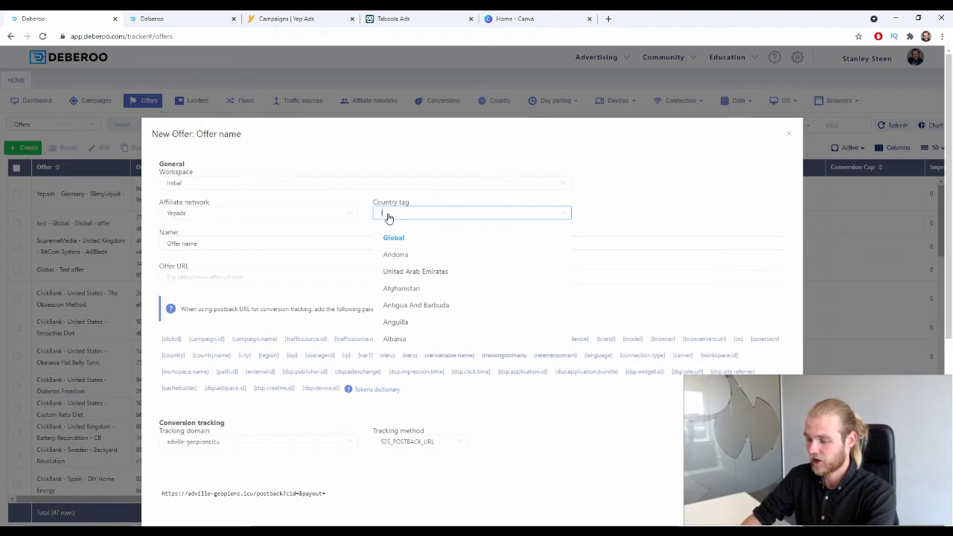
click(388, 237)
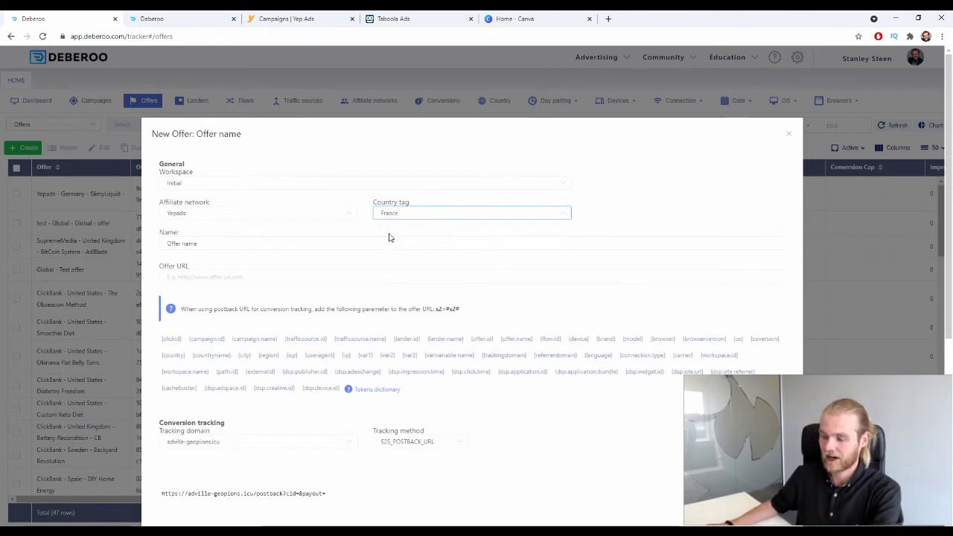
Name the new offer FitKeto, checking the product name against the Yep Ads campaign
click(238, 245)
drag(223, 243, 162, 243)
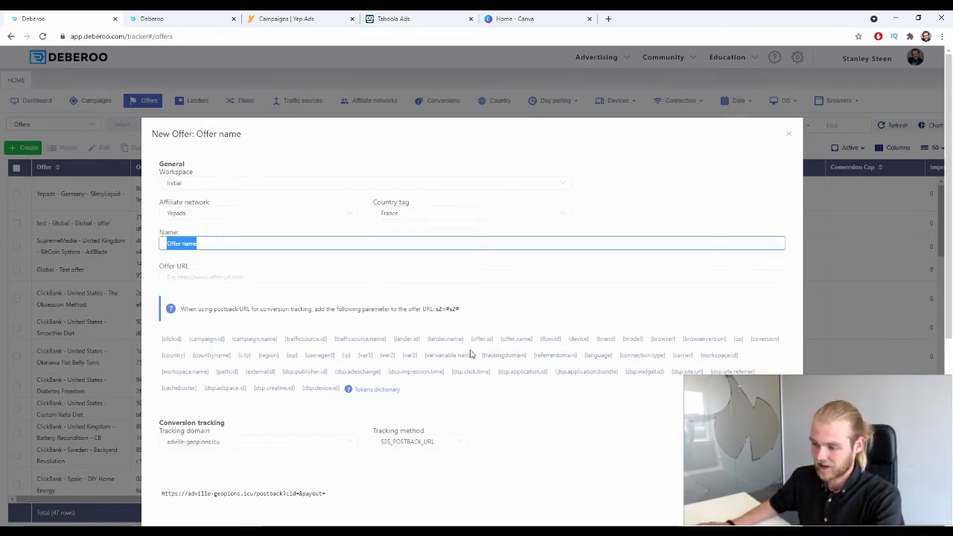
click(283, 19)
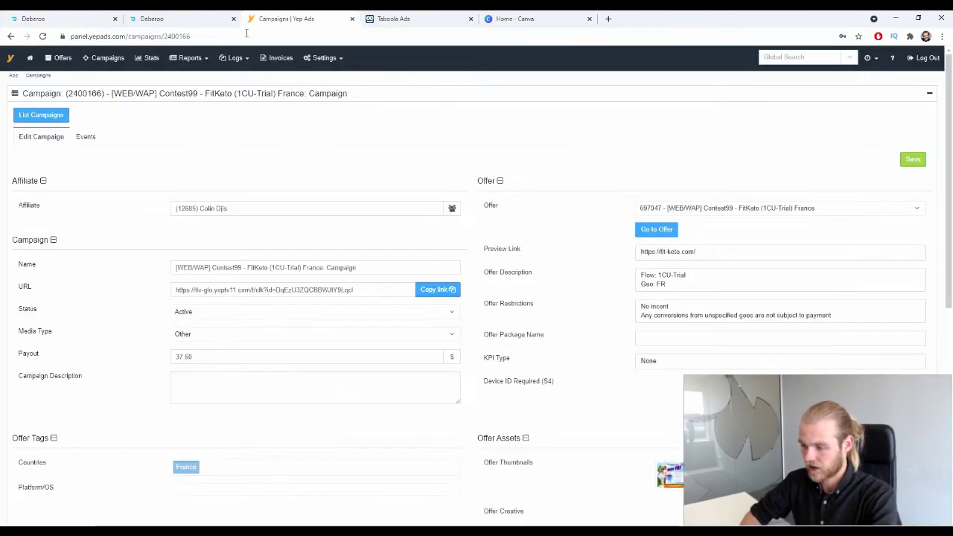
click(45, 19)
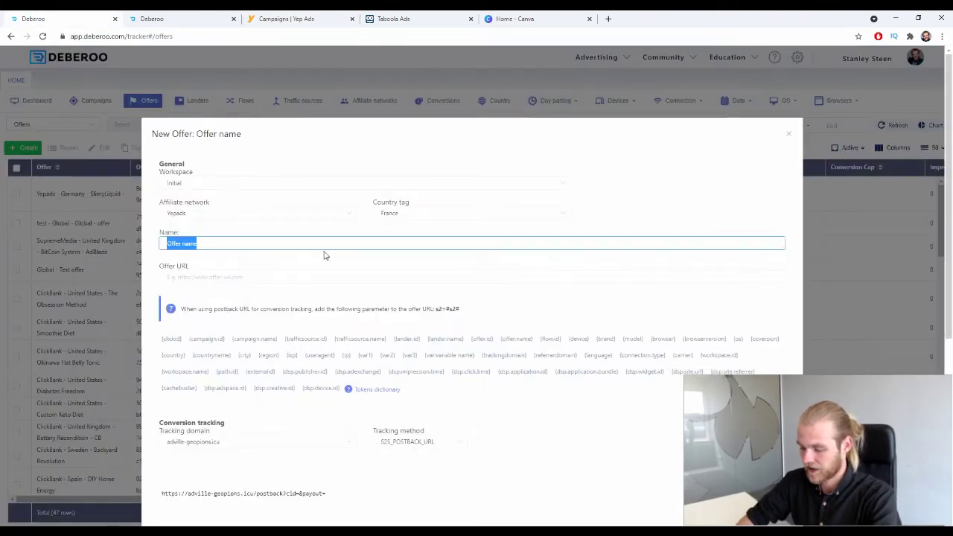
text(FitKeto)
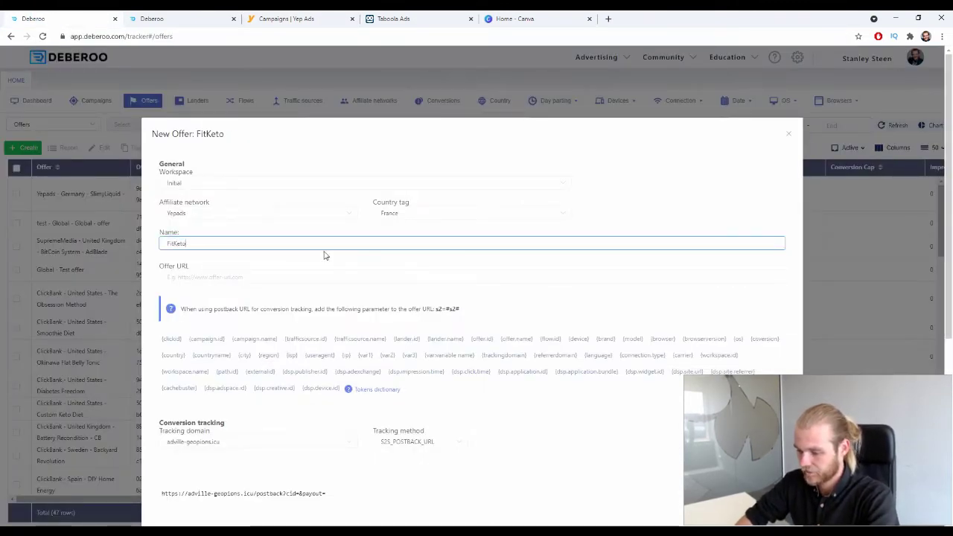
Copy the campaign link from the FitKeto France campaign in Yep Ads and paste it as the Deberoo offer's URL
click(283, 282)
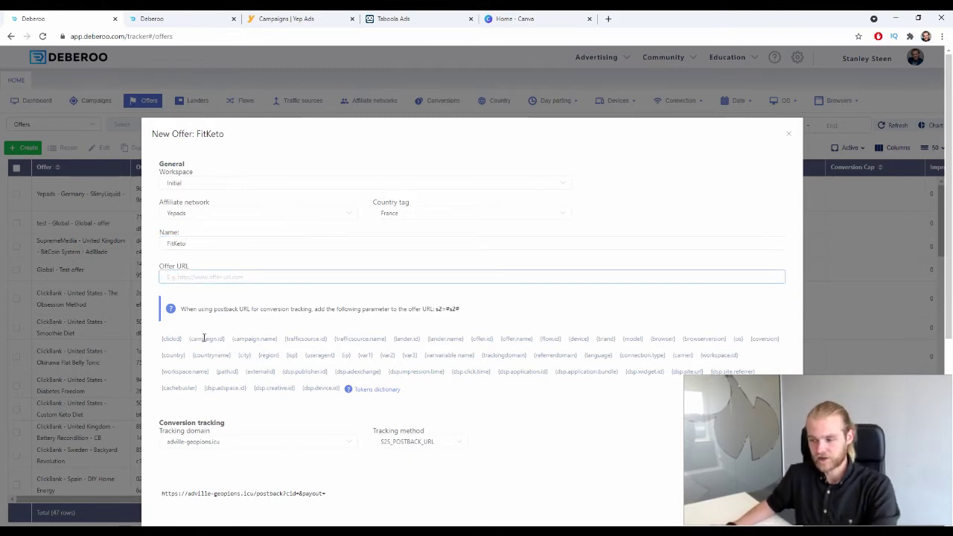
click(282, 16)
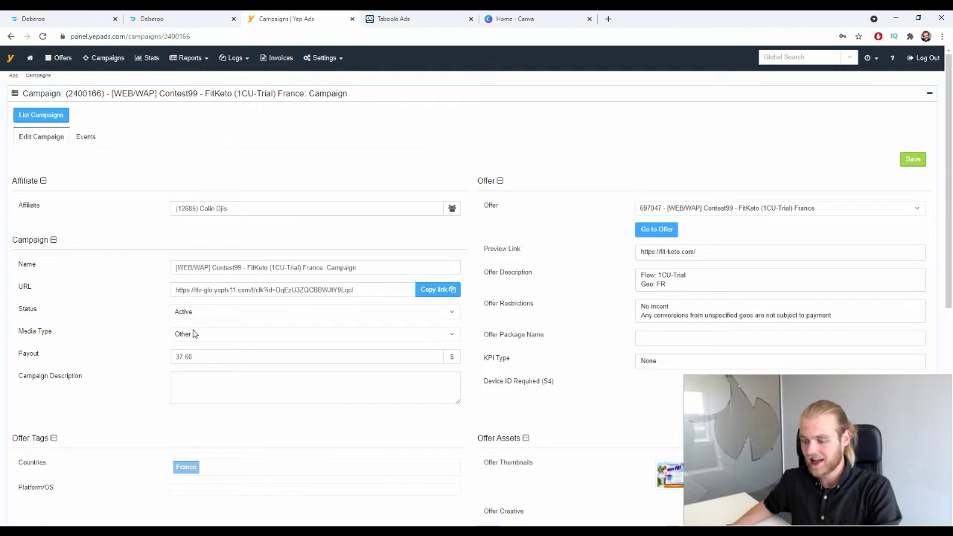
double_click(20, 288)
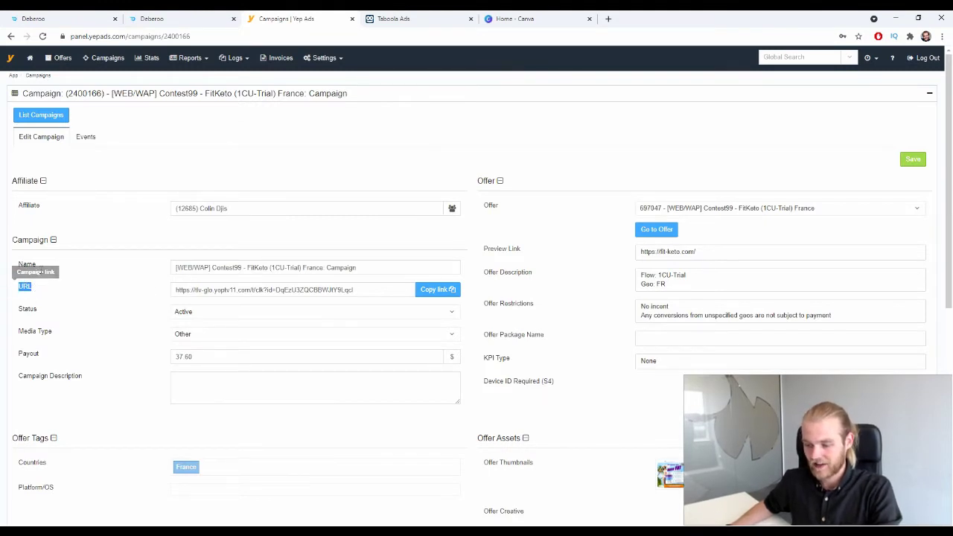
click(67, 283)
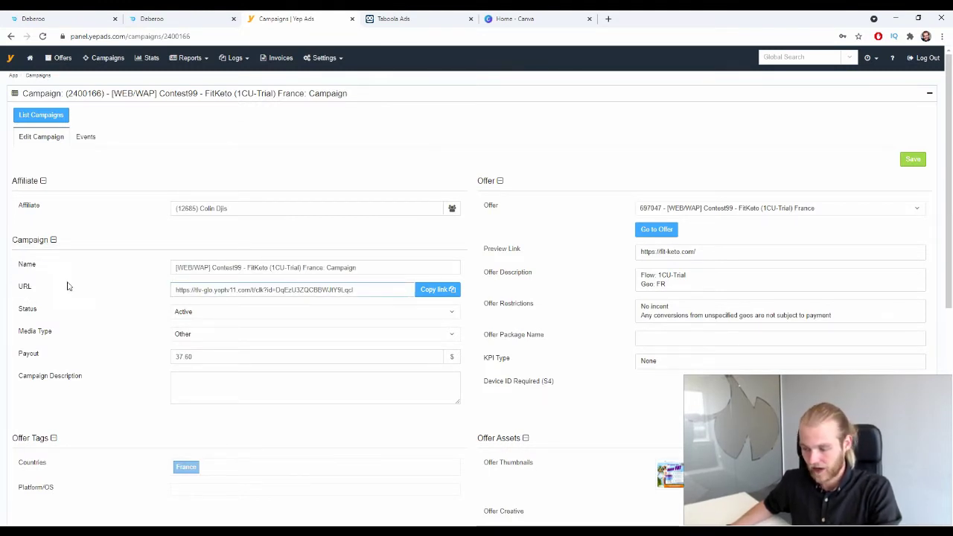
click(438, 292)
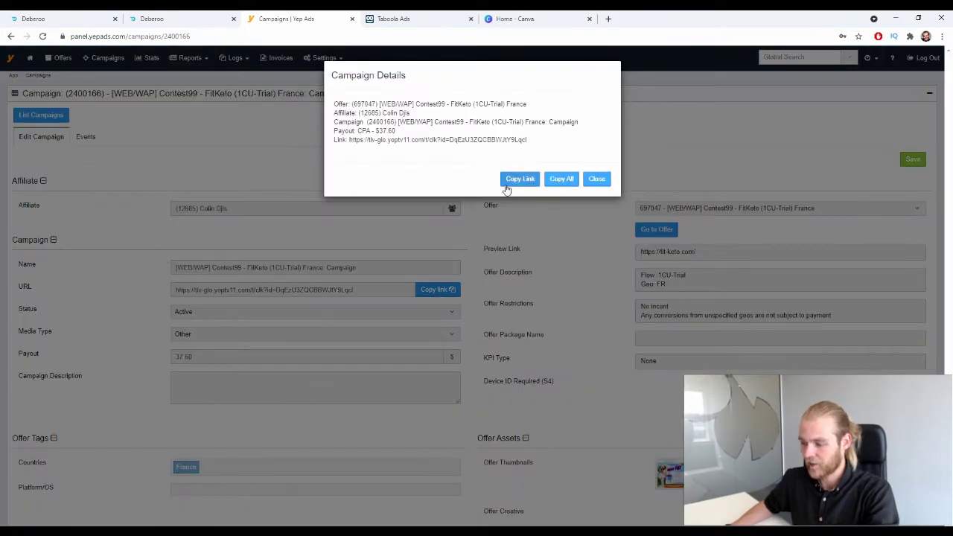
click(505, 183)
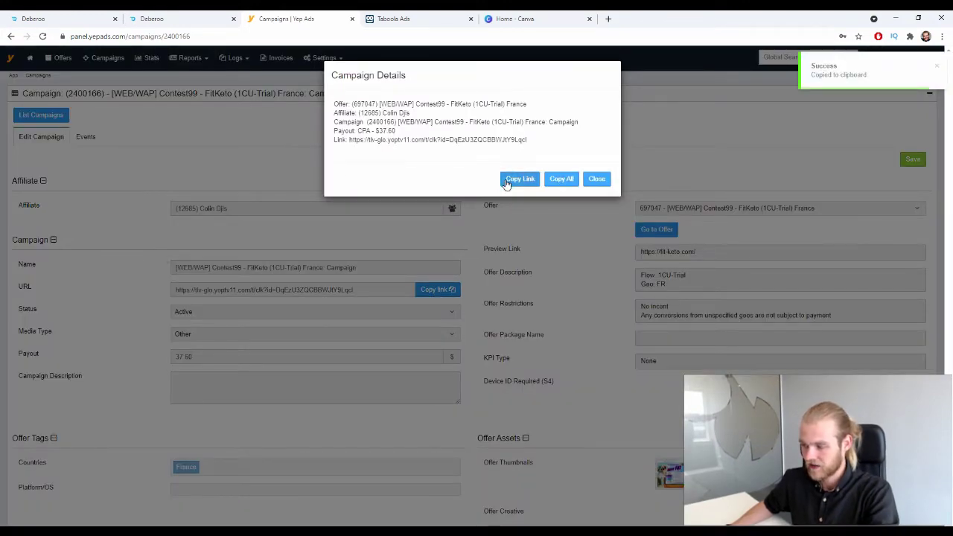
click(505, 183)
click(117, 309)
click(69, 19)
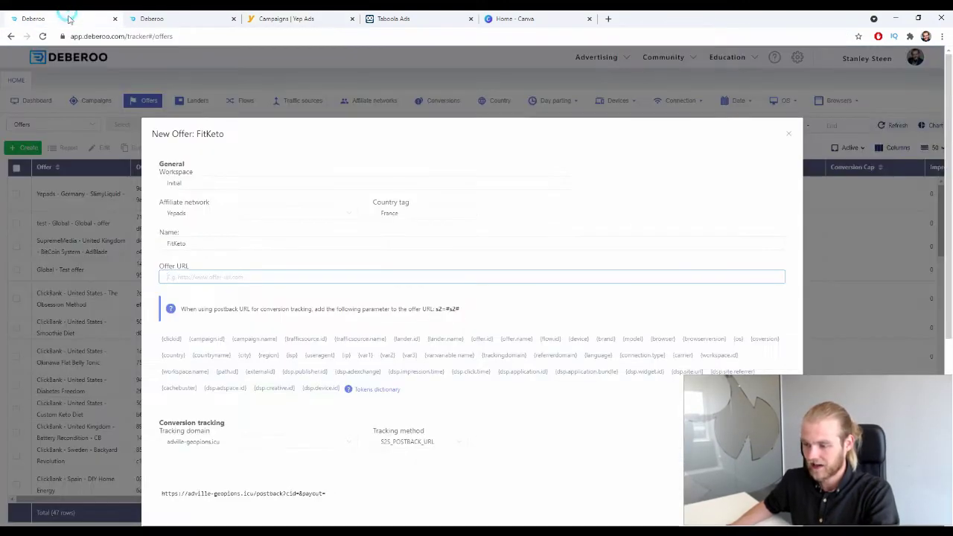
click(203, 280)
key(ctrl+v)
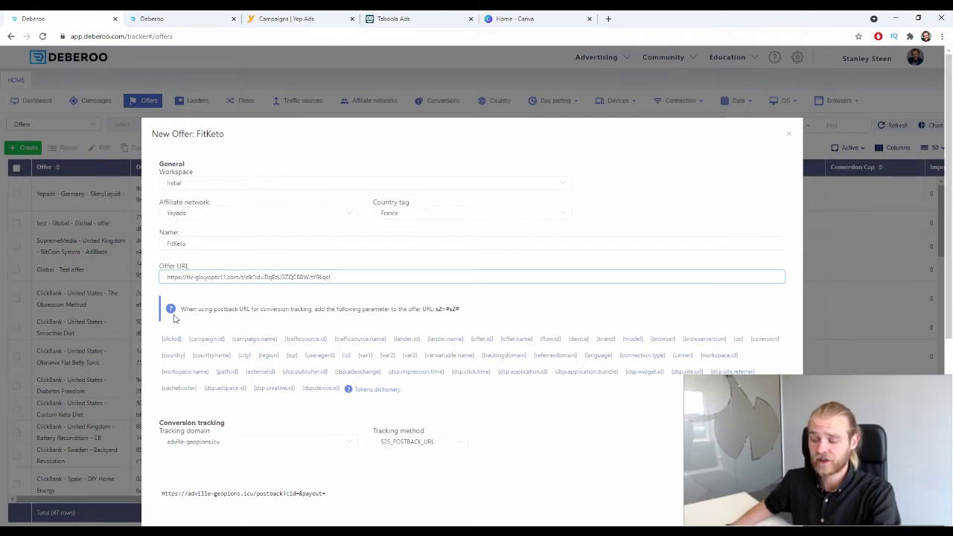
Append the postback parameter ?s2=#s2# from the hint text to the end of the offer URL
drag(181, 307, 365, 308)
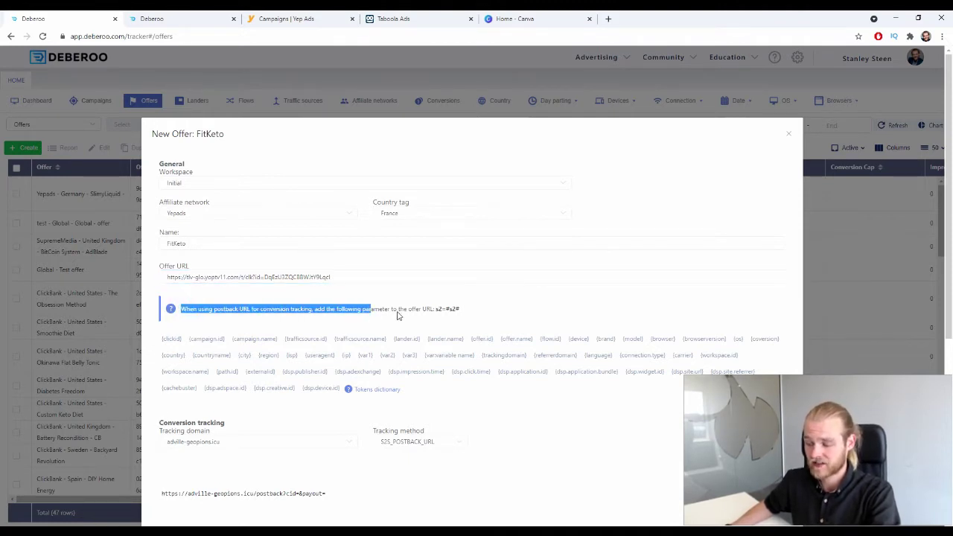
click(408, 307)
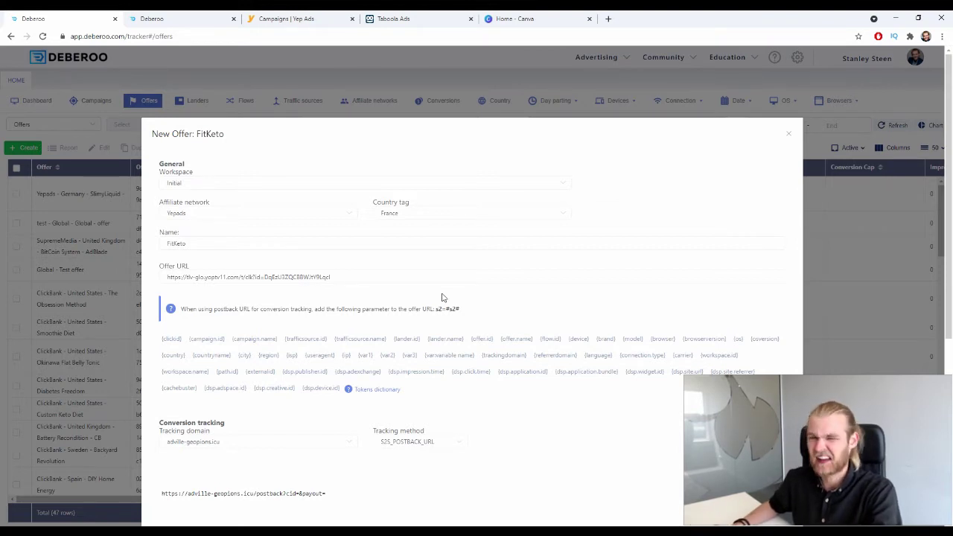
triple_click(469, 308)
click(470, 309)
drag(466, 313, 436, 316)
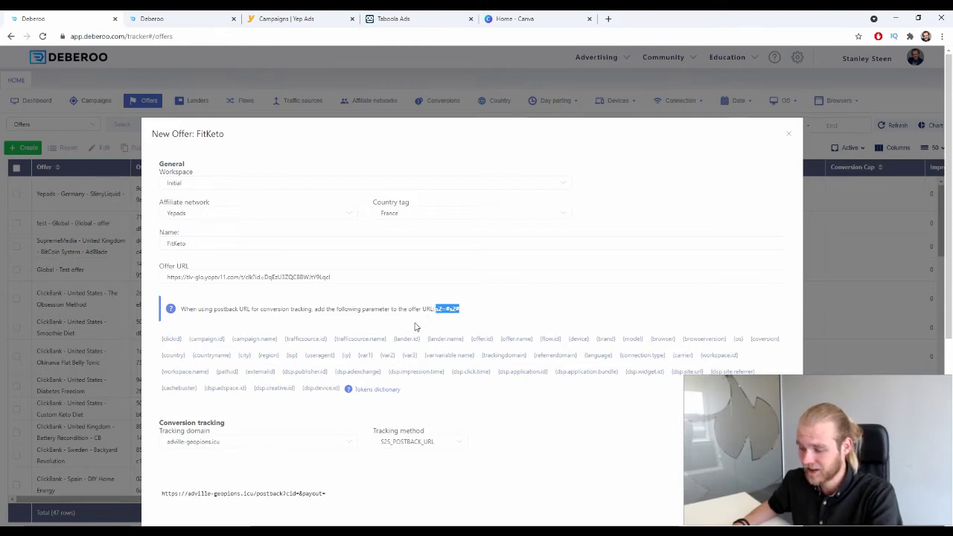
click(391, 275)
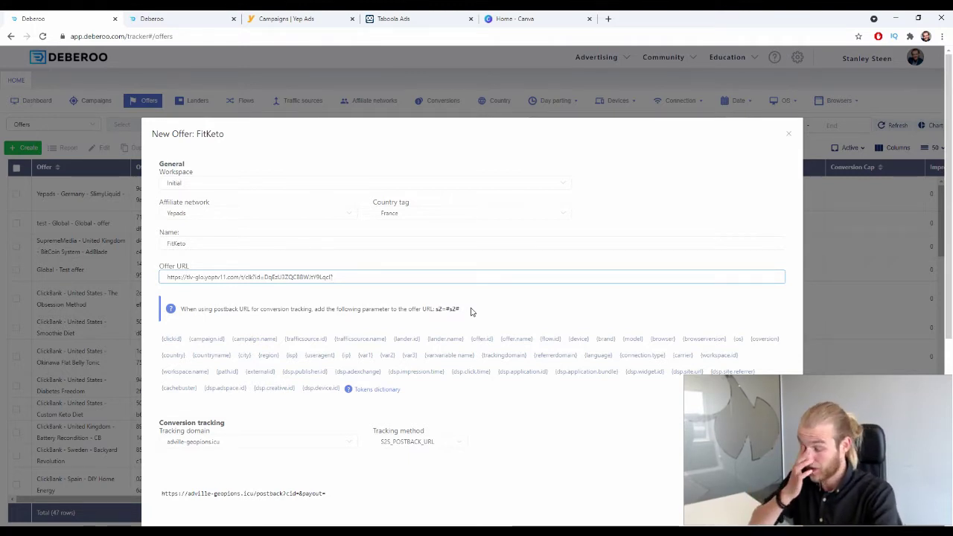
key(ctrl+v)
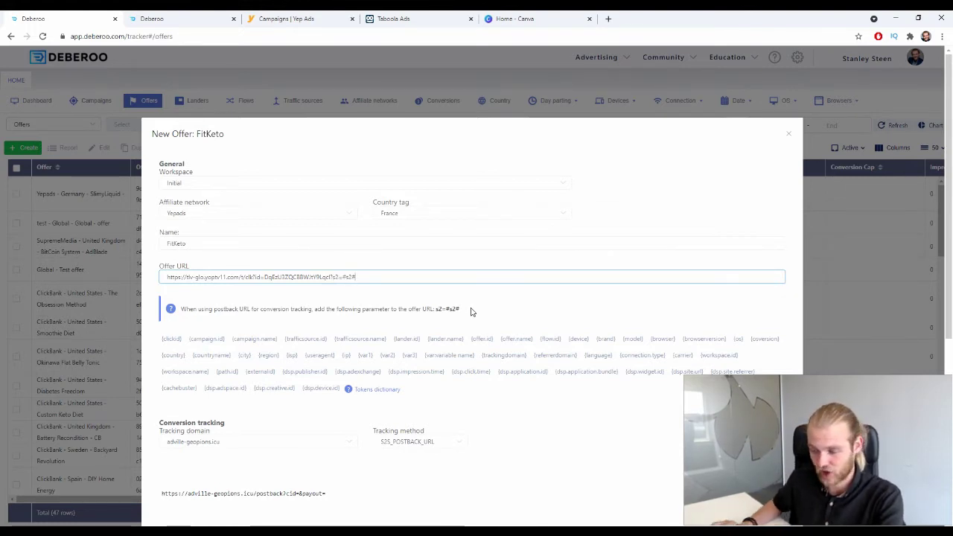
Save the FitKeto offer, leaving the conversion tracking and payout settings as they are
scroll(566, 304, down, 4)
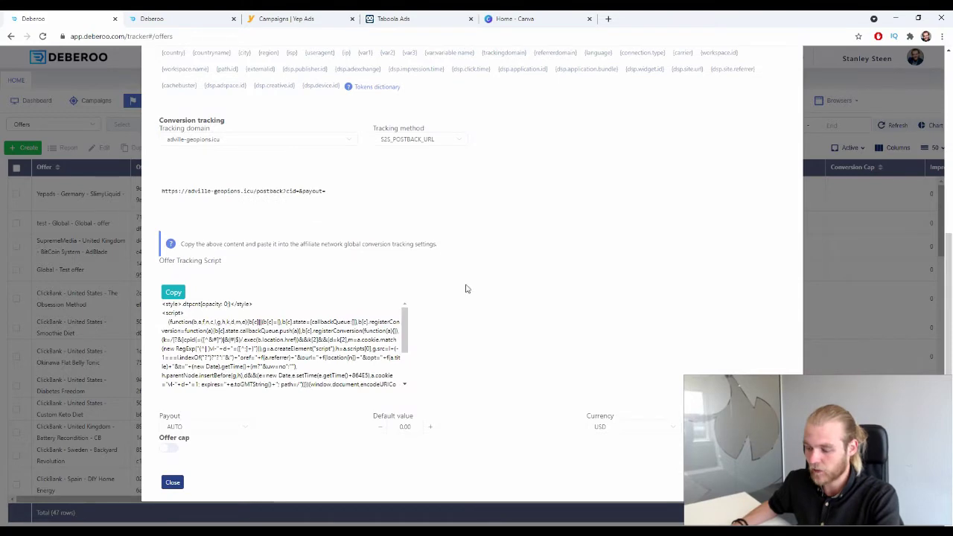
right_click(281, 380)
click(715, 346)
key(Escape)
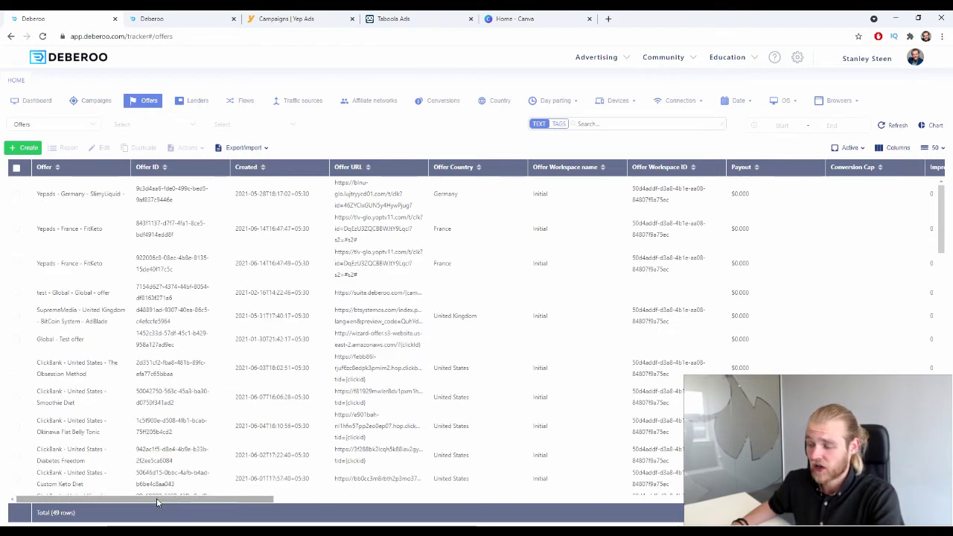
Filter the landing page templates by the Nutra vertical and browse both pages of matching templates
key(ctrl+Tab)
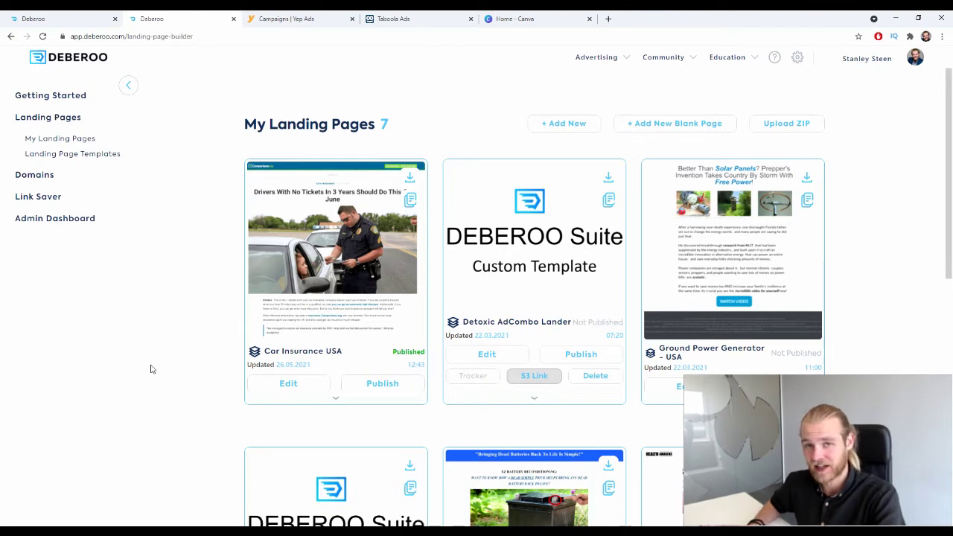
click(113, 158)
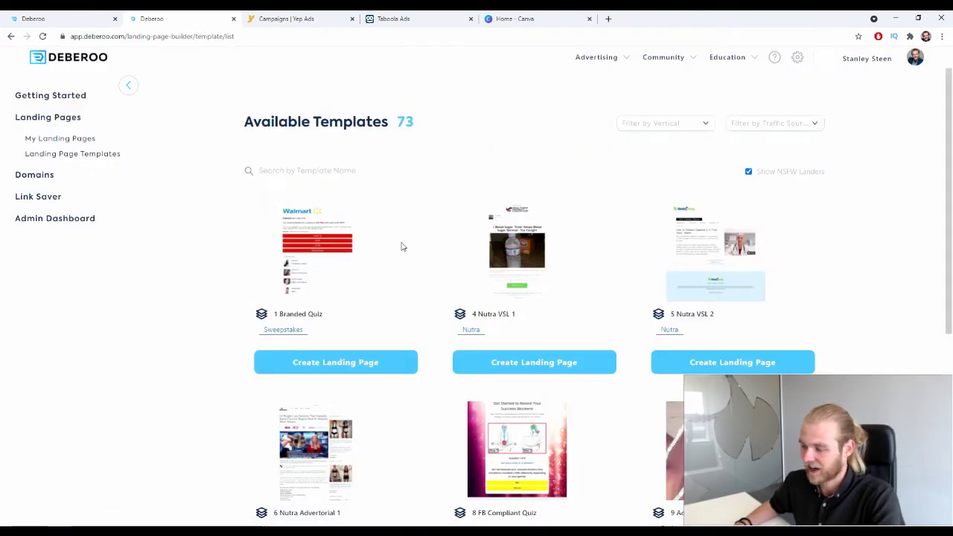
click(670, 124)
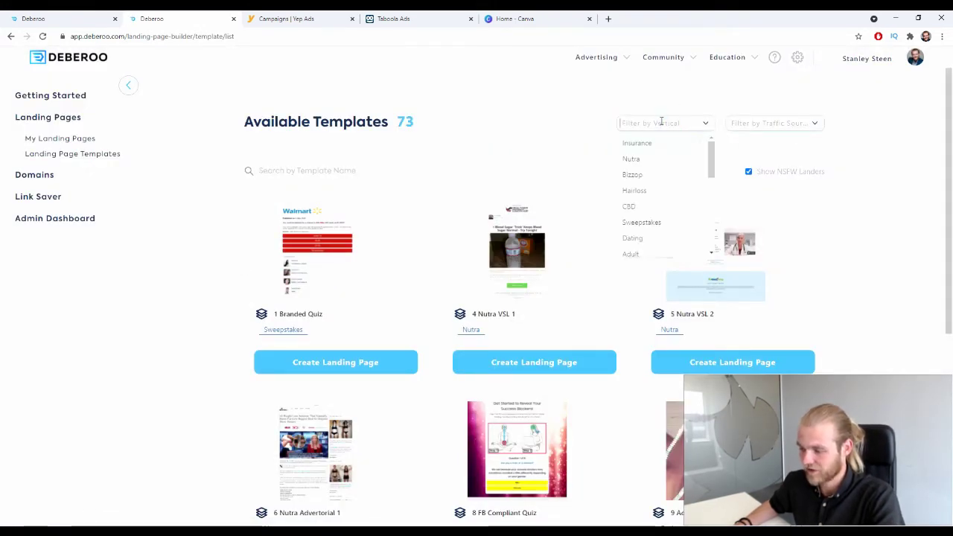
click(672, 159)
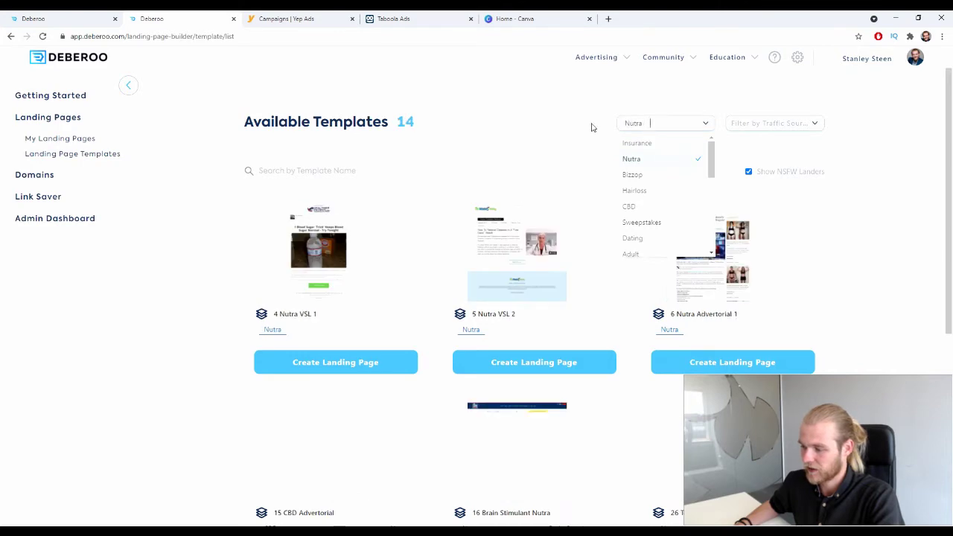
click(552, 125)
scroll(531, 100, down, 2)
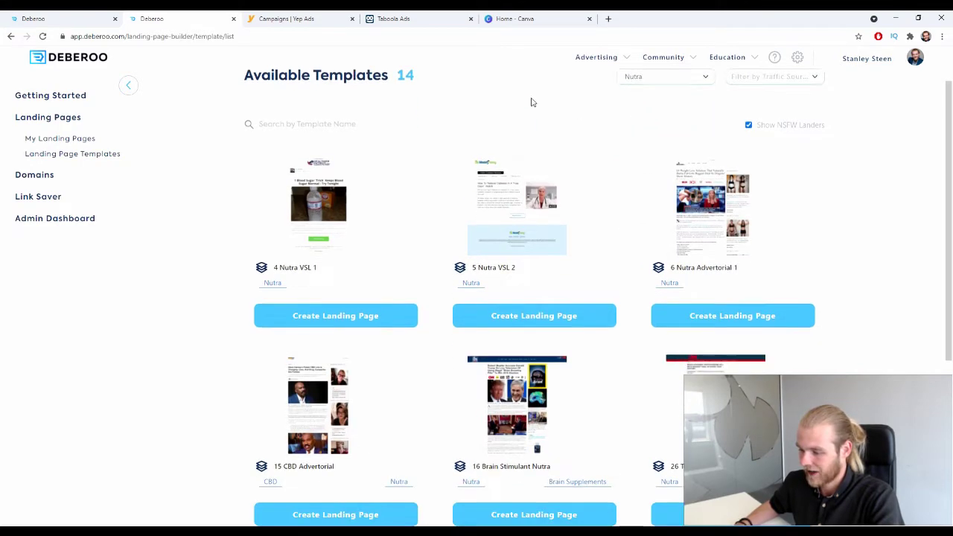
scroll(896, 186, down, 4)
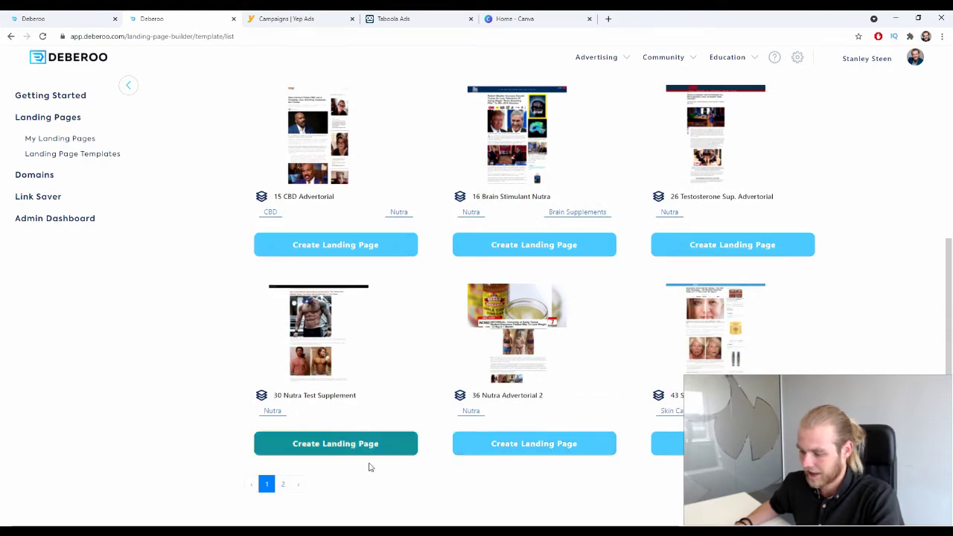
click(283, 483)
scroll(731, 305, down, 1)
scroll(734, 304, down, 1)
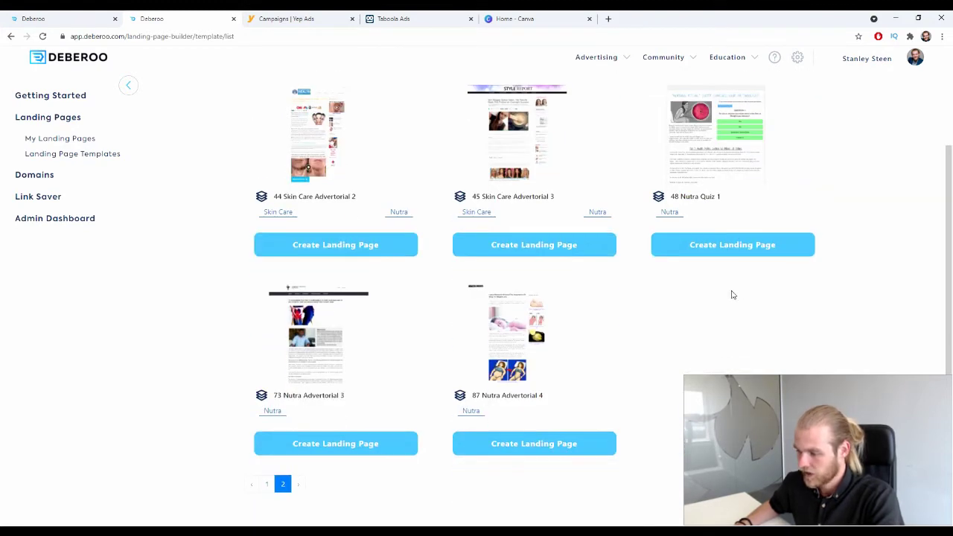
click(268, 485)
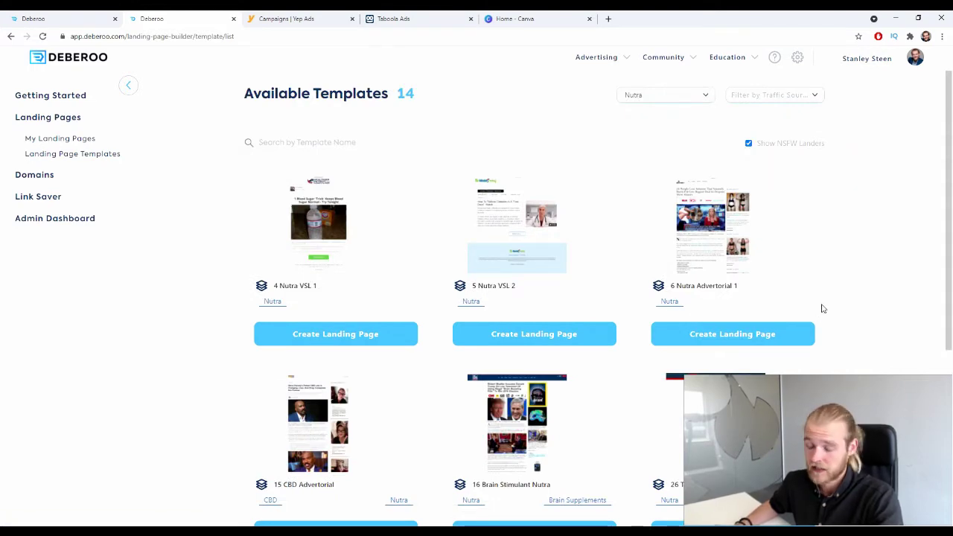
Create a landing page named "FR - Fit Keto - YepAds" from the 6 Nutra Advertorial 1 template
scroll(872, 298, down, 1)
click(719, 280)
click(348, 280)
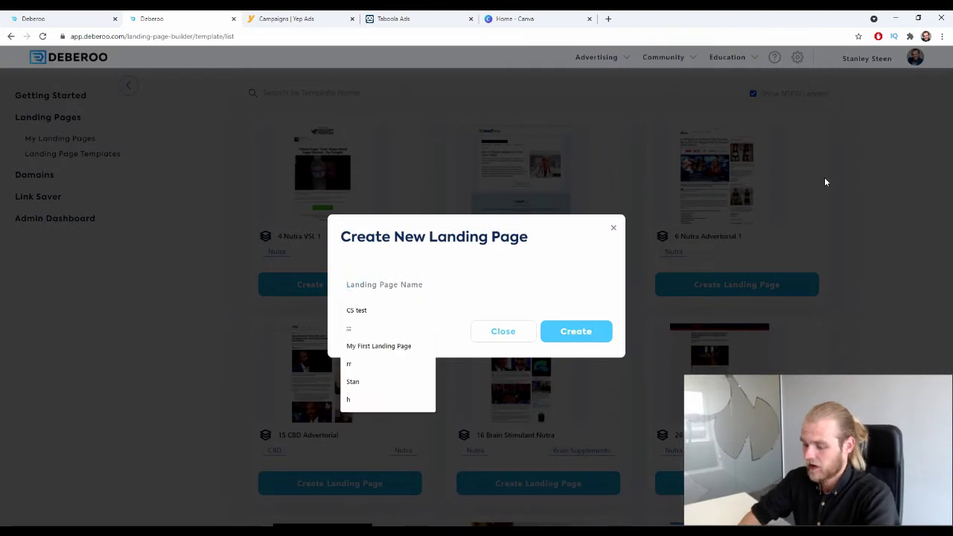
text(FR)
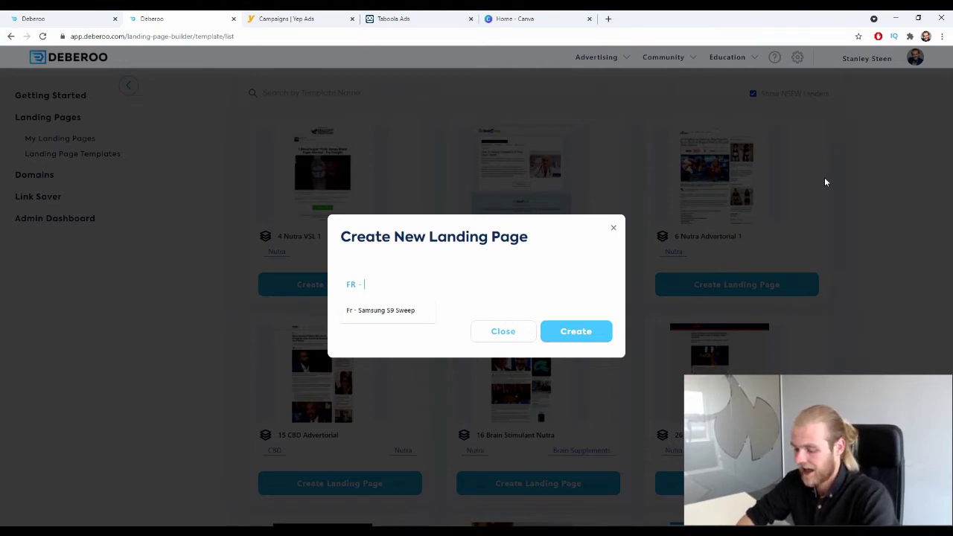
text(- Fit Keto - YePAd)
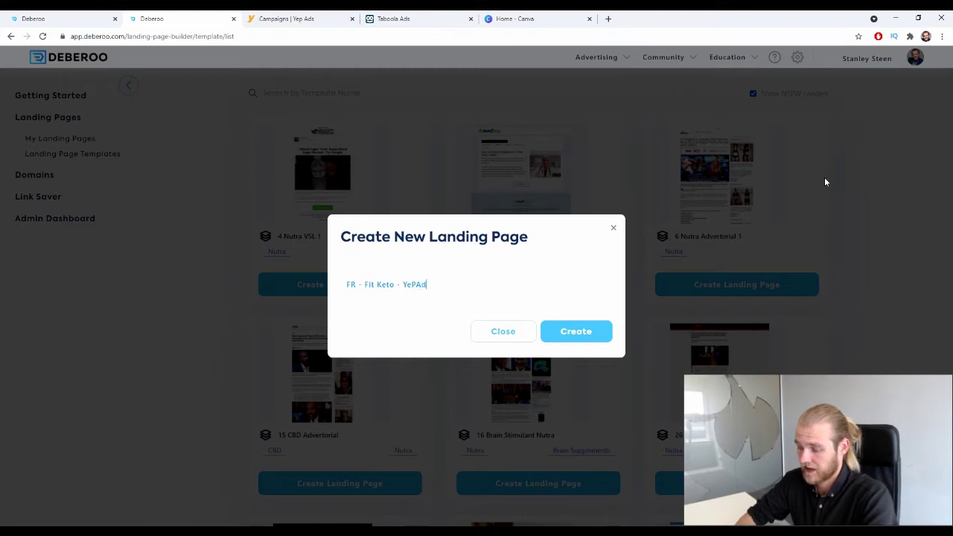
text(s)
key(BackSpace)
key(BackSpace)
key(BackSpace)
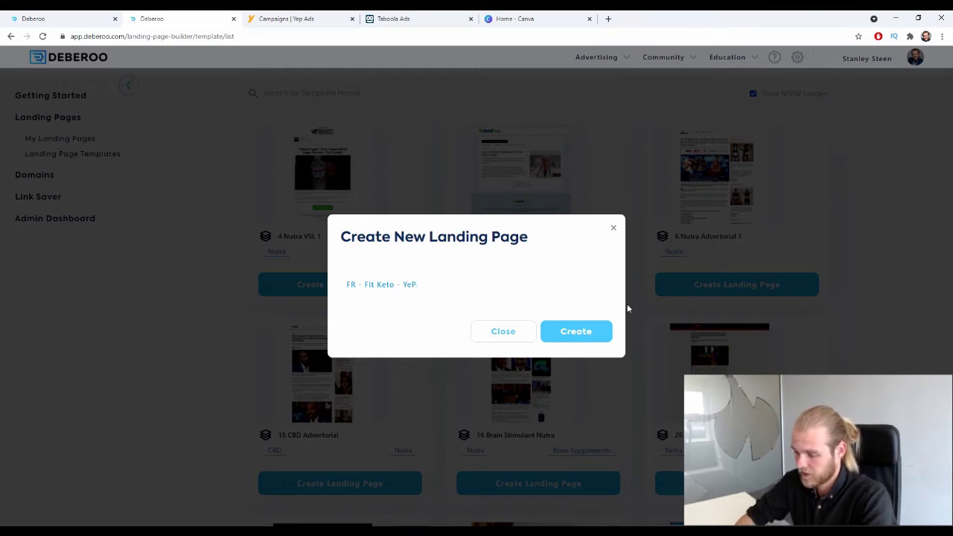
text(Ads)
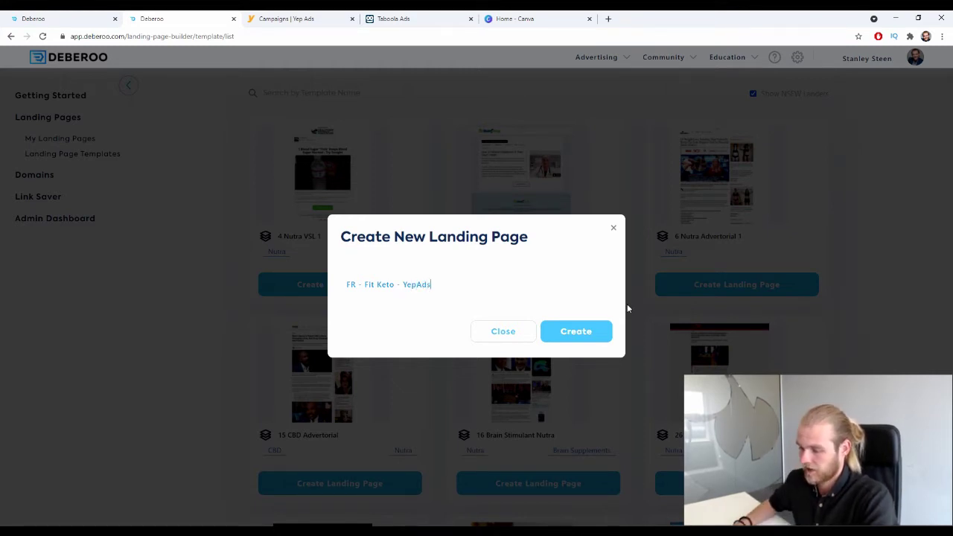
click(583, 334)
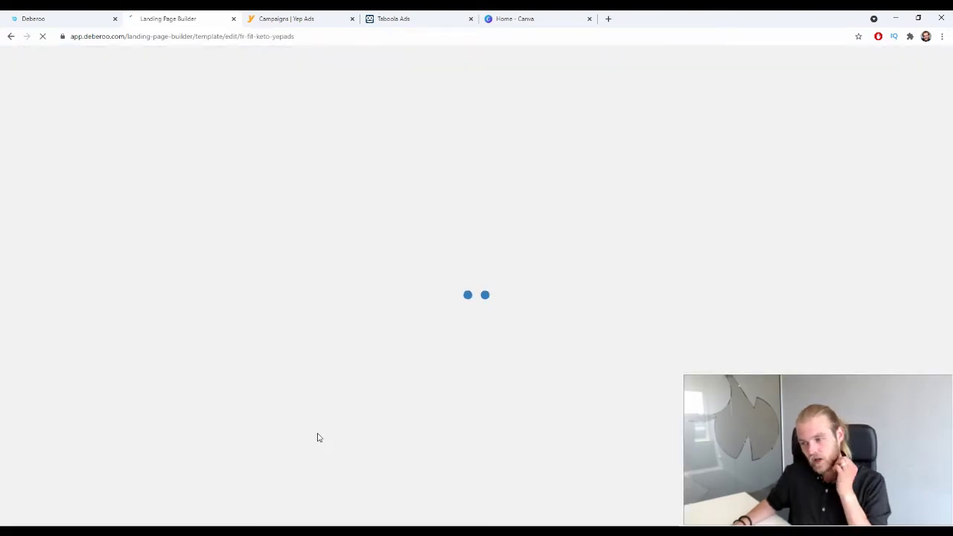
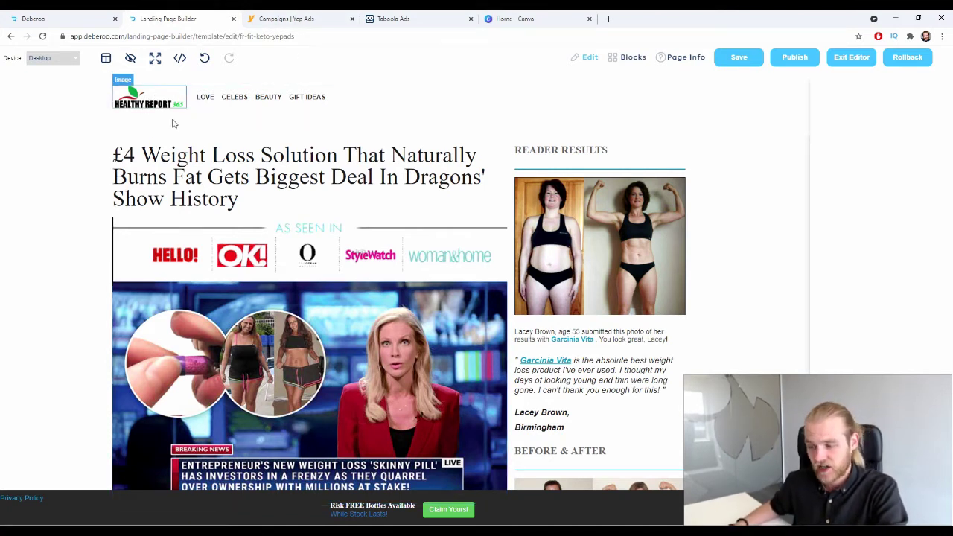
Look through the new landing page's article down to the product box with the sample bottle offer
scroll(399, 220, down, 2)
scroll(399, 220, down, 15)
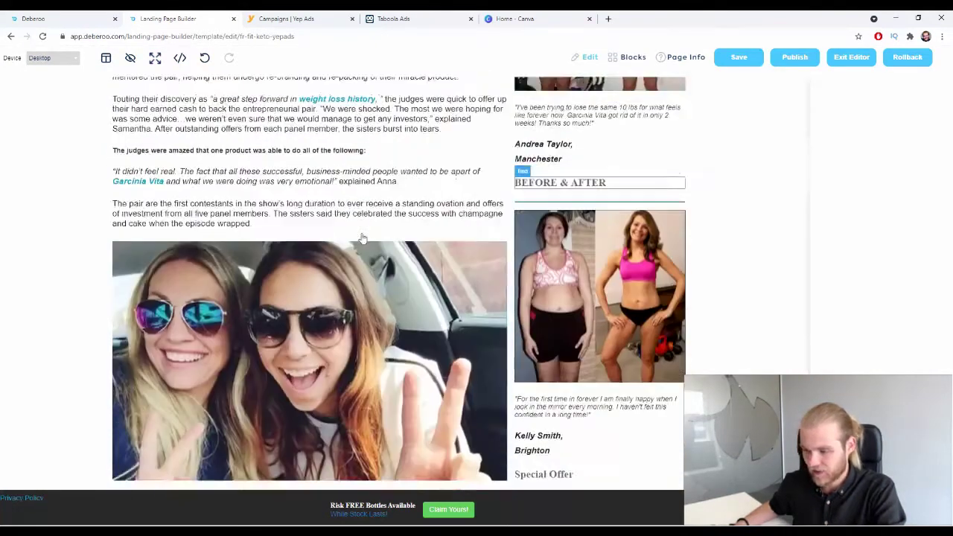
scroll(384, 219, down, 15)
scroll(409, 215, up, 1)
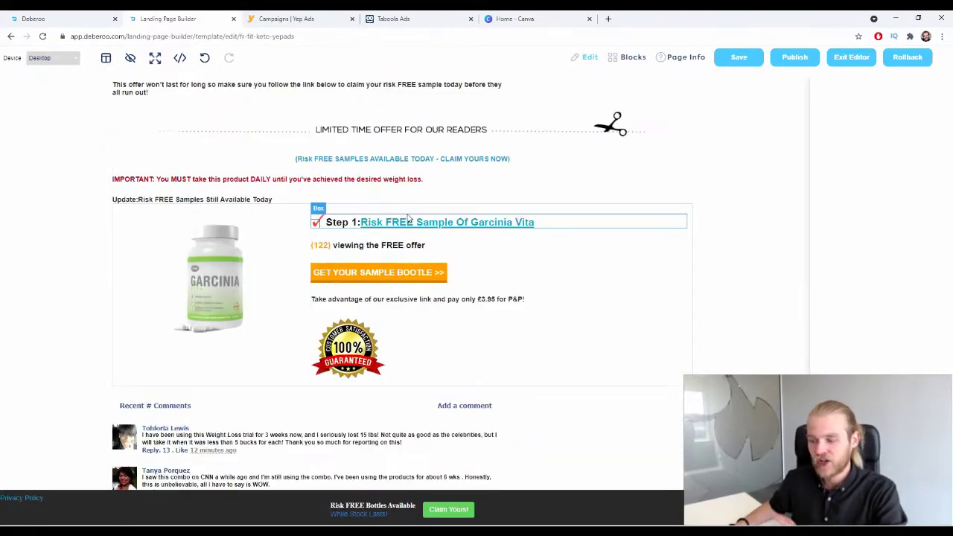
scroll(405, 223, up, 2)
scroll(250, 300, down, 2)
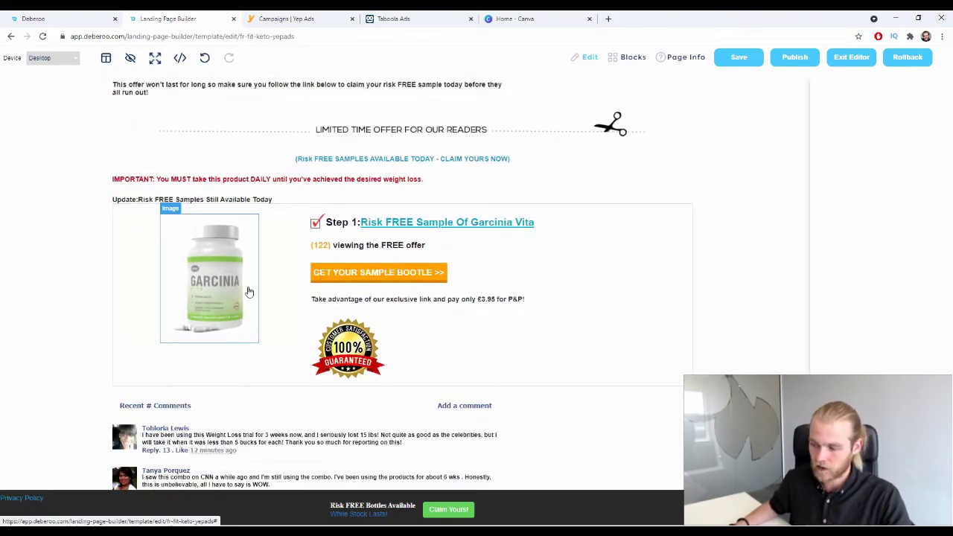
Switch to the Yep Ads campaign and enlarge the offer thumbnail to view the Keto product image
click(286, 19)
scroll(638, 362, down, 5)
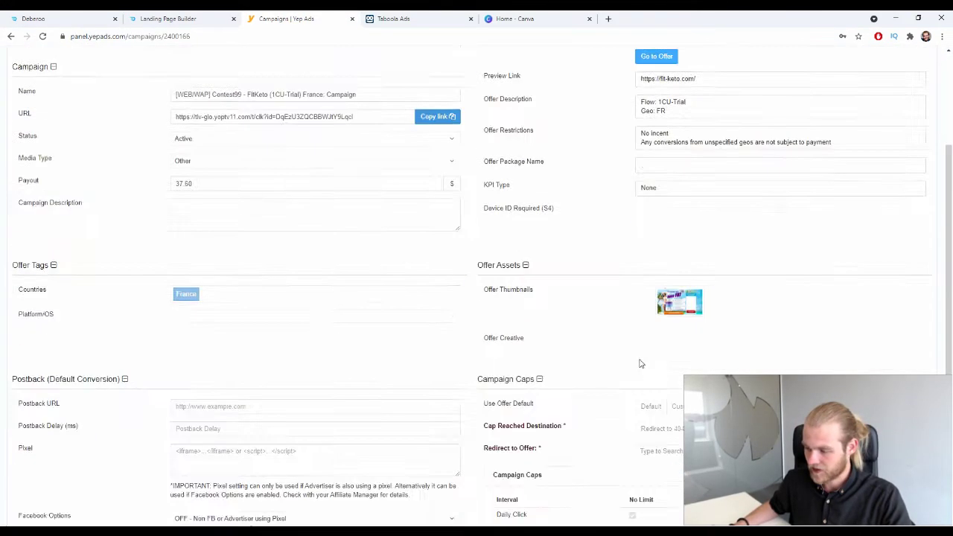
mouse_move(680, 142)
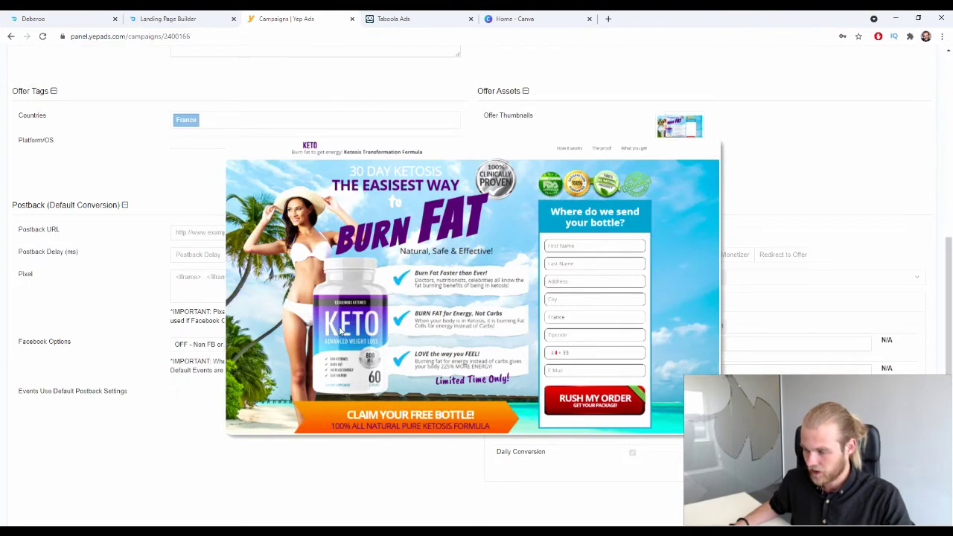
Search Google Images for "keto fit" in a new browser tab
click(608, 19)
text(keto fit shop)
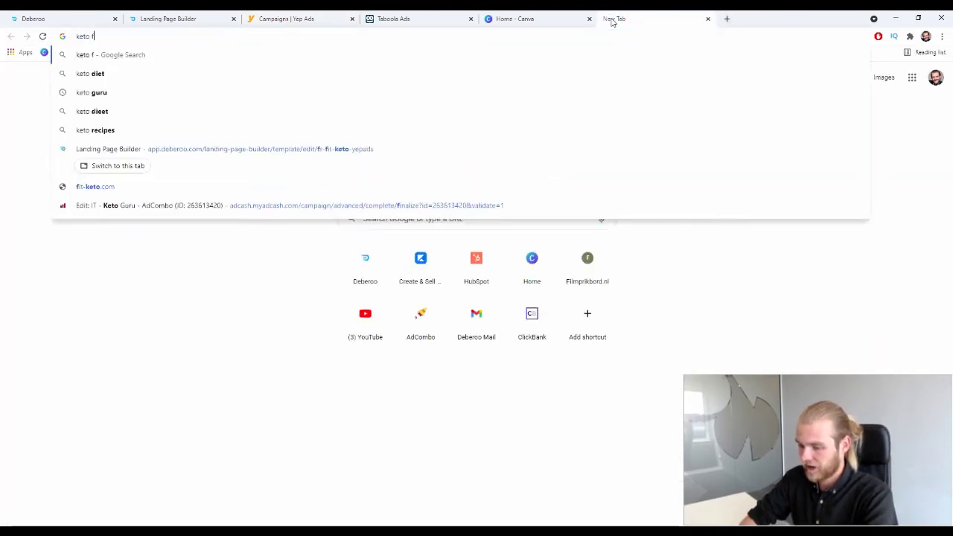
key(Return)
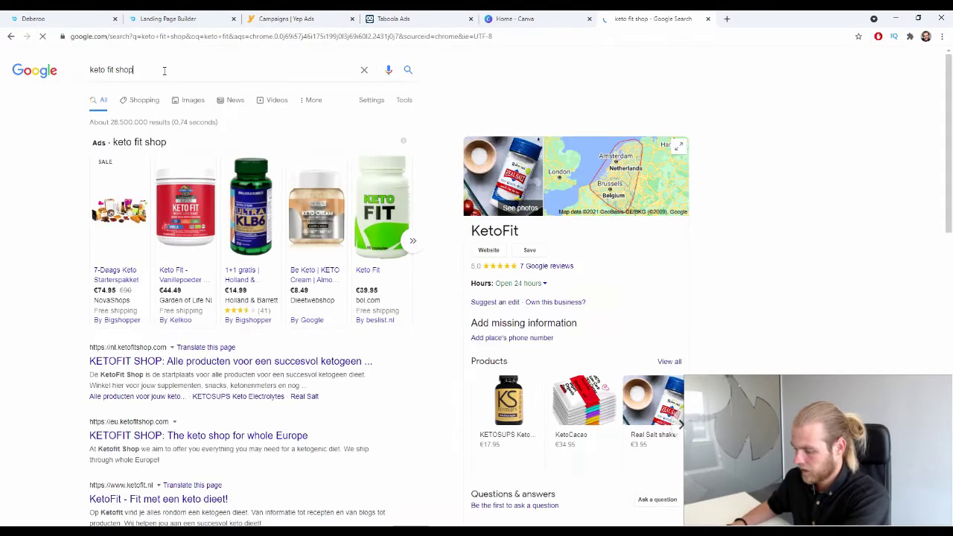
click(162, 70)
key(BackSpace)
key(BackSpace)
key(BackSpace)
key(BackSpace)
key(BackSpace)
key(Return)
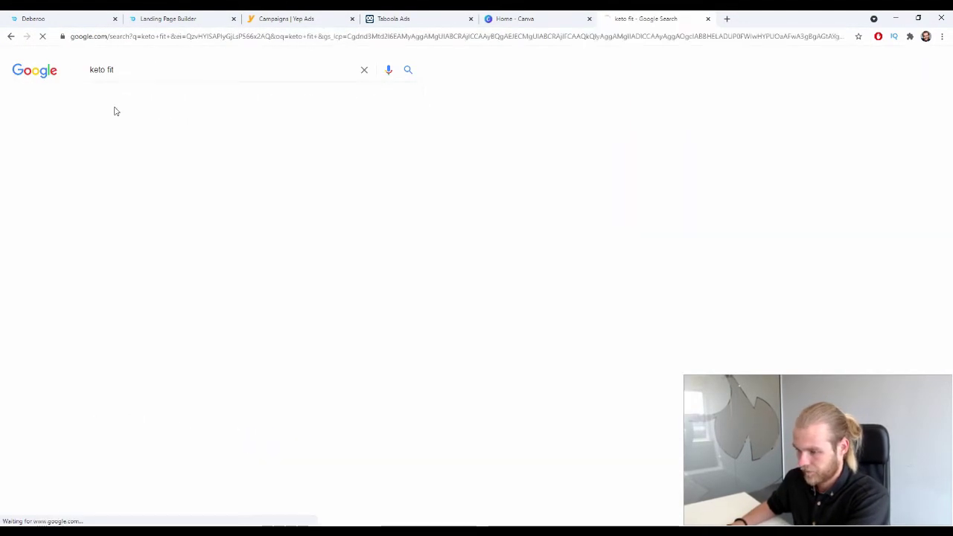
click(126, 100)
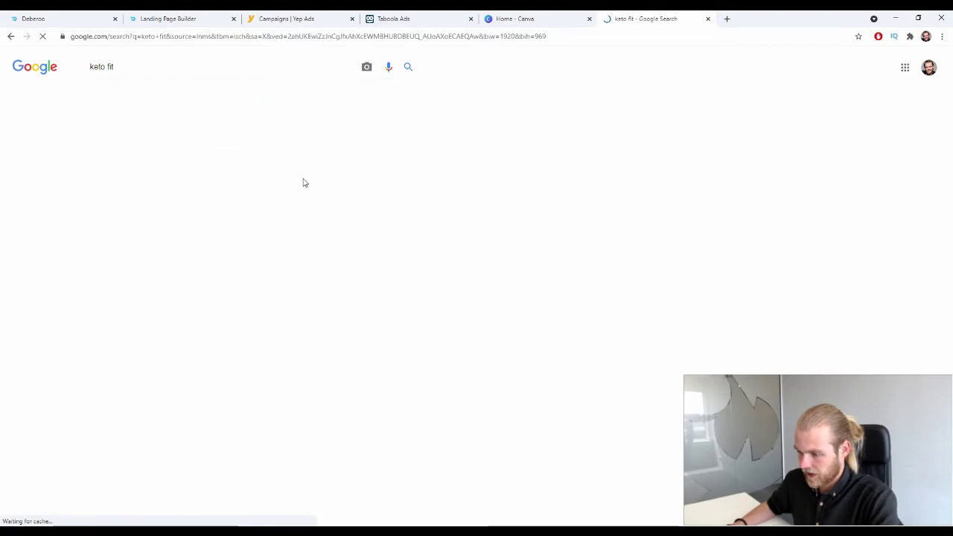
Find the purple-and-blue Keto Fit bottle from Groupon in the image results and save its picture as c870x524.jpg
scroll(396, 182, down, 1)
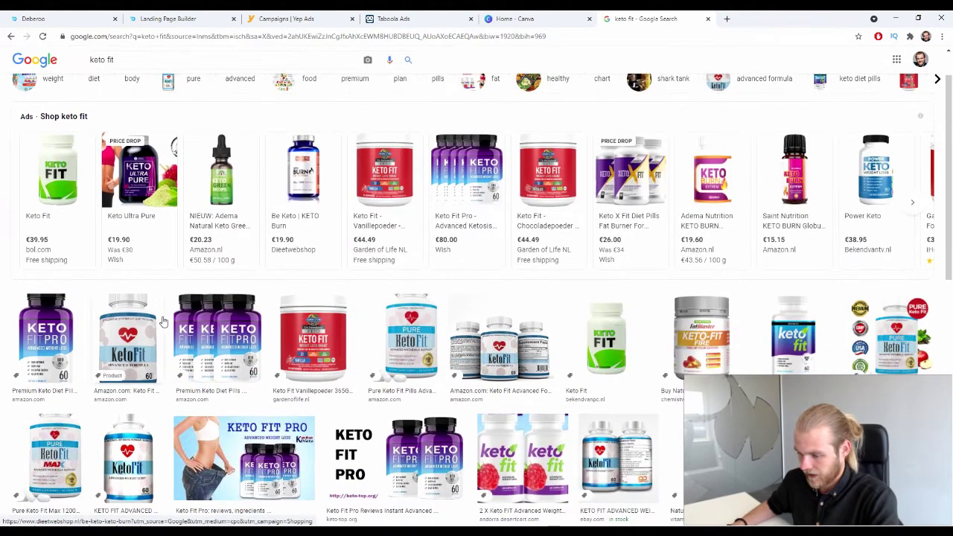
scroll(52, 236, down, 2)
scroll(52, 236, down, 7)
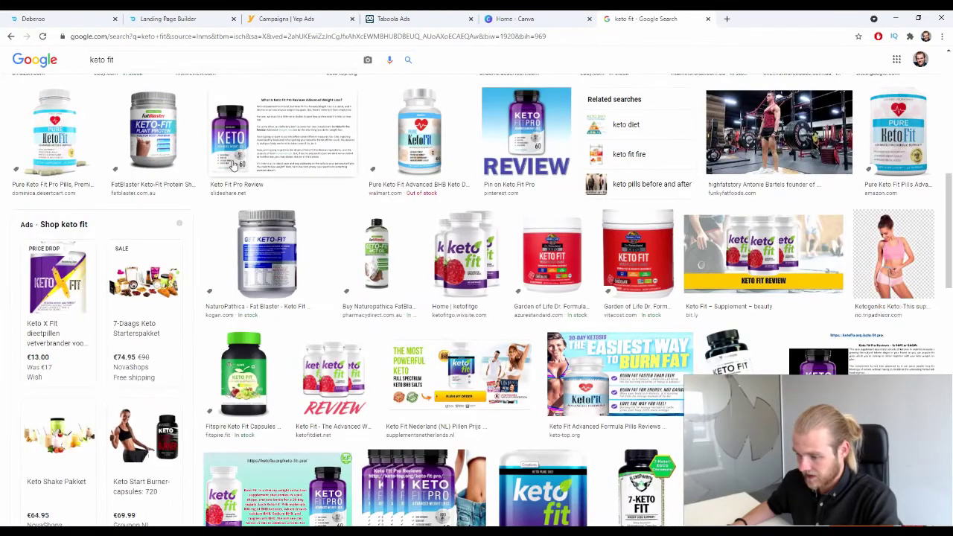
scroll(761, 365, down, 2)
scroll(433, 325, down, 5)
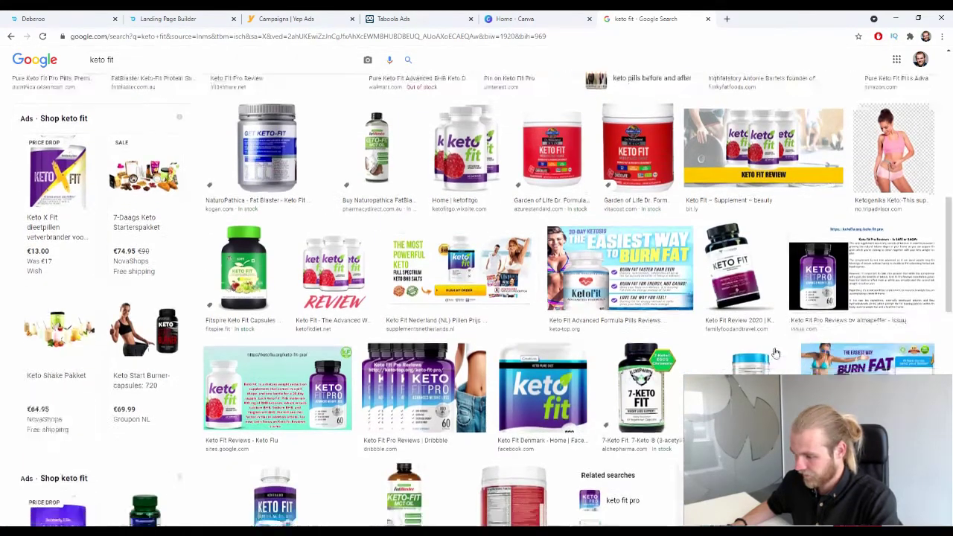
scroll(433, 326, down, 1)
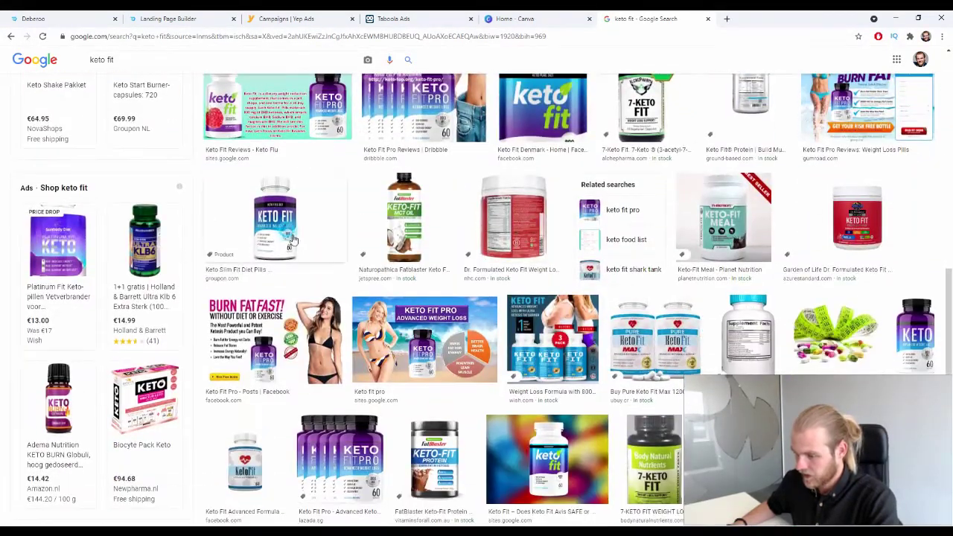
click(275, 216)
right_click(732, 209)
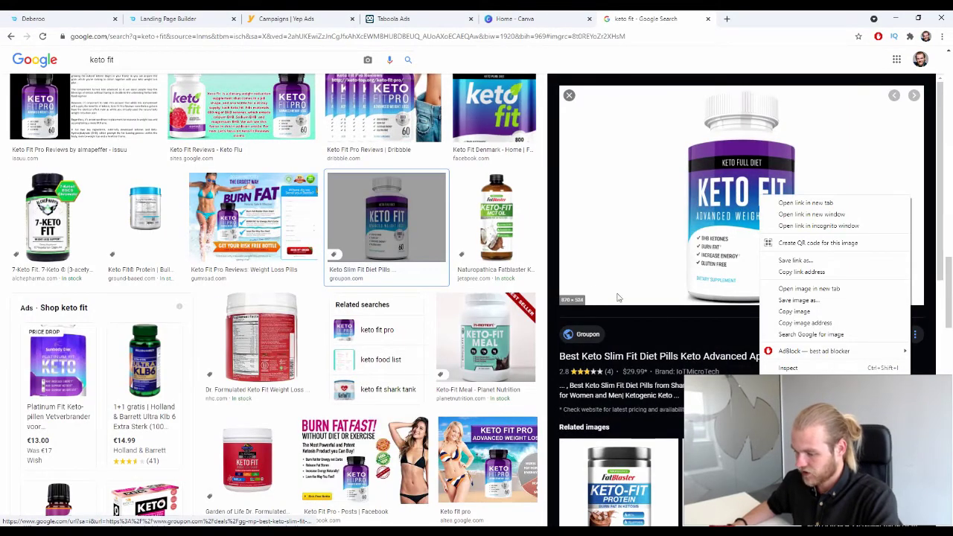
click(828, 301)
key(Return)
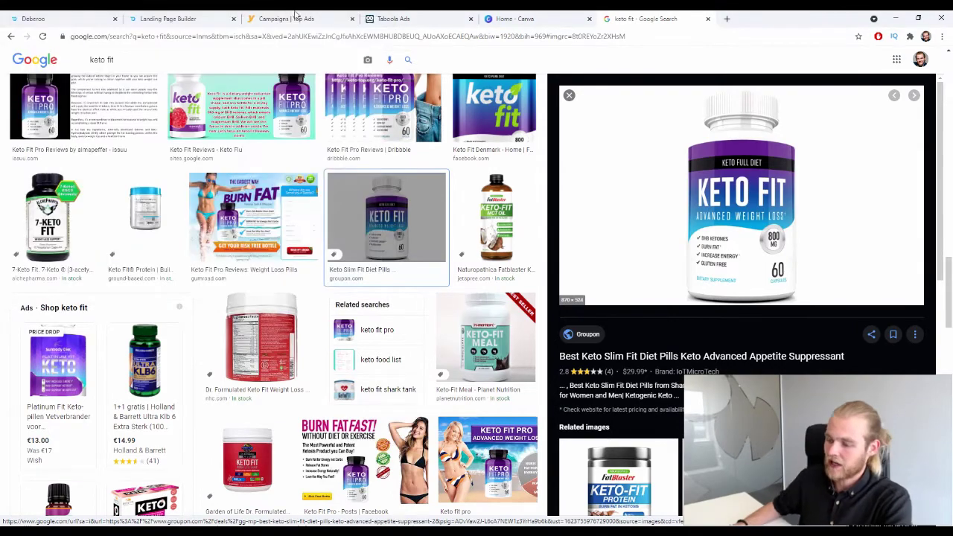
Return to the landing page builder and replace the Garcinia bottle in the product box with the downloaded c870x524.jpg
click(499, 19)
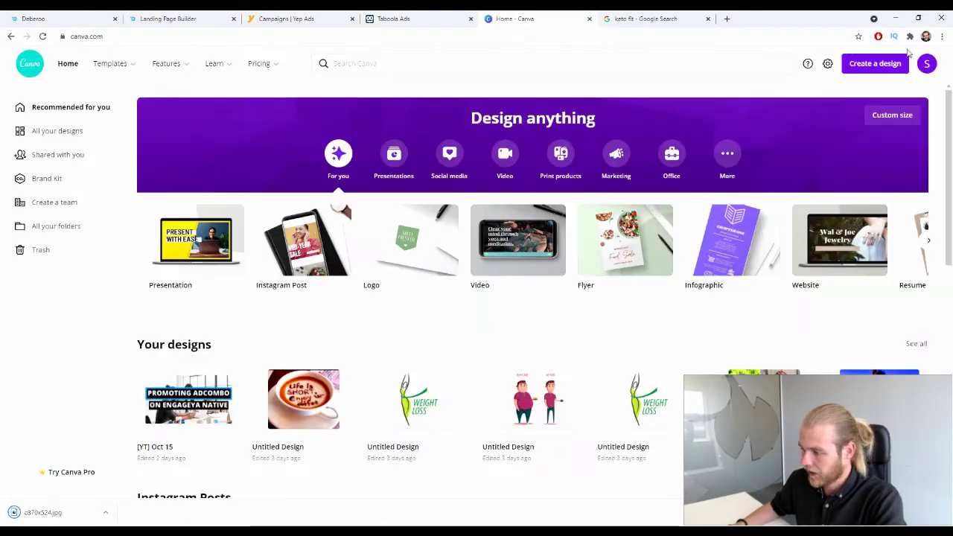
click(45, 18)
scroll(319, 315, down, 3)
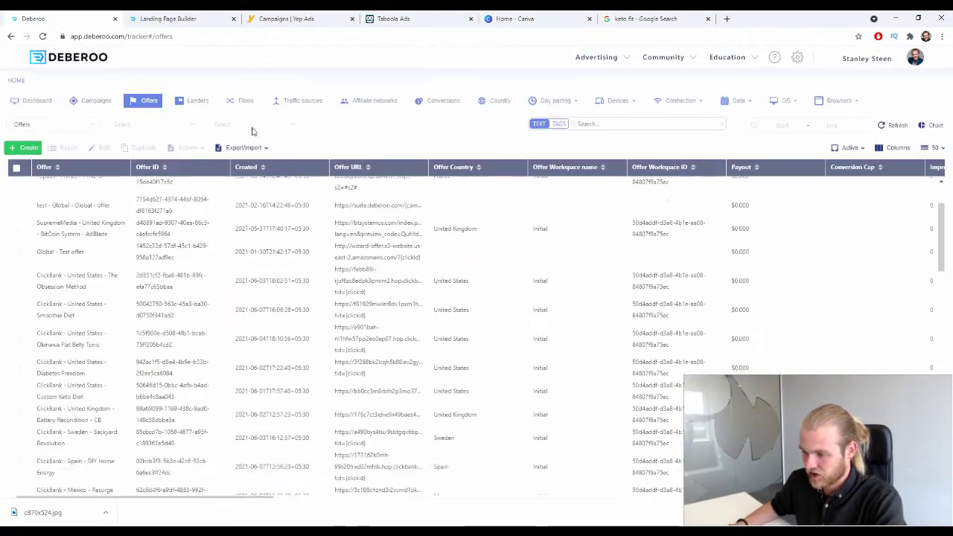
click(168, 18)
click(206, 268)
double_click(207, 268)
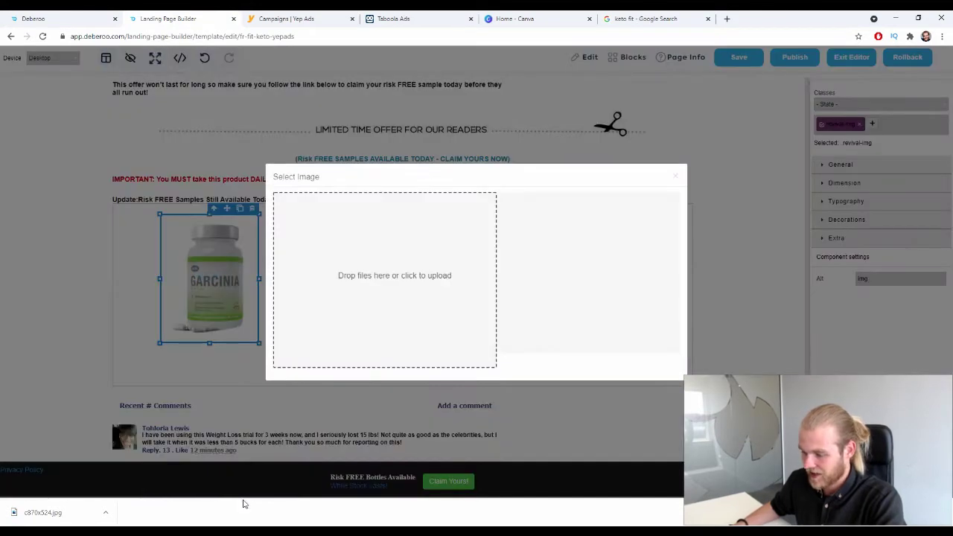
drag(49, 512, 395, 250)
click(574, 217)
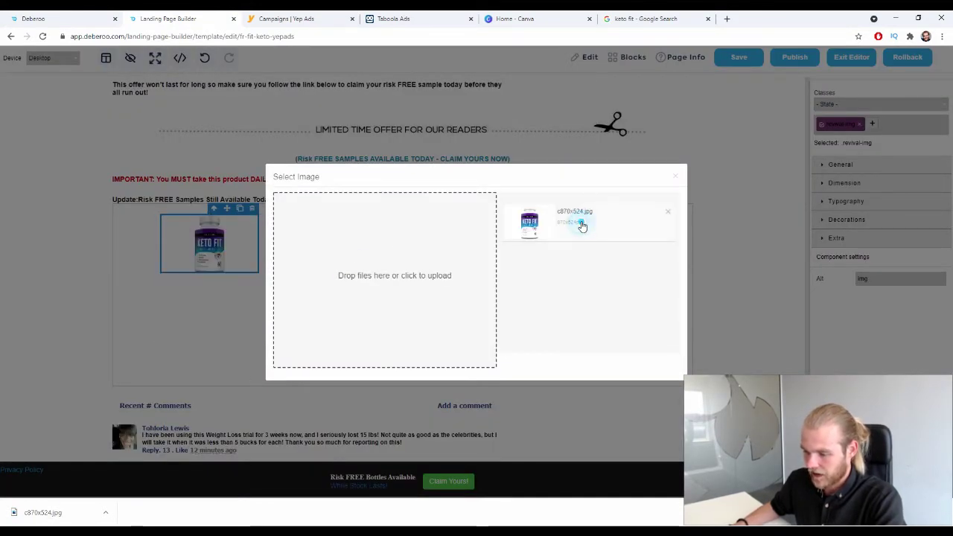
click(675, 176)
Shrink the Keto Fit bottle image slightly within the product box
click(205, 286)
click(178, 261)
mouse_move(159, 273)
mouse_down()
mouse_move(136, 329)
mouse_move(149, 376)
mouse_move(166, 265)
mouse_up()
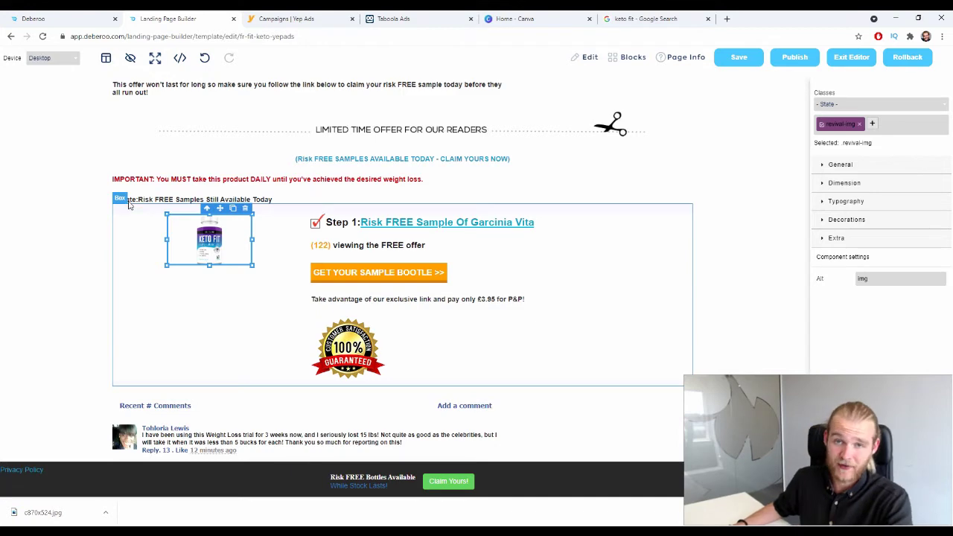
scroll(86, 270, up, 1)
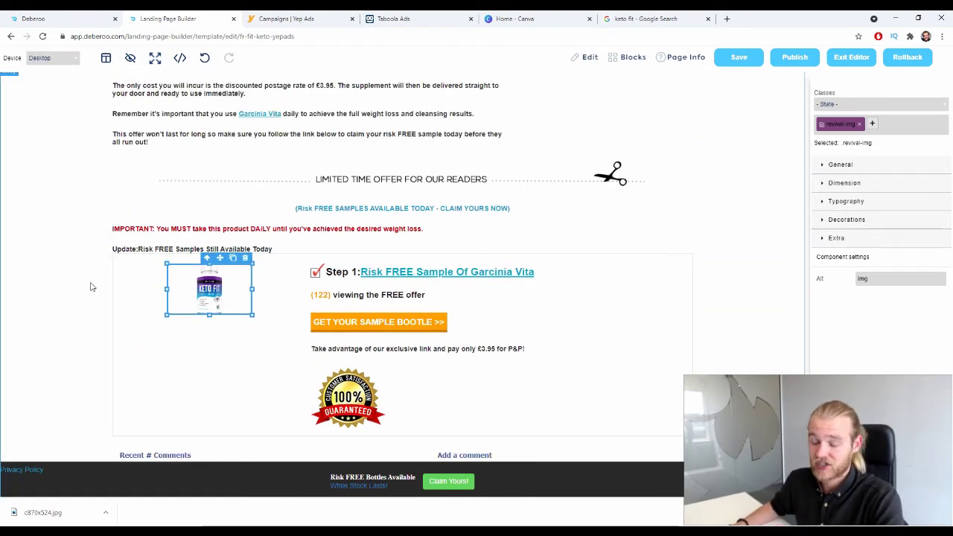
scroll(148, 302, up, 8)
scroll(128, 304, up, 15)
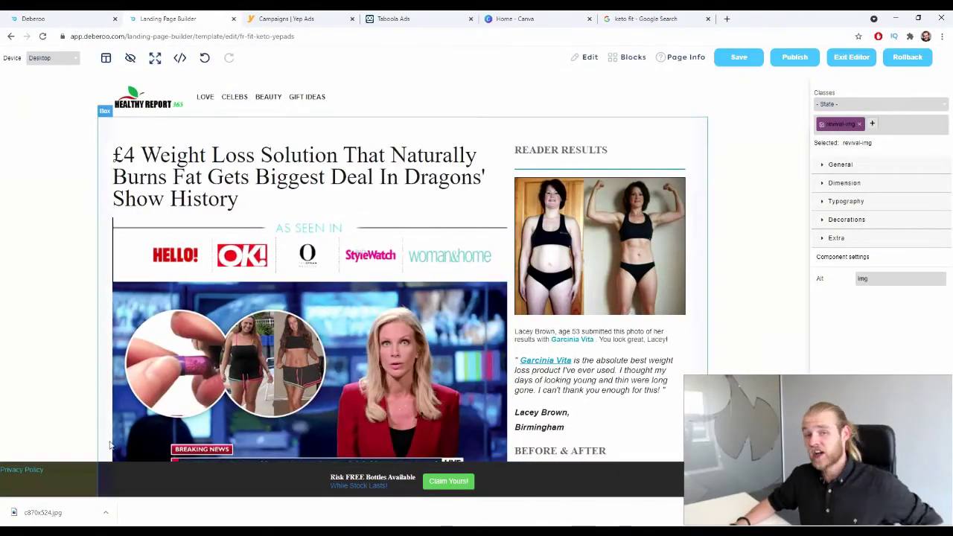
click(83, 376)
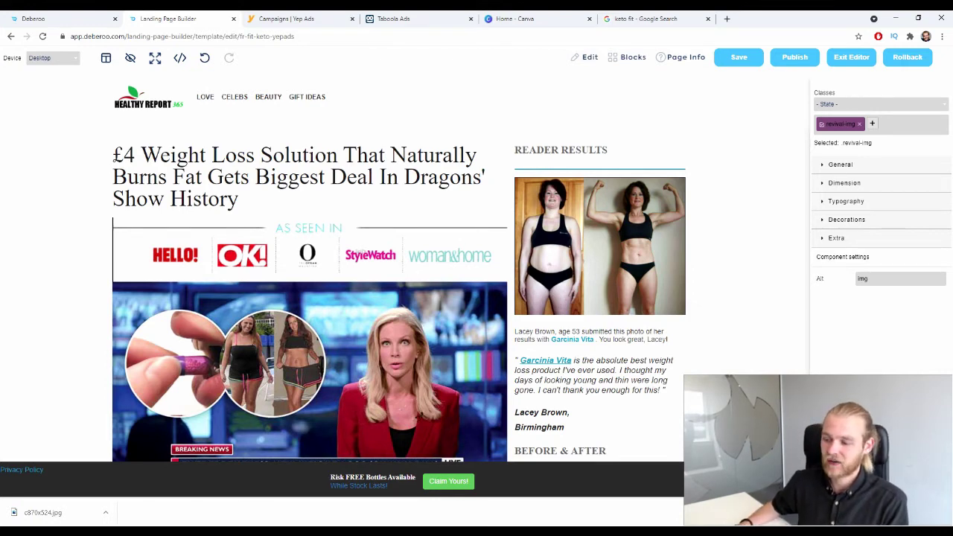
Switch to the Deberoo tracker settings and copy the click URL listed under Tracking URLs
click(45, 19)
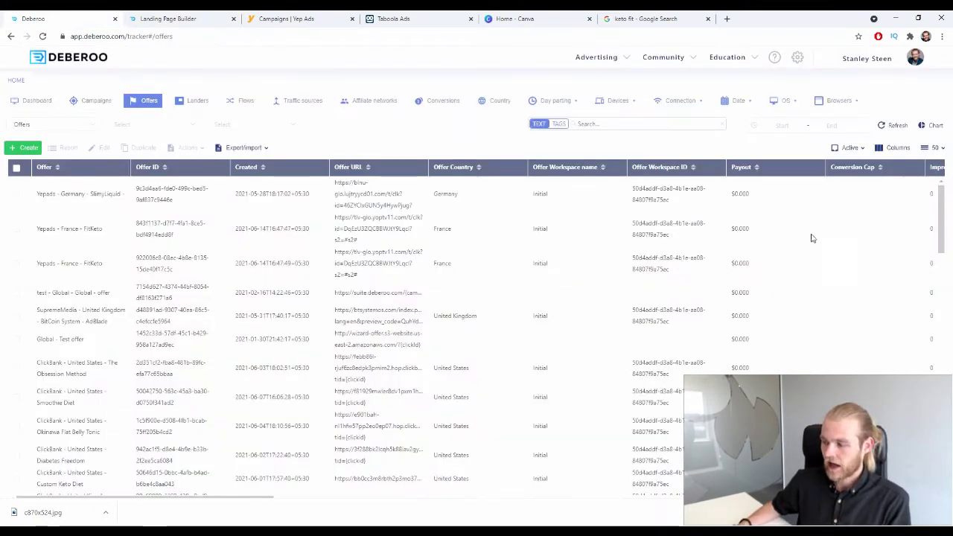
mouse_move(867, 60)
click(867, 94)
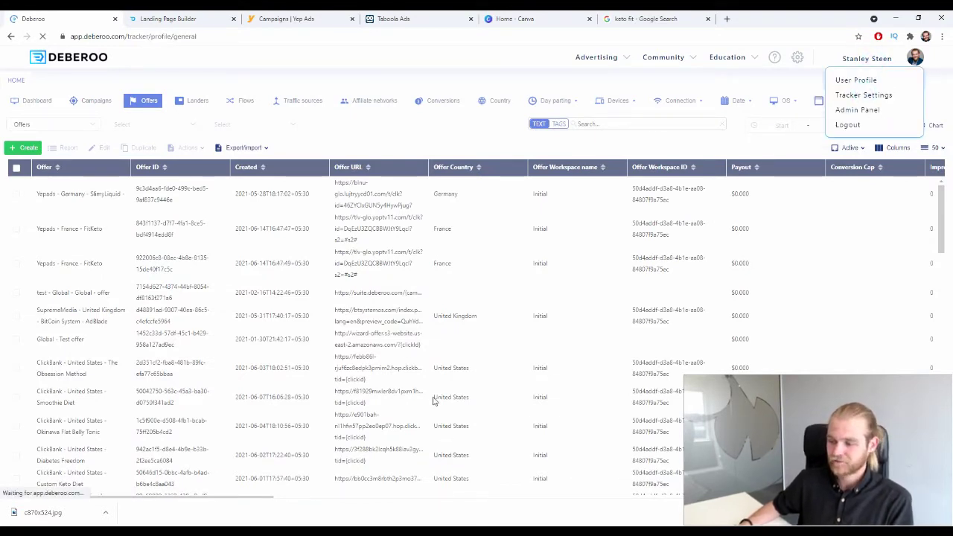
click(195, 78)
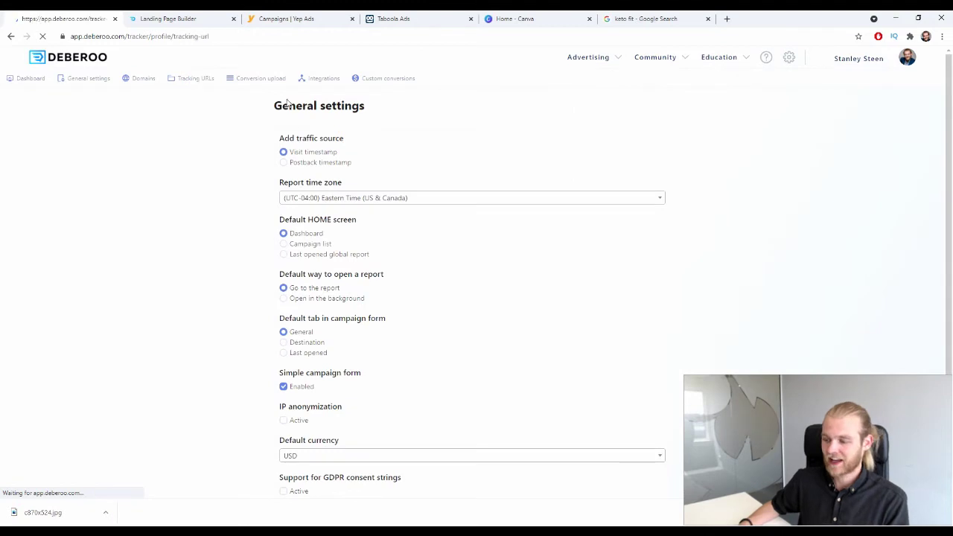
drag(373, 254, 245, 257)
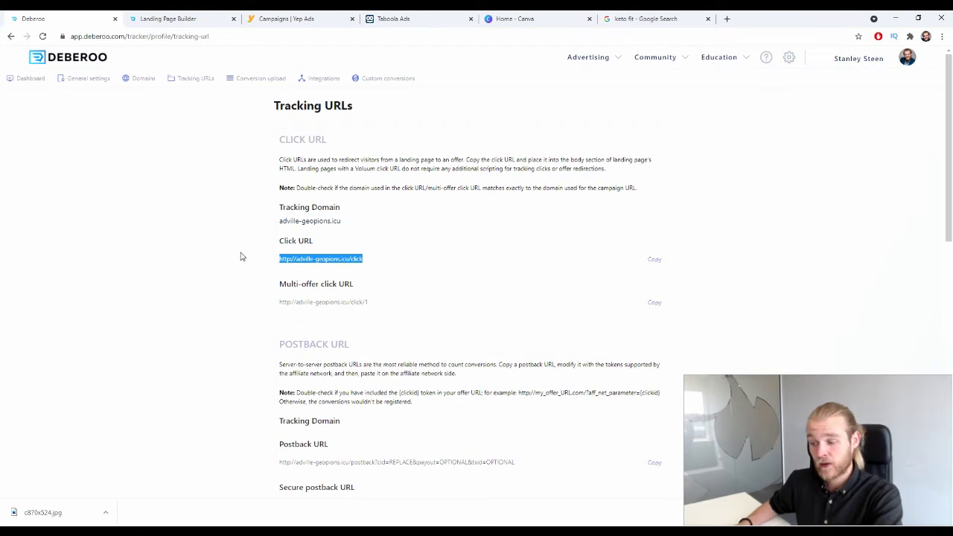
click(195, 15)
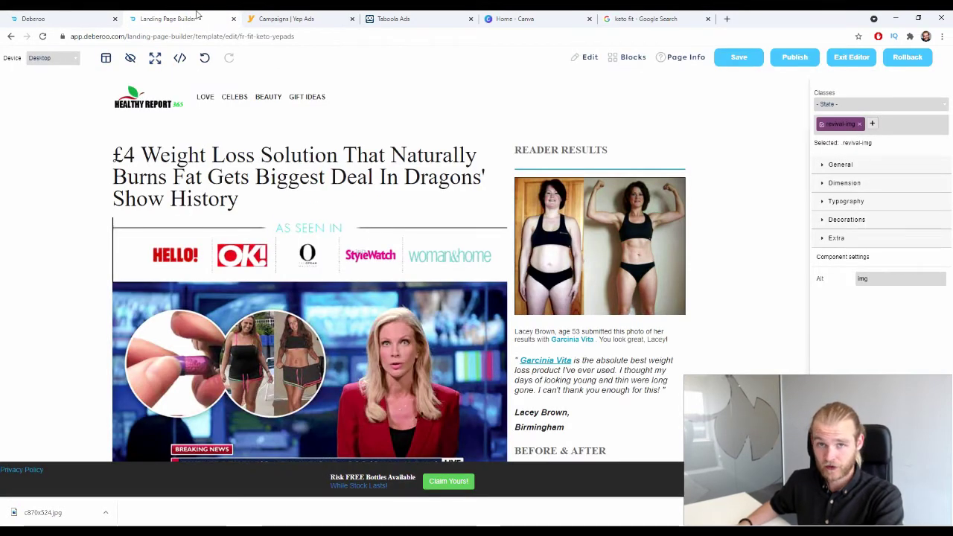
click(683, 59)
drag(919, 171, 836, 178)
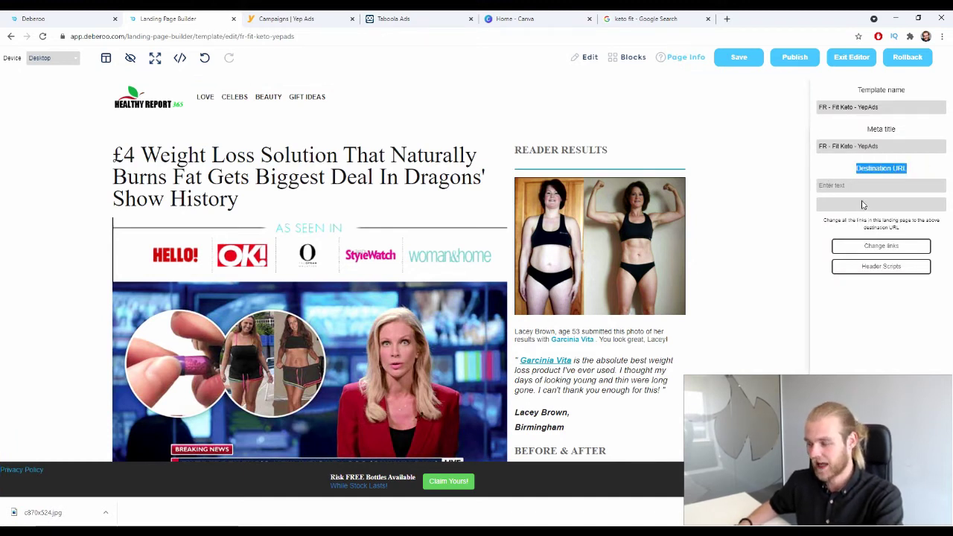
click(855, 186)
click(864, 222)
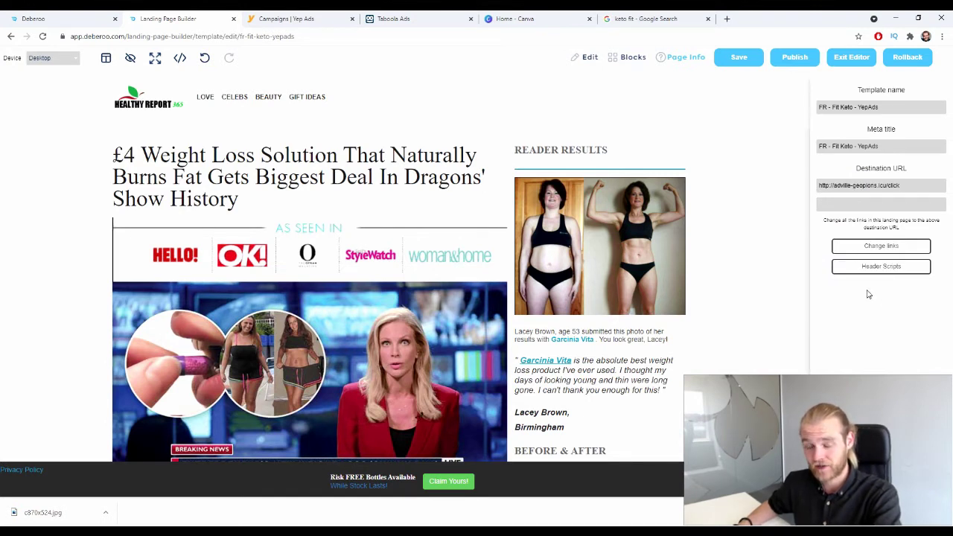
click(897, 245)
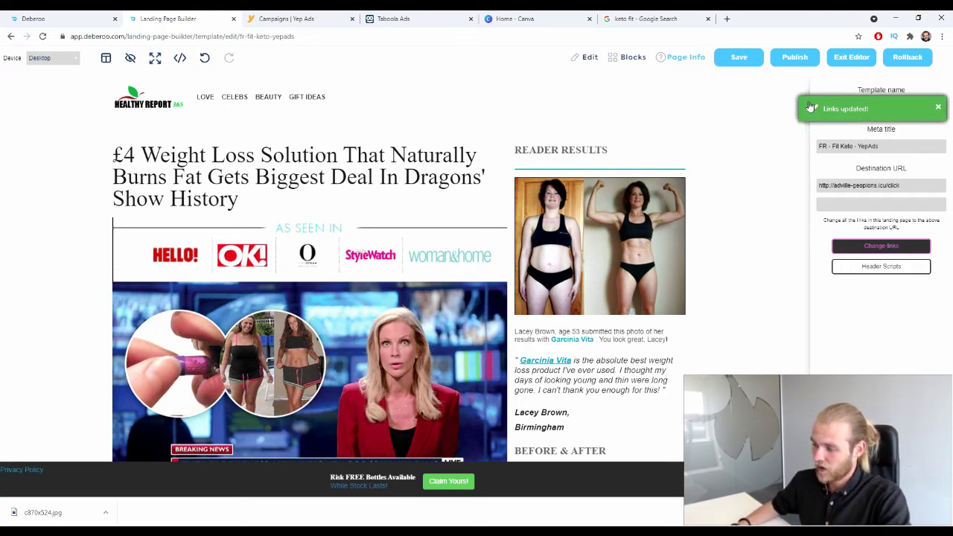
Publish the landing page on the imakeshhmoney-com domain, and copy the live page's address
click(795, 58)
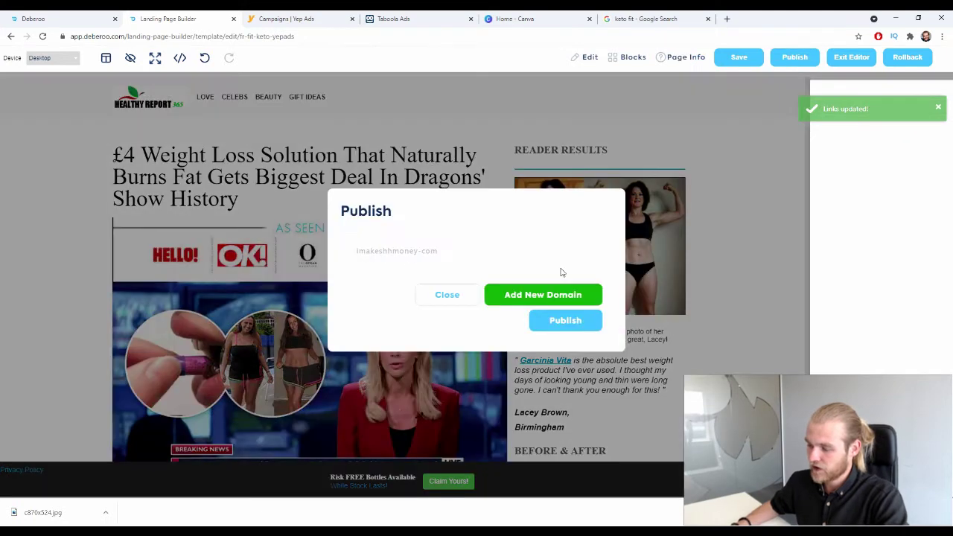
click(579, 327)
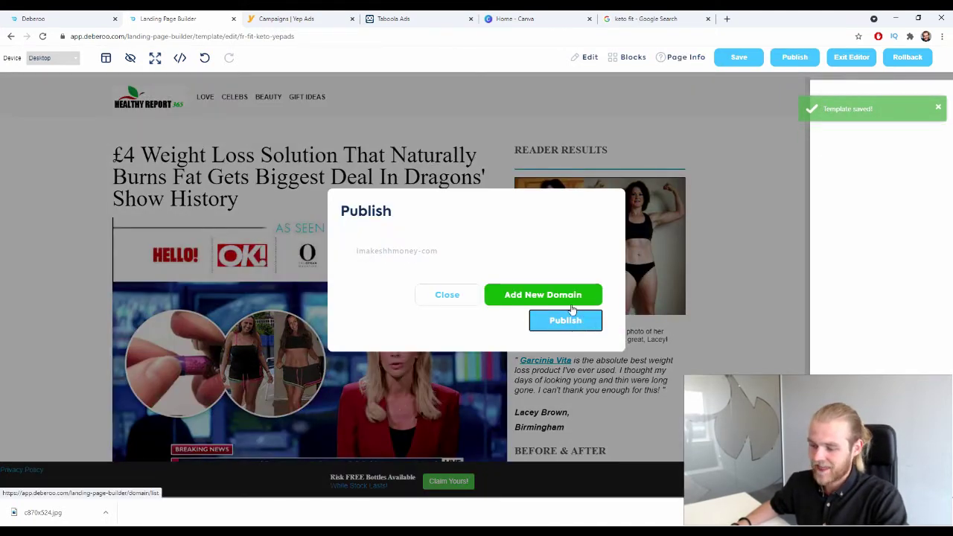
click(570, 320)
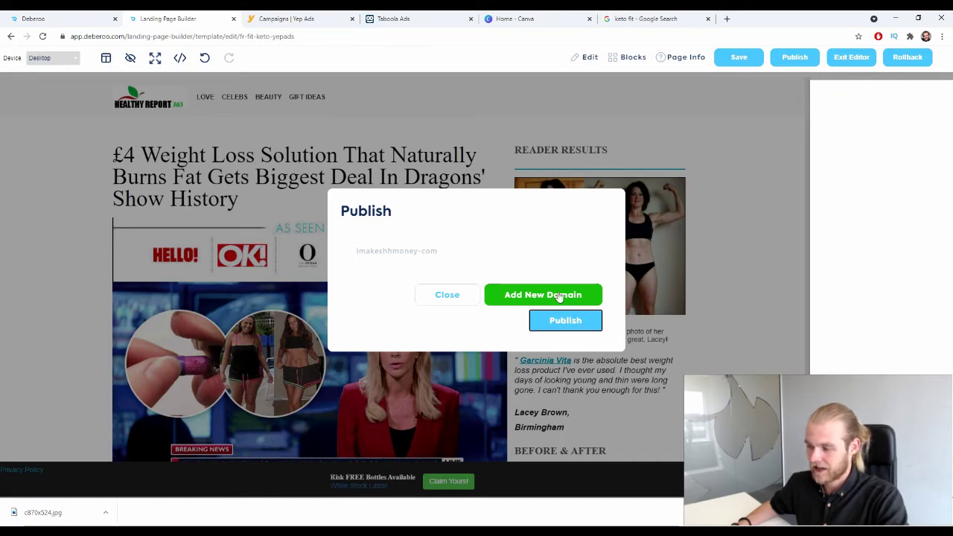
click(860, 109)
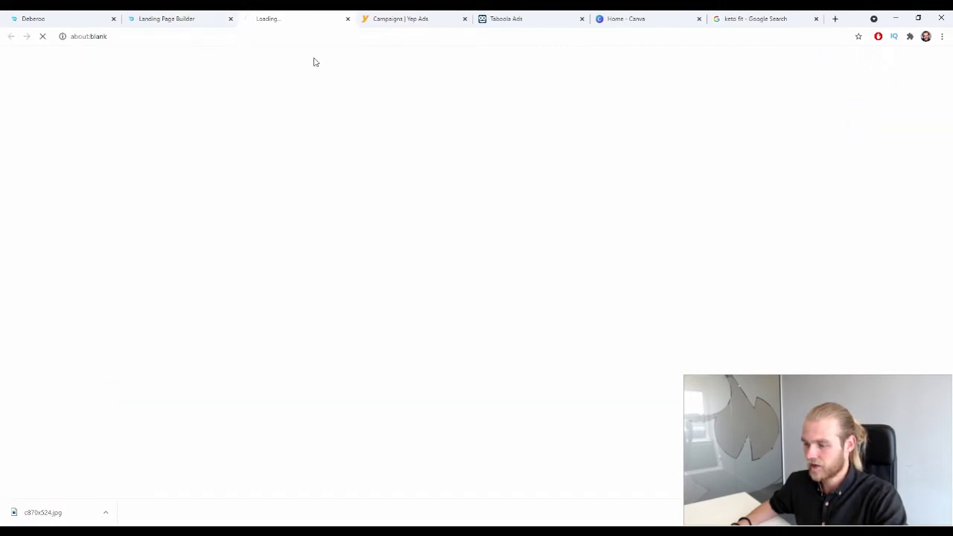
click(275, 35)
key(ctrl+c)
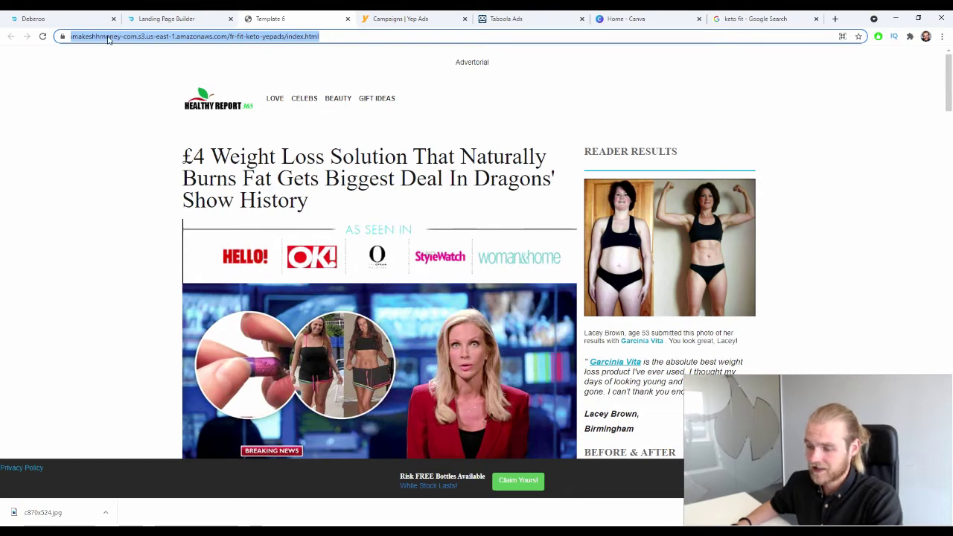
Return to the Deberoo tracker and open its list of landers
click(65, 19)
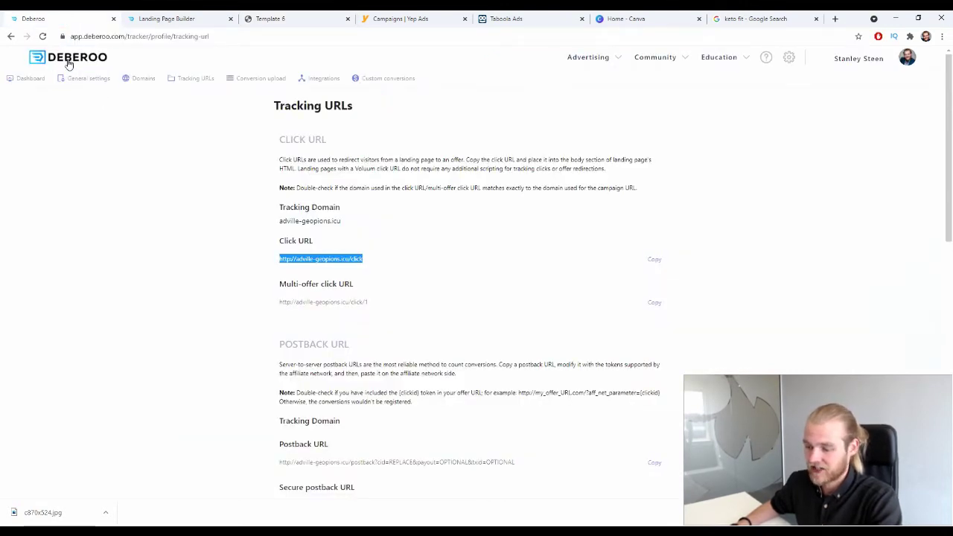
click(68, 60)
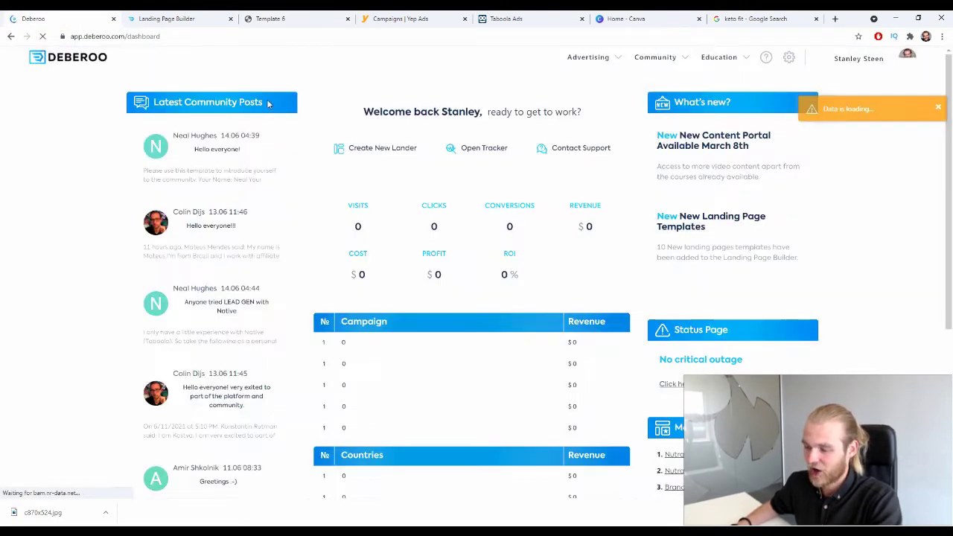
mouse_move(572, 59)
click(596, 94)
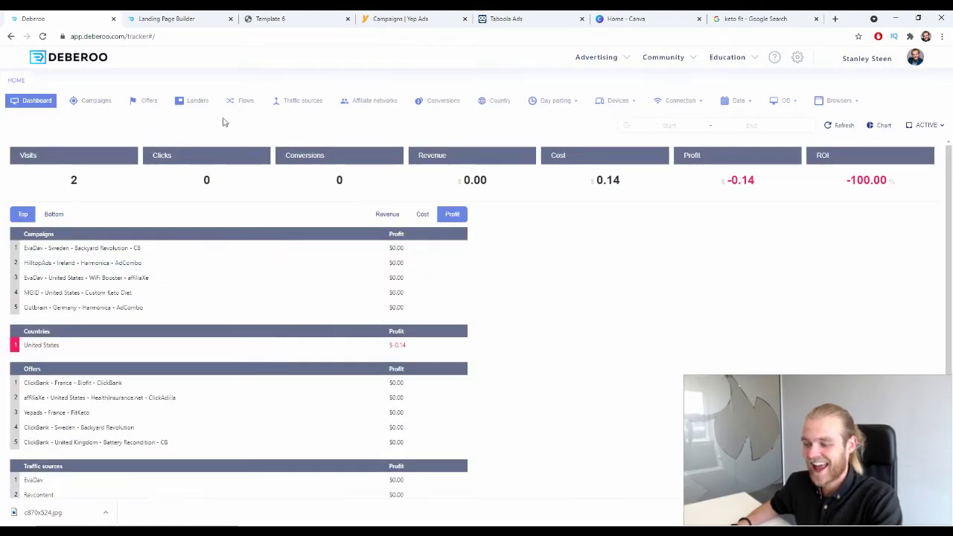
click(196, 104)
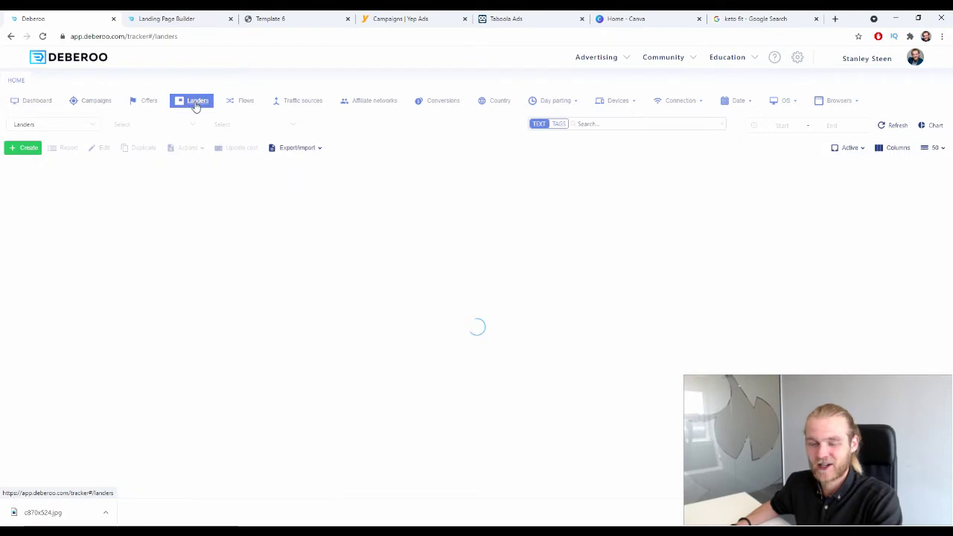
Start a new lander in the Initial workspace and set its country tag to France
click(33, 151)
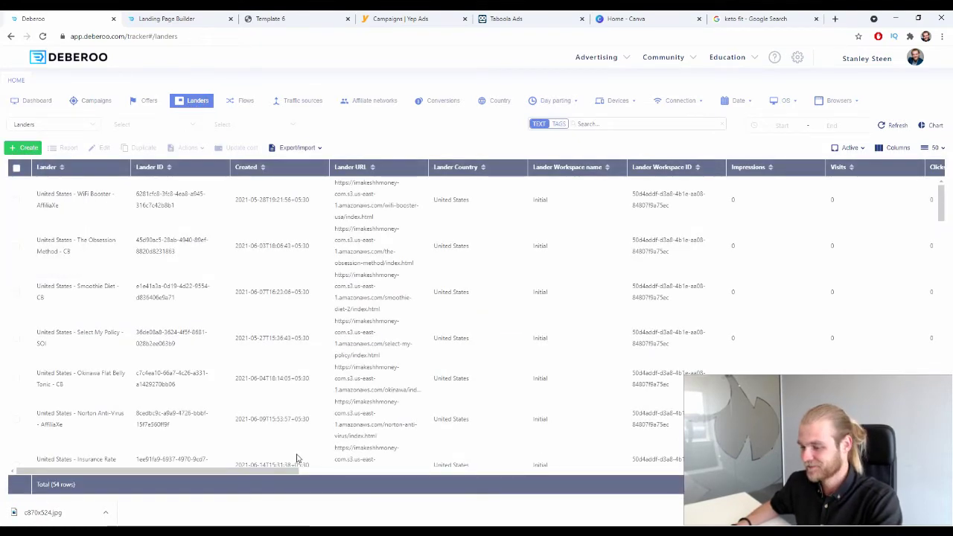
click(23, 148)
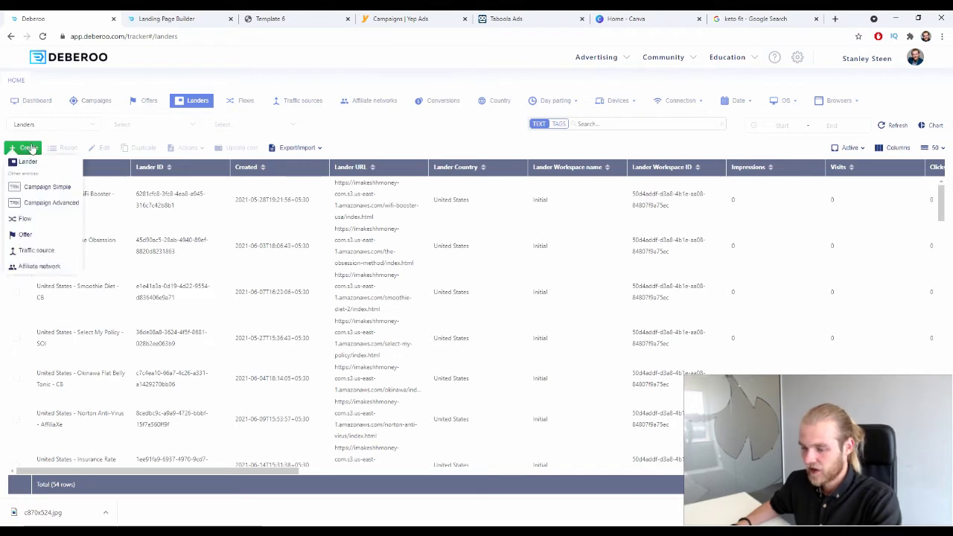
click(27, 161)
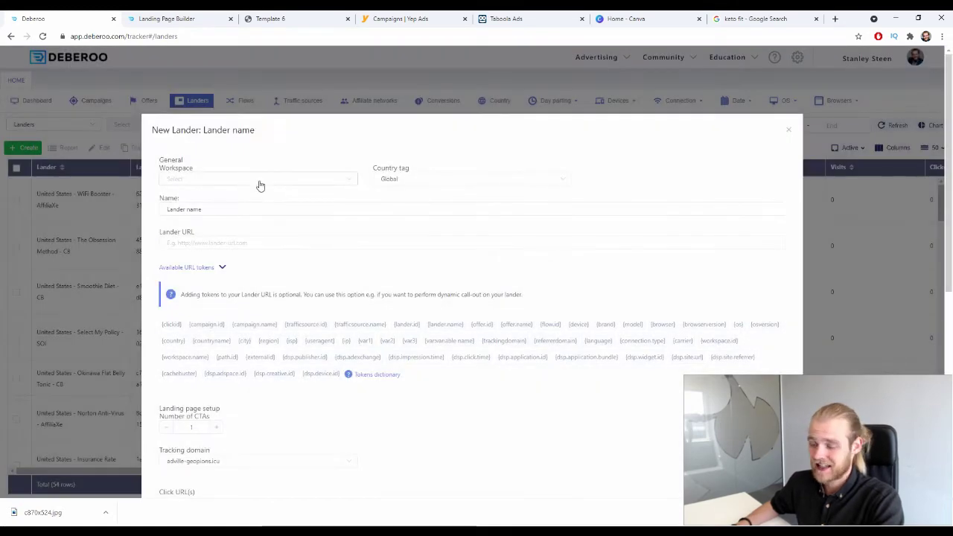
click(259, 180)
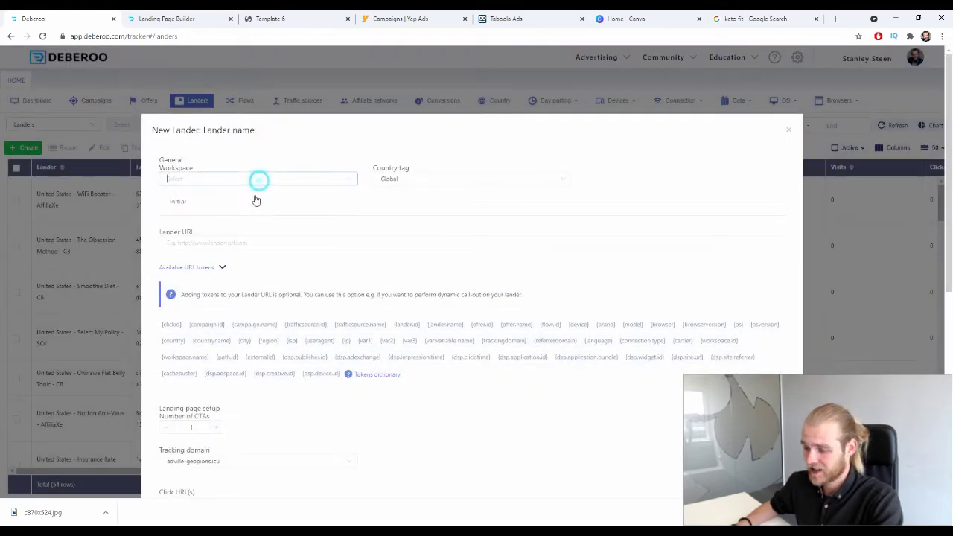
click(224, 200)
click(446, 180)
text(fra)
click(462, 204)
Name the new lander "FitKeto - YepAds"
click(258, 206)
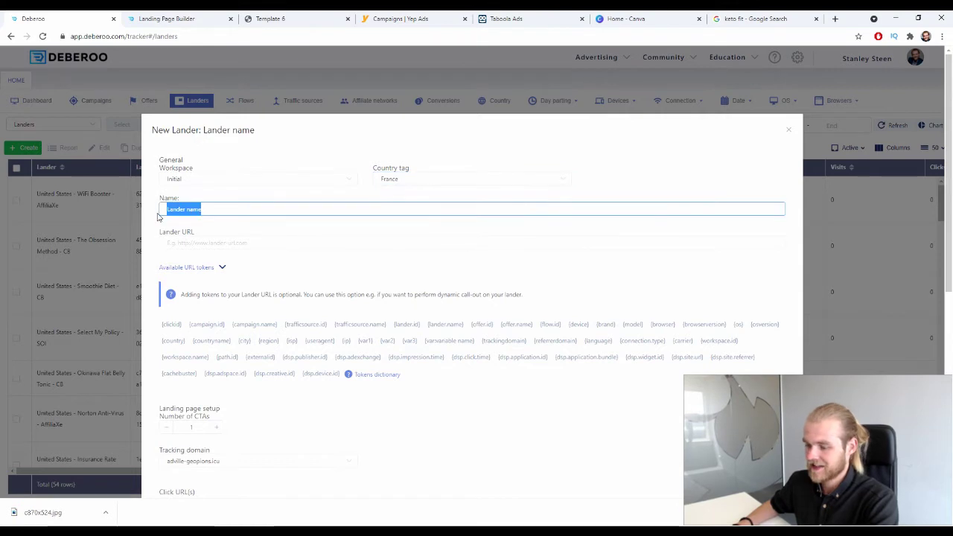
text(F)
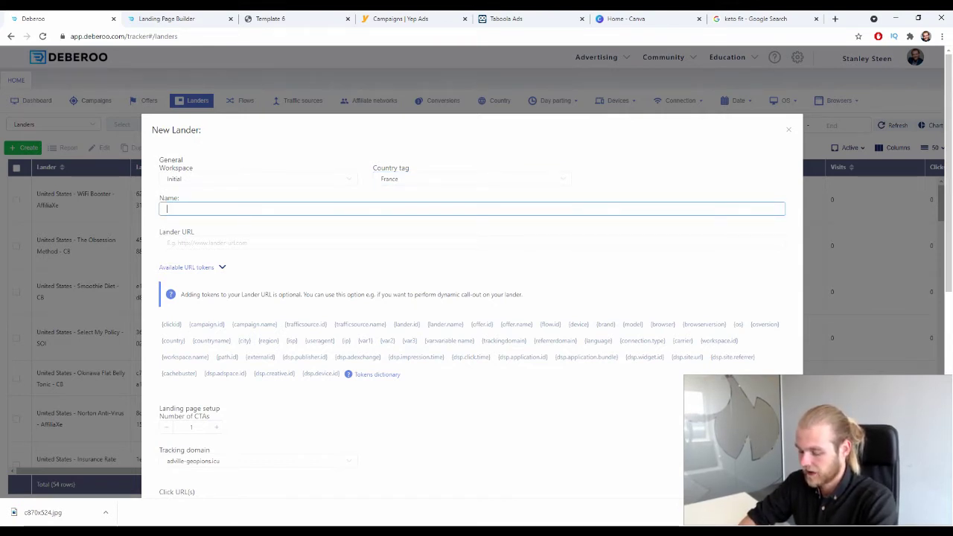
text(Fit)
key(Caps_Lock)
key(Caps_Lock)
text(Keto -)
text(Ye)
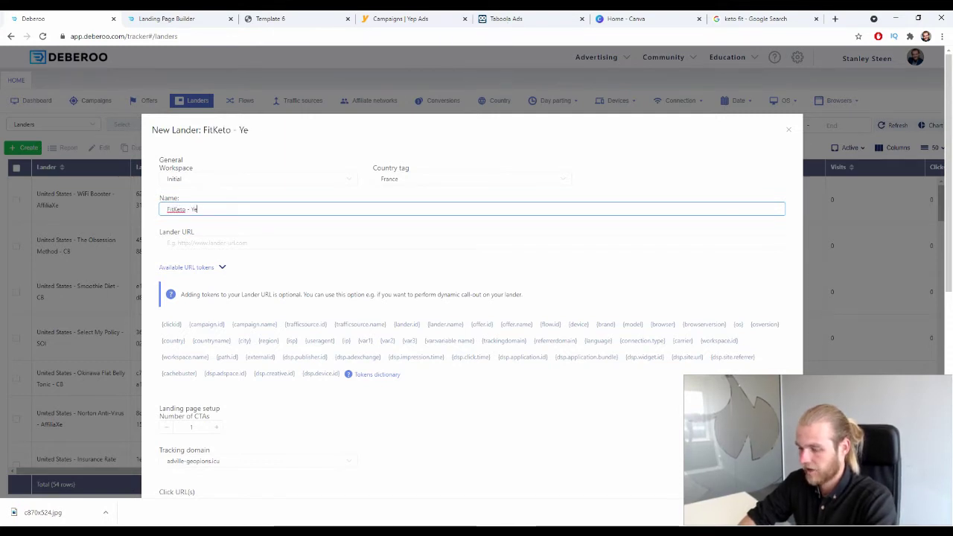
text(pAdo)
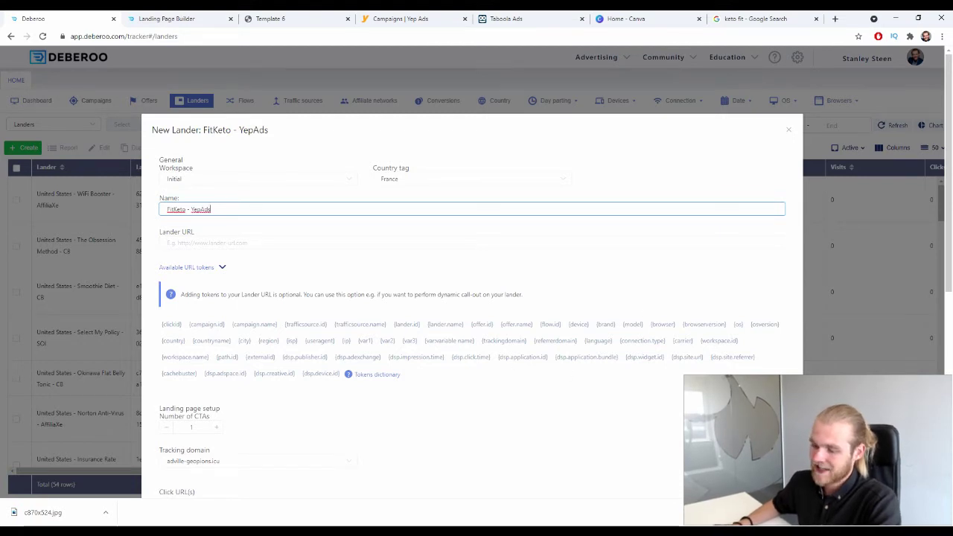
click(261, 243)
key(ctrl+v)
scroll(419, 258, down, 1)
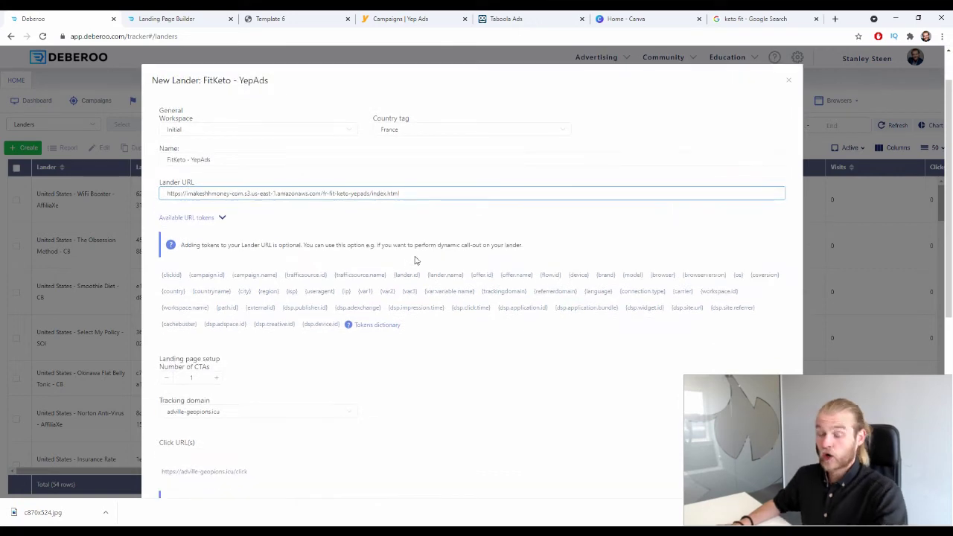
scroll(472, 283, down, 5)
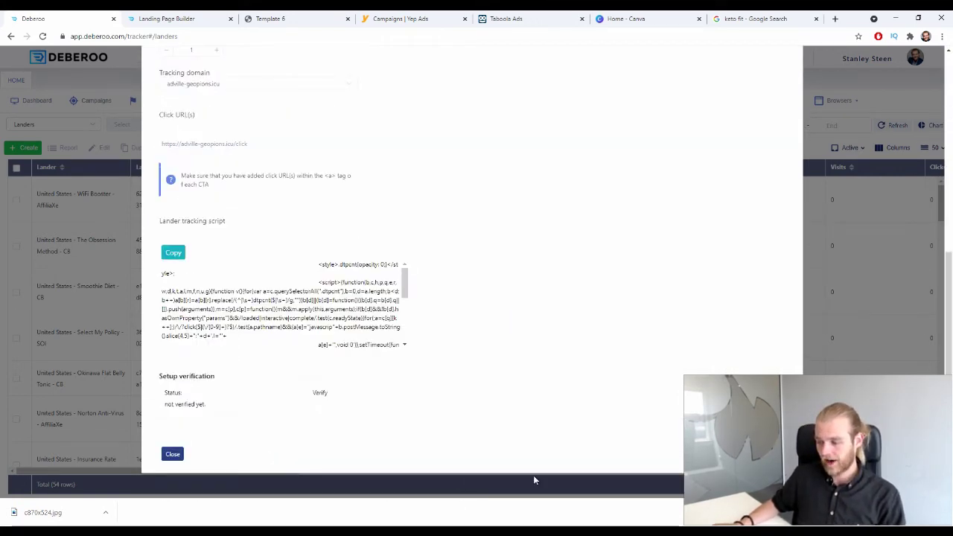
key(Escape)
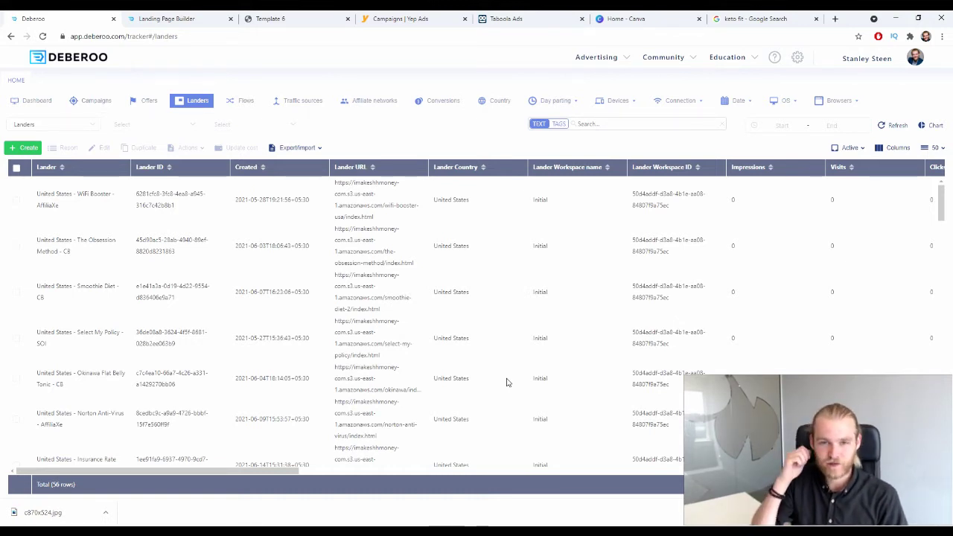
click(848, 148)
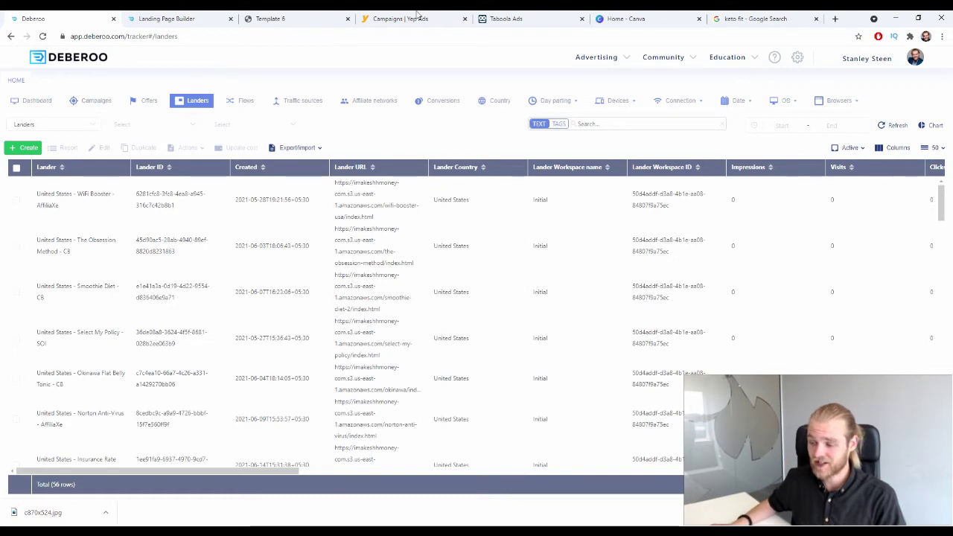
Start a new simple campaign in the Initial workspace with Taboola as its traffic source
click(242, 100)
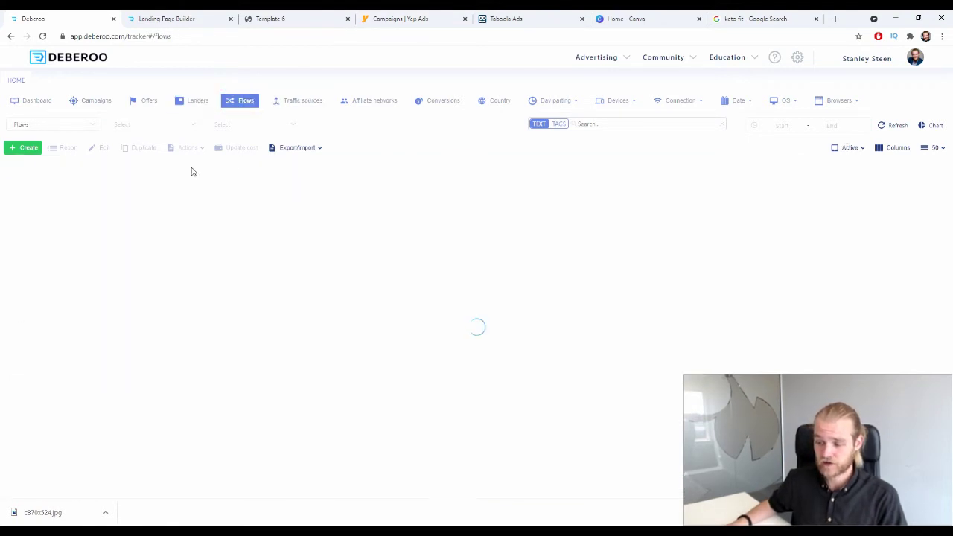
click(29, 147)
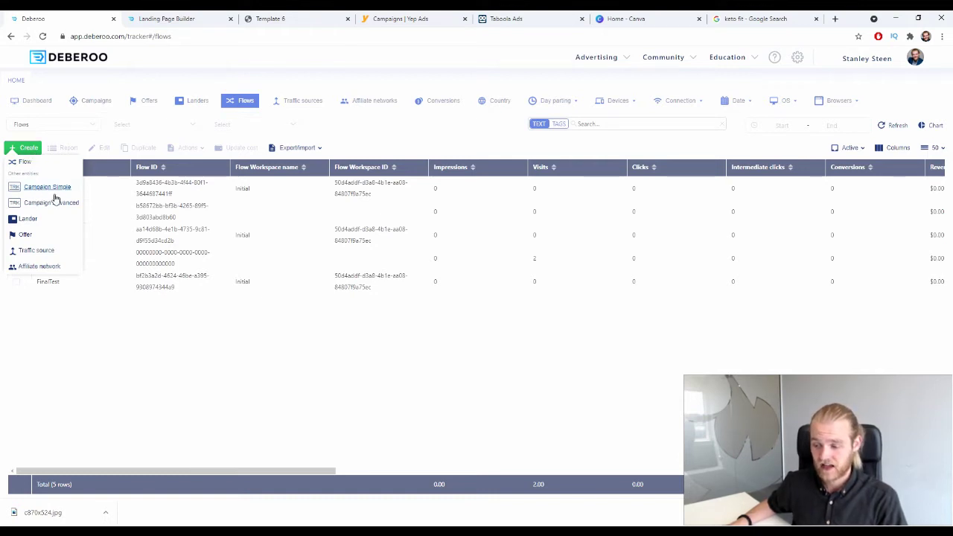
click(36, 190)
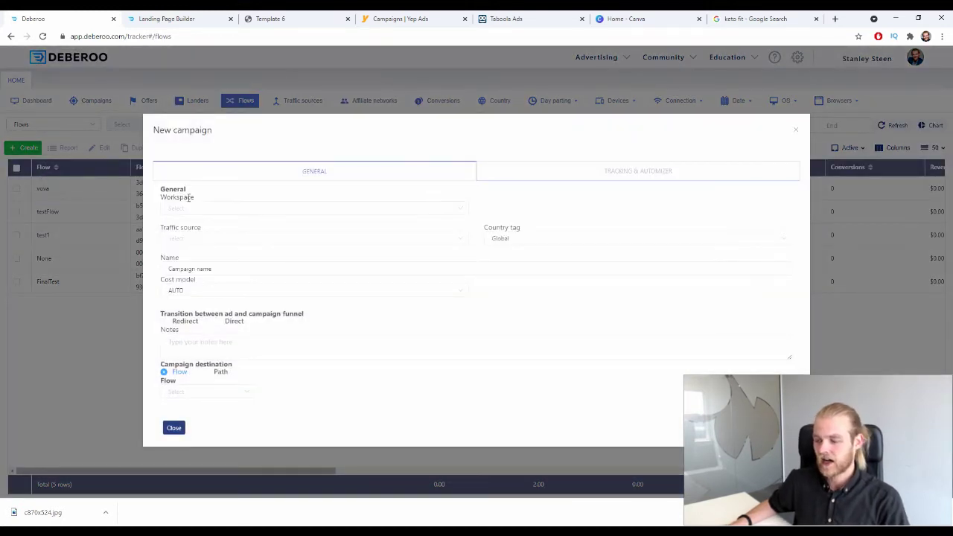
click(183, 208)
click(191, 233)
click(211, 238)
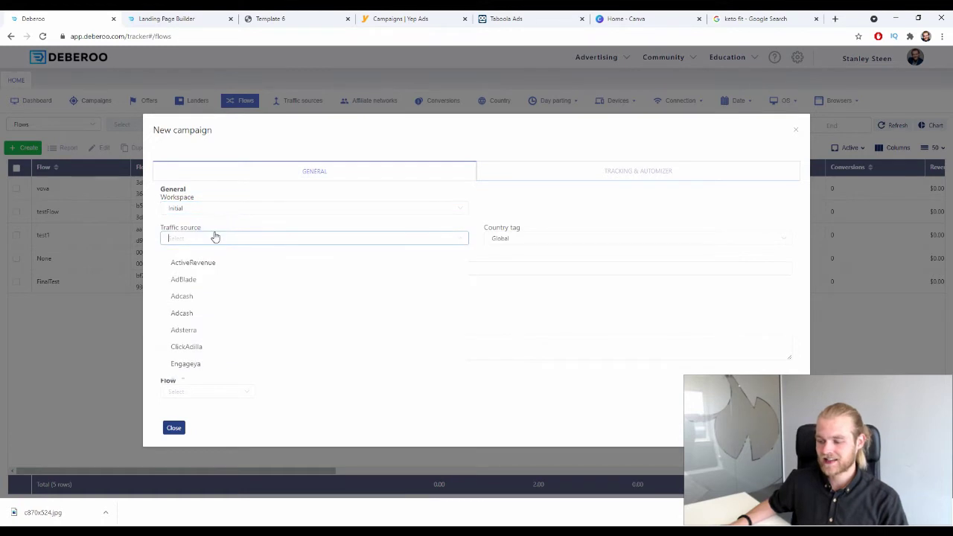
scroll(247, 286, down, 5)
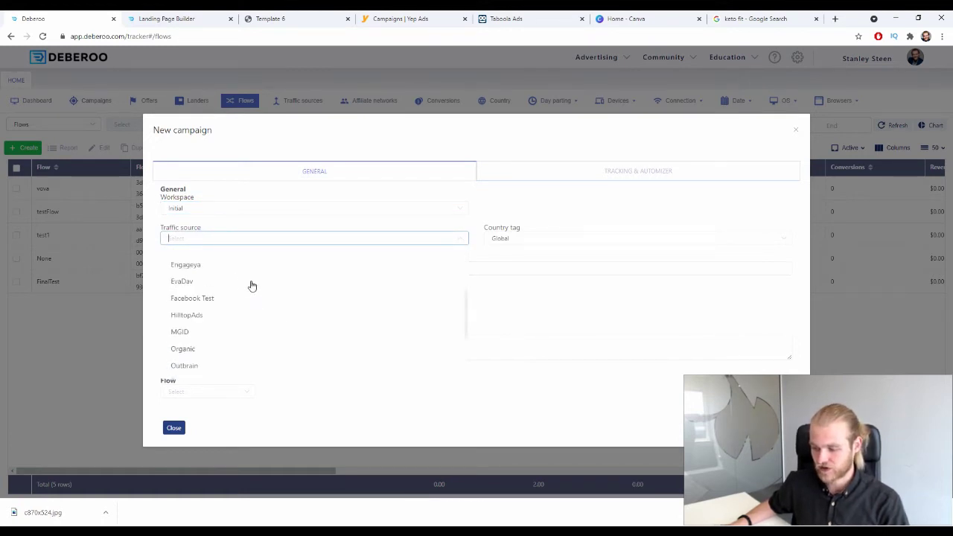
scroll(220, 309, down, 1)
click(246, 315)
Set the campaign's country tag to France and name it "FitKeto - YepAds"
click(600, 243)
text(fr)
click(514, 278)
drag(221, 272, 169, 269)
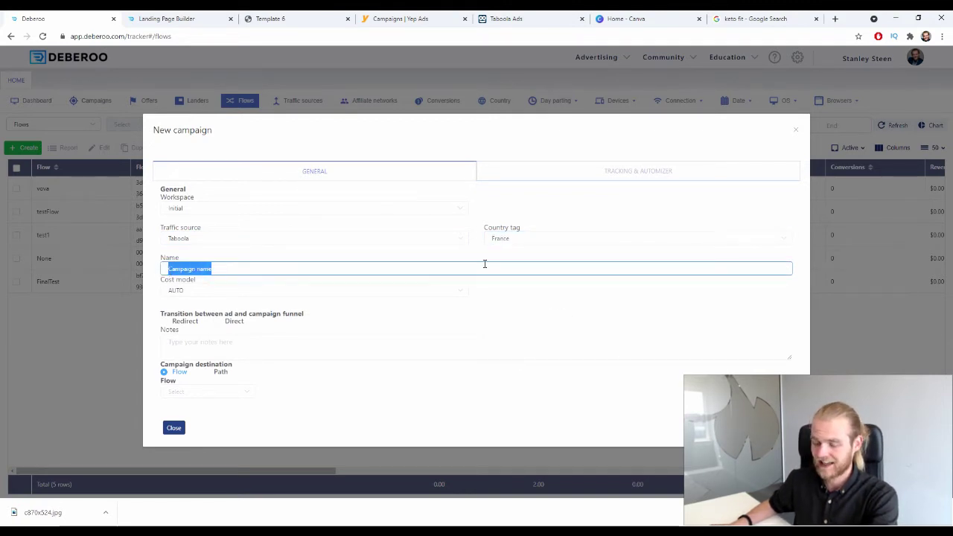
text(FRKE)
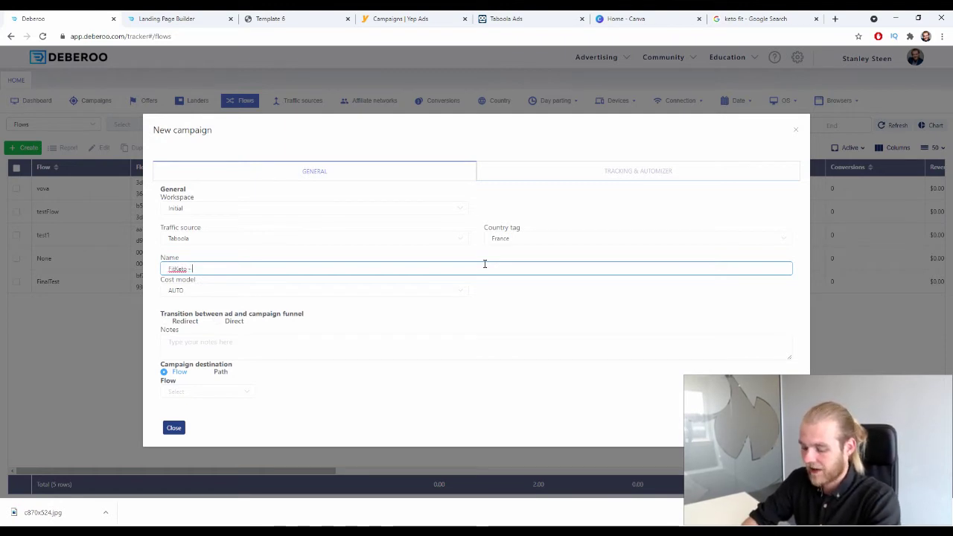
text(to - YepAds)
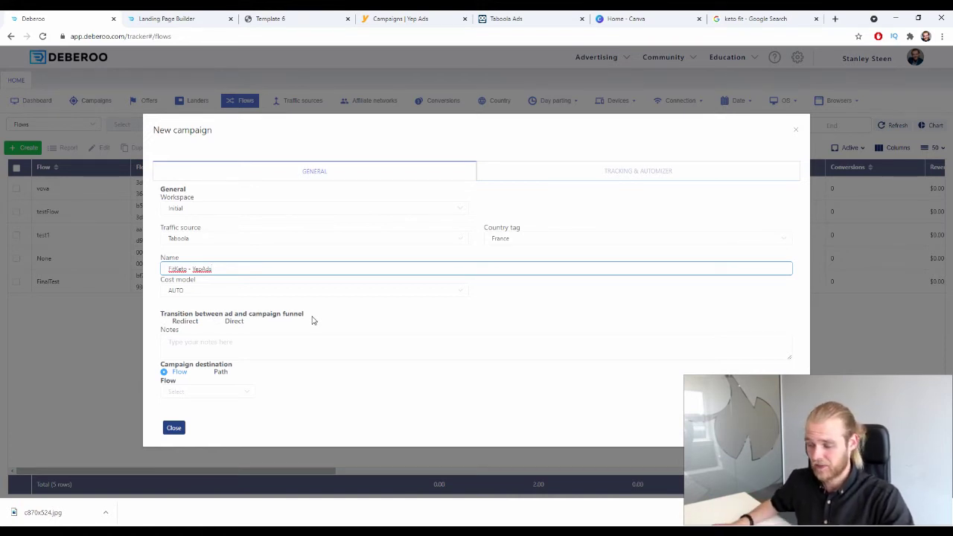
Set the campaign funnel transition to Redirect and the destination to Path, using a 302 transition to the offer
click(216, 321)
click(174, 322)
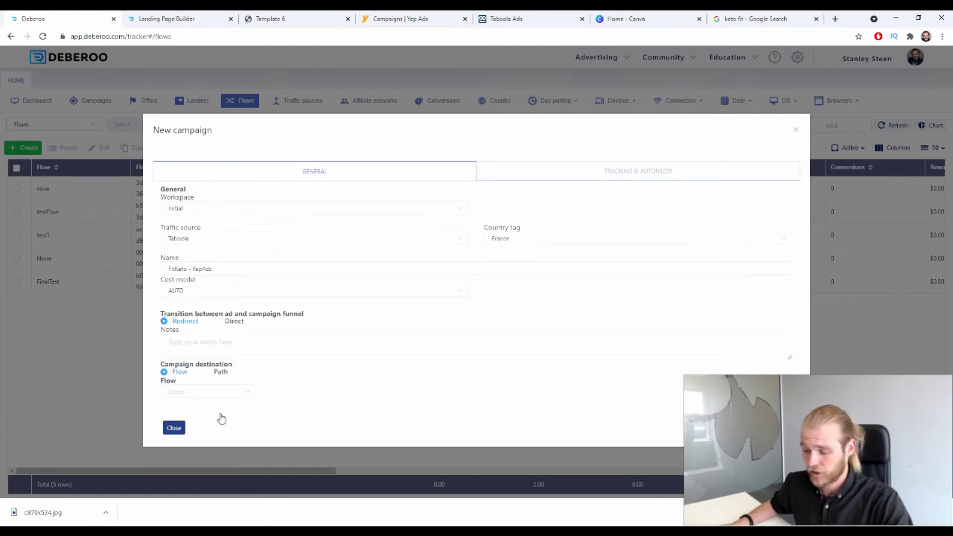
click(215, 390)
click(223, 372)
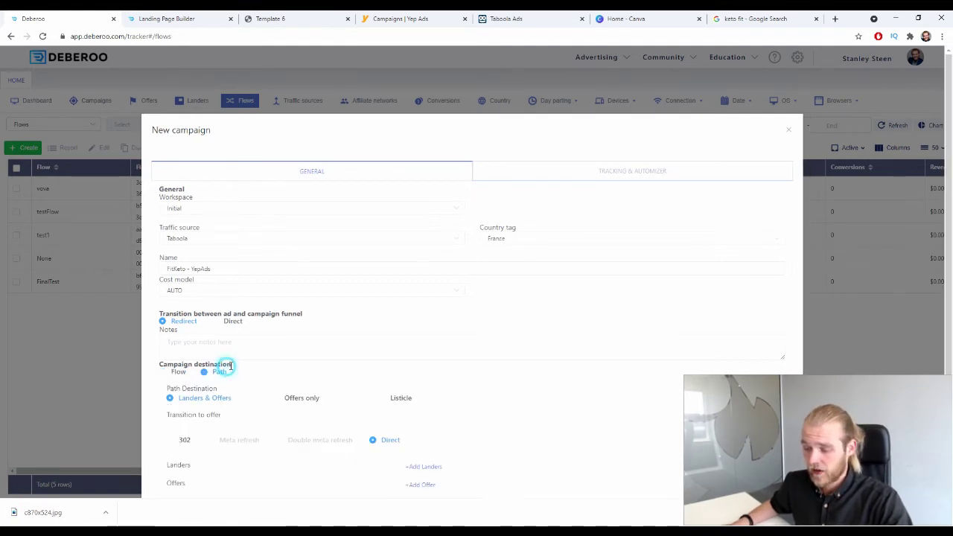
scroll(230, 373, down, 1)
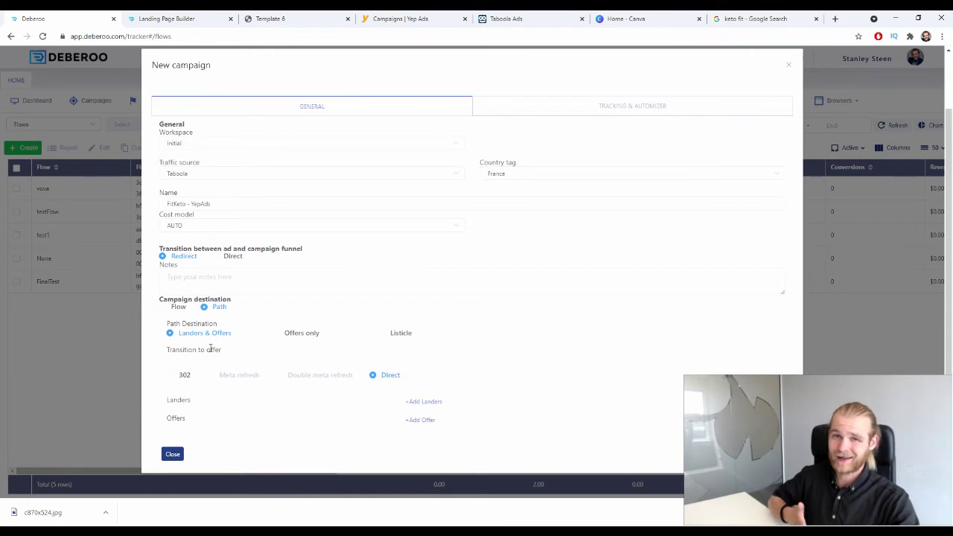
click(171, 375)
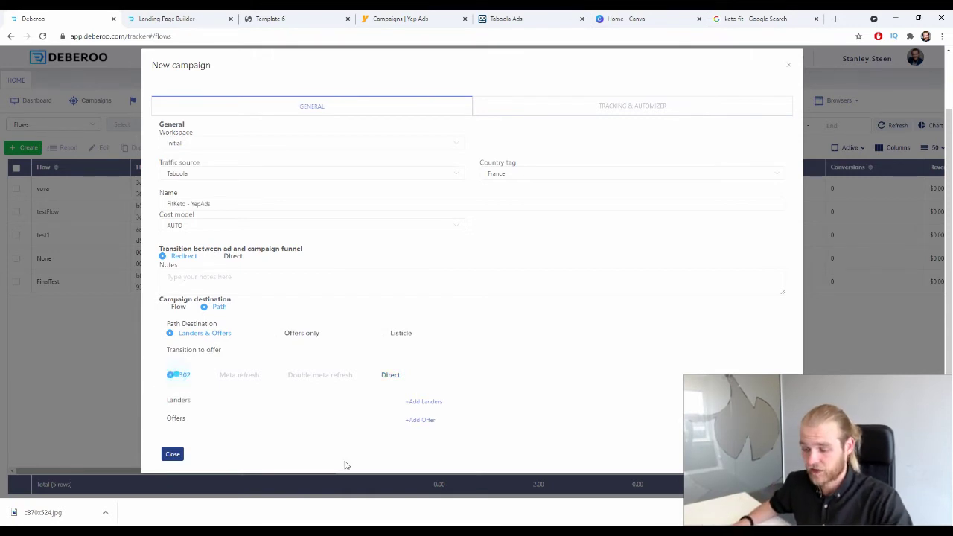
Add the "France - FitKeto - YepAds" lander and the "Yepads - France - FitKeto" offer to the campaign path
click(427, 402)
click(445, 434)
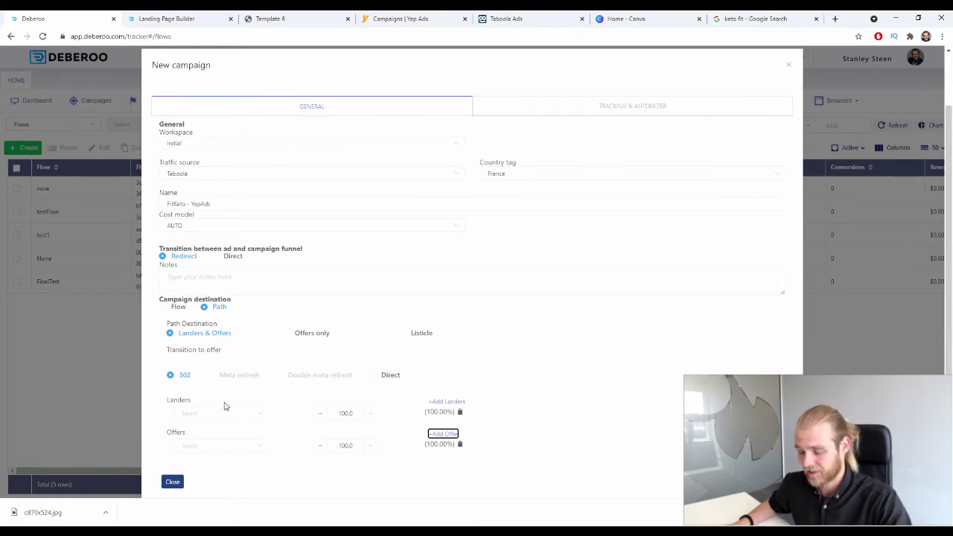
click(198, 414)
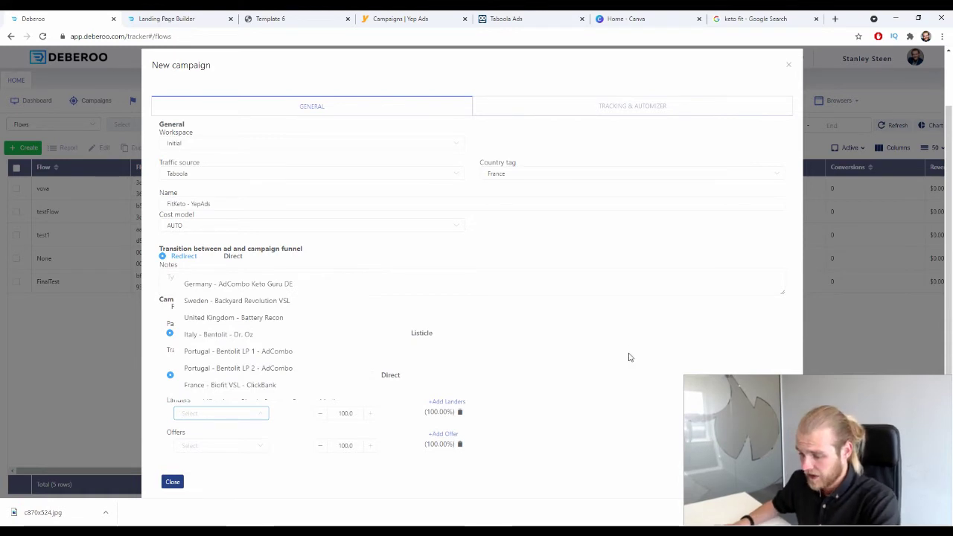
text(fra)
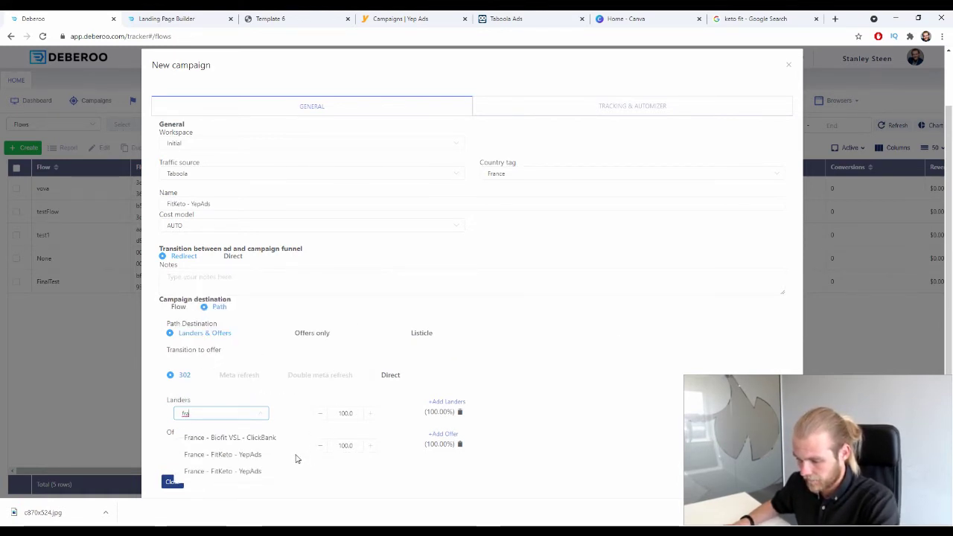
click(260, 454)
click(255, 445)
text(fra)
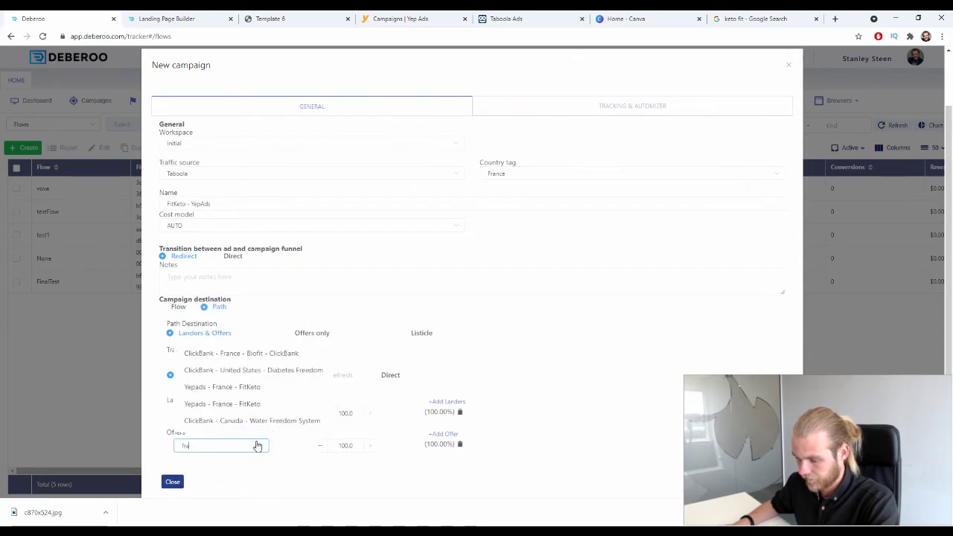
click(260, 404)
Save the campaign's general settings and copy its campaign URL from the tracking details
scroll(627, 387, down, 1)
click(772, 453)
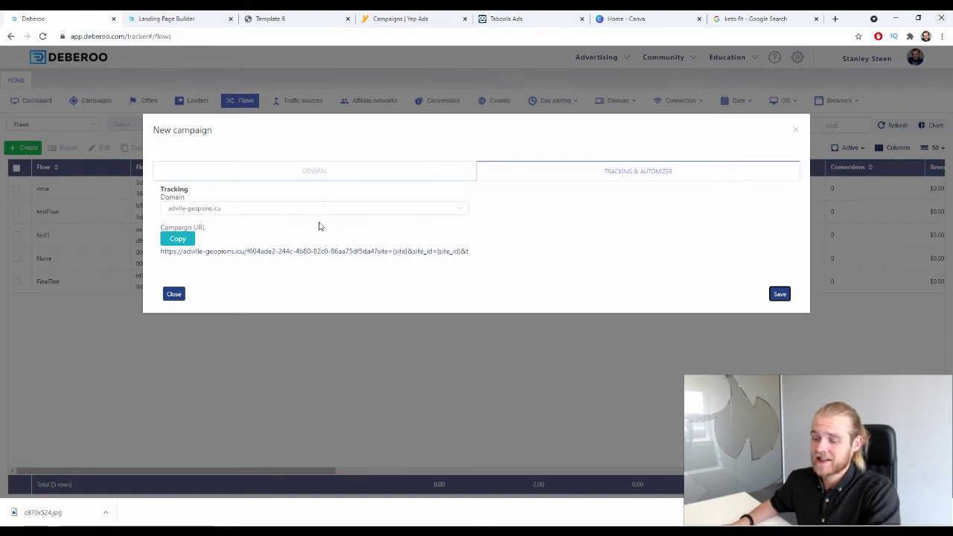
click(185, 240)
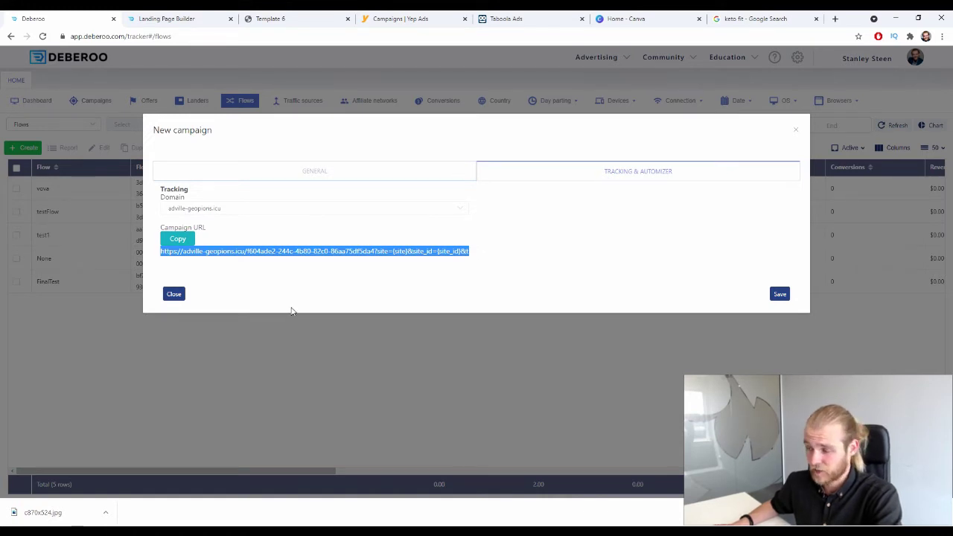
Switch to Taboola Ads and start a new campaign named "FR - FitKeto - YepAds"
click(508, 22)
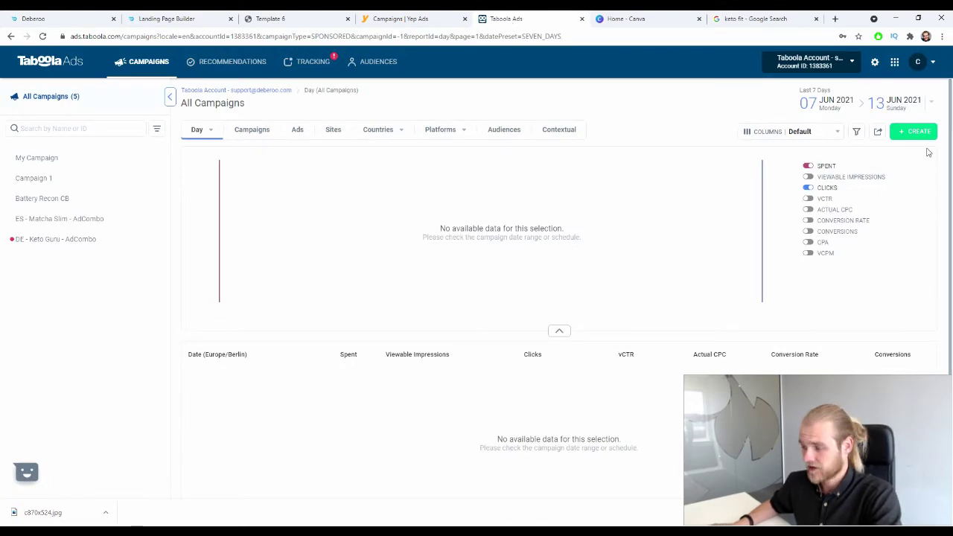
click(926, 136)
click(923, 154)
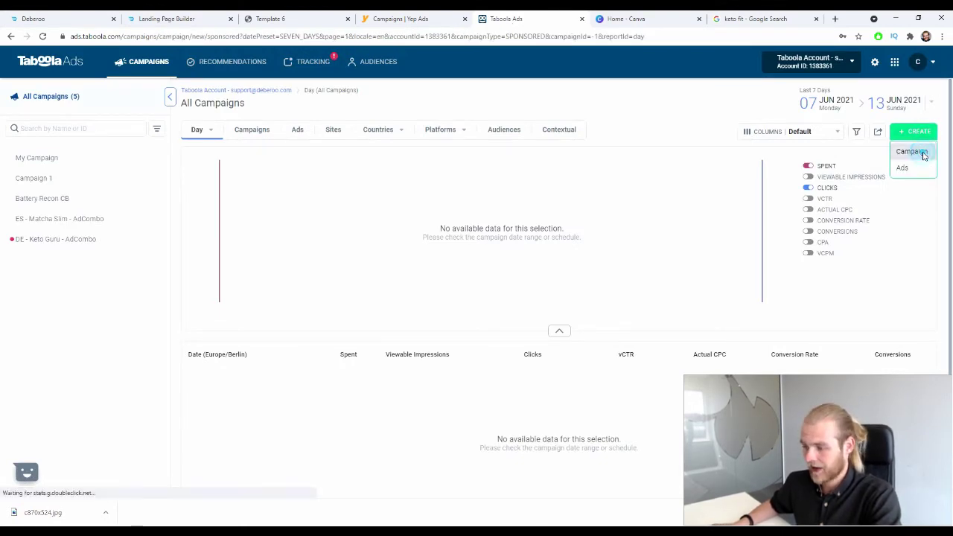
click(305, 180)
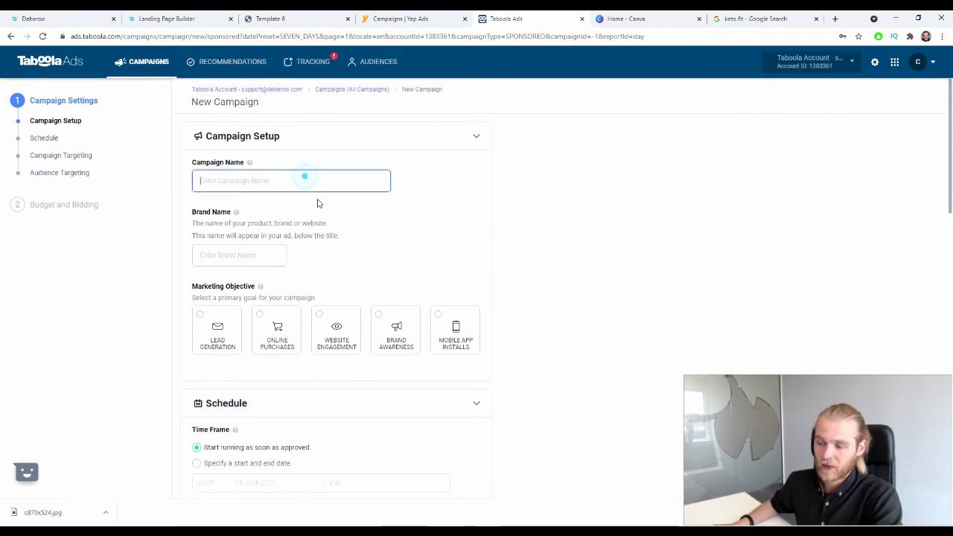
text(FR )
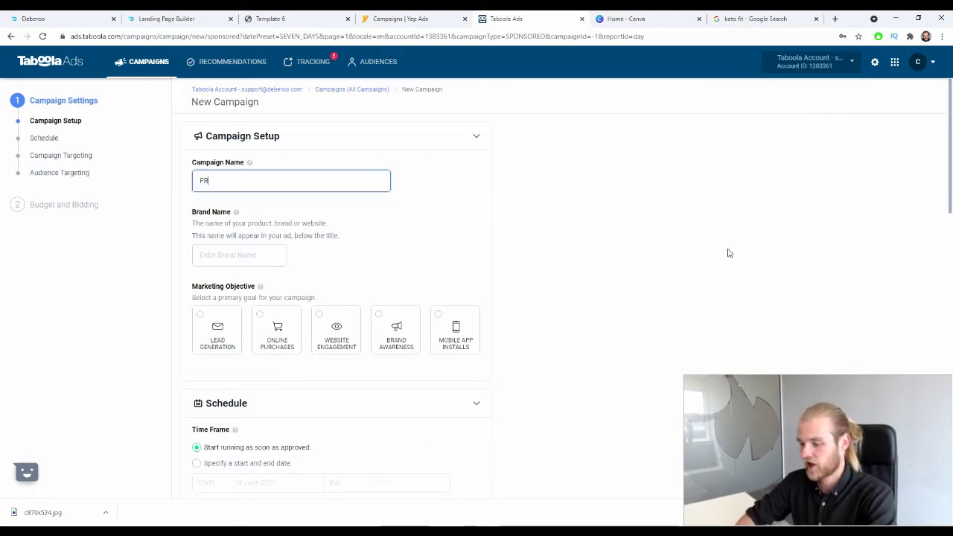
text(- FitKeto - YepAds)
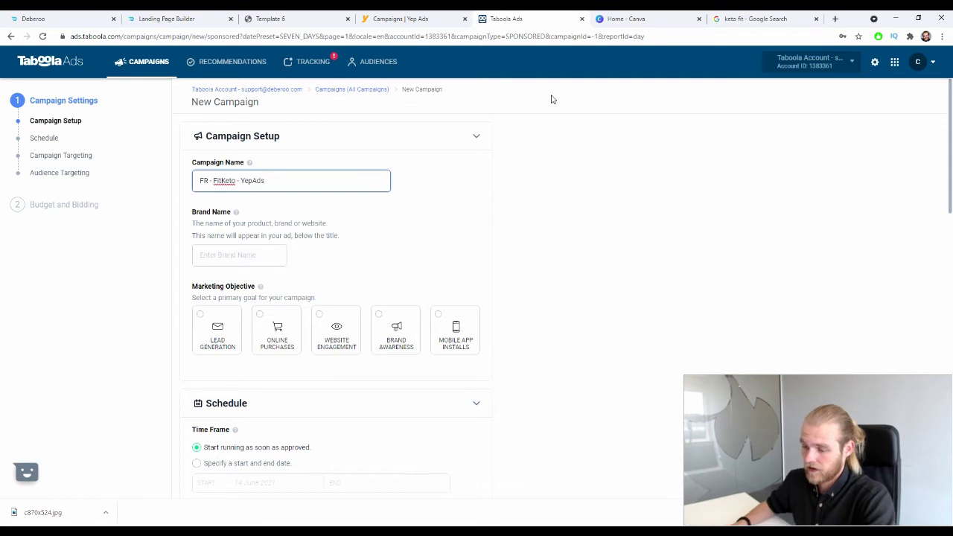
Enter the brand name "Fit Keto" and choose Online Purchases as the marketing objective
click(235, 255)
scroll(501, 225, down, 1)
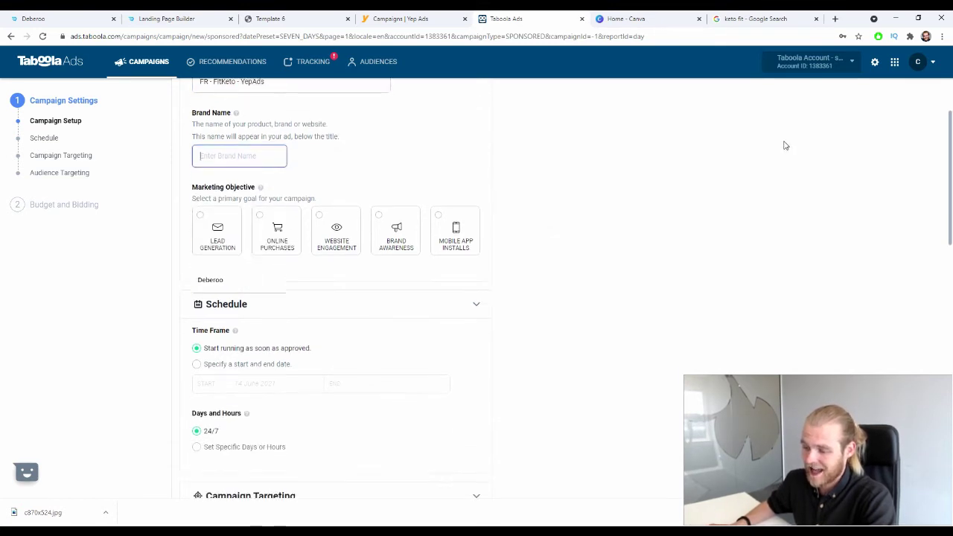
scroll(782, 144, up, 1)
text(Fit Keto)
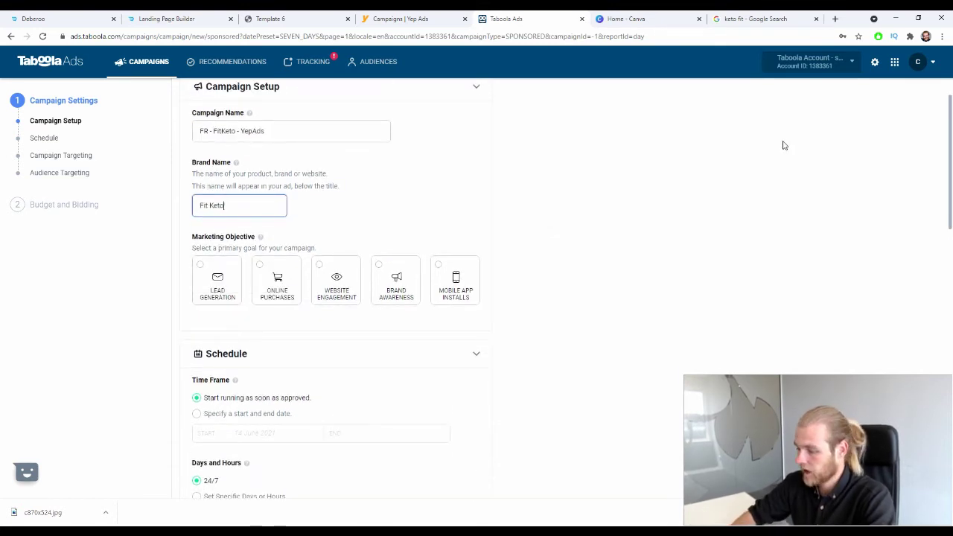
click(275, 286)
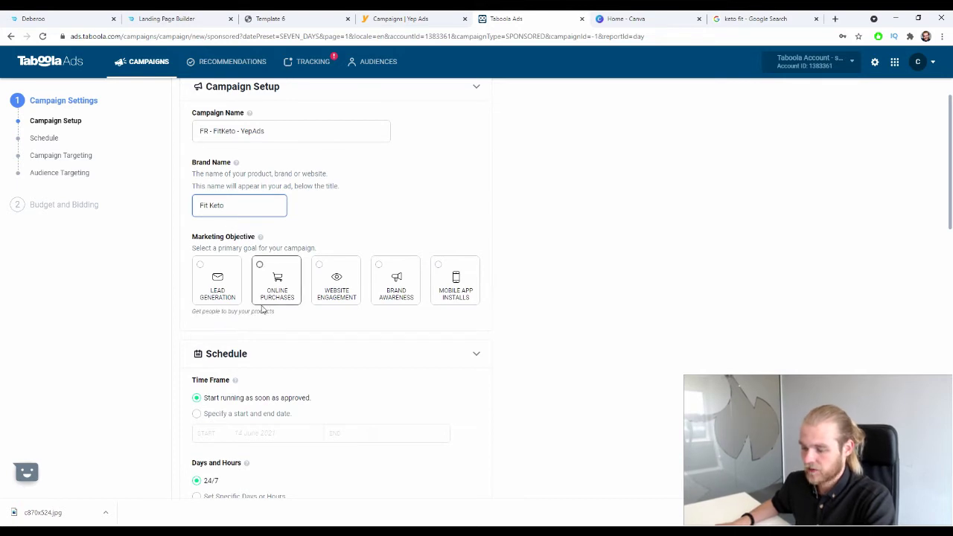
Schedule the campaign with a specified start date of 15 December 2021 and no end date
scroll(576, 295, down, 3)
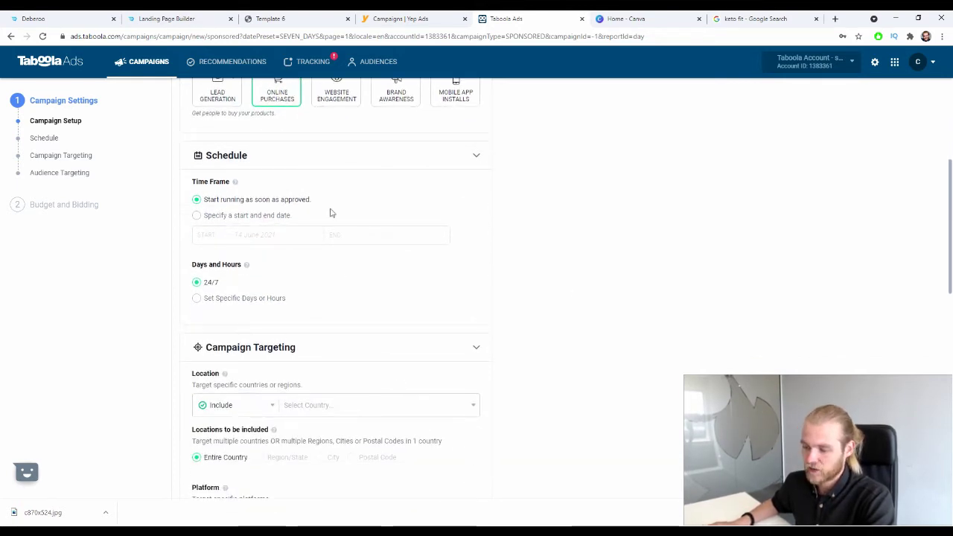
drag(199, 203, 304, 200)
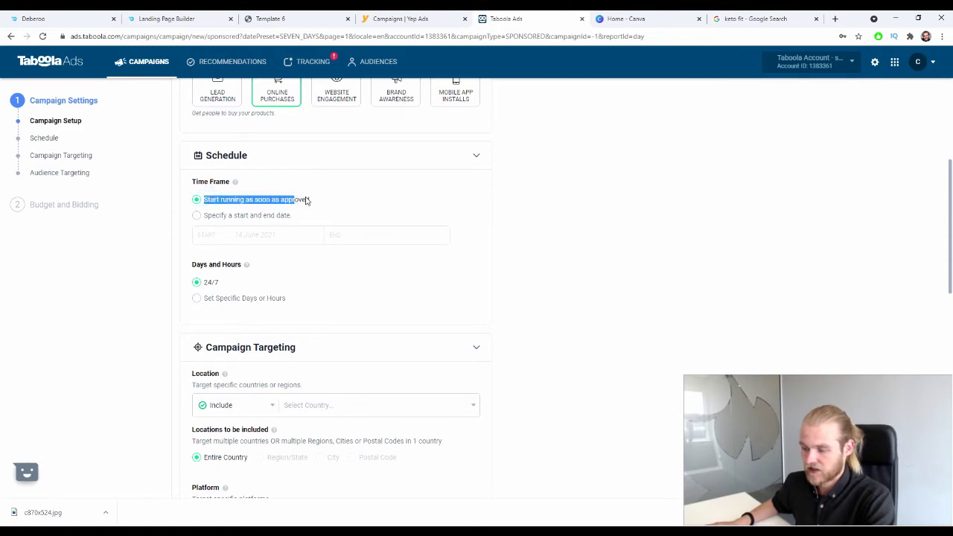
click(305, 201)
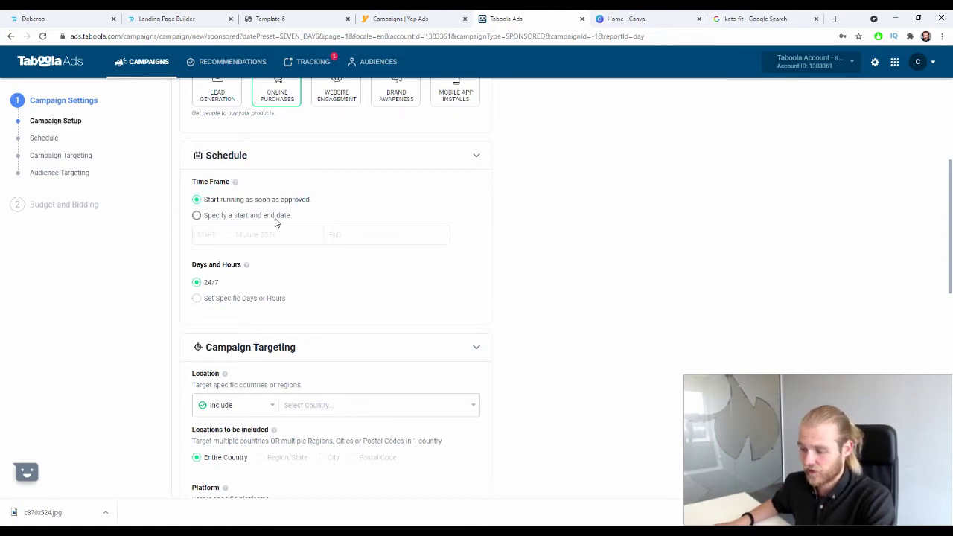
click(275, 217)
click(278, 234)
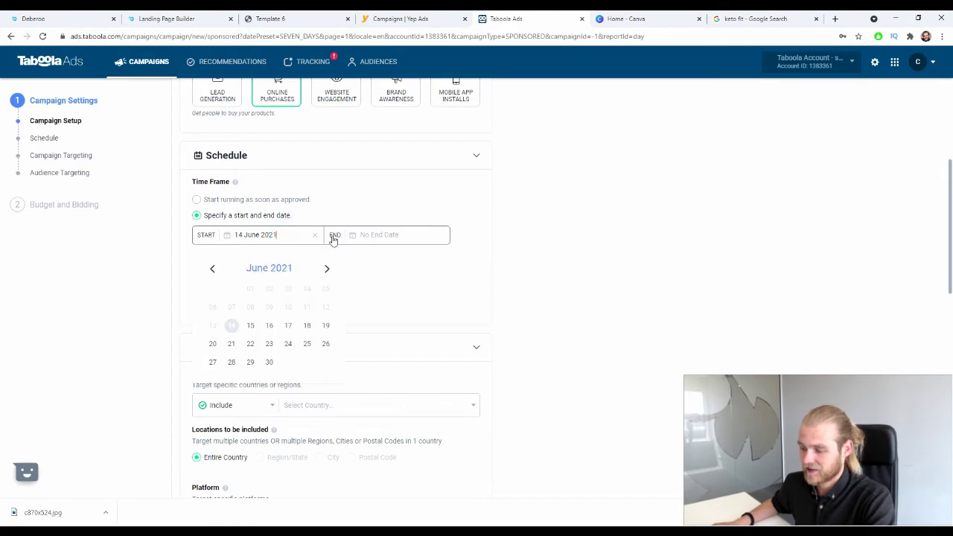
click(325, 268)
click(325, 268)
click(325, 268)
click(325, 268)
click(324, 268)
click(324, 268)
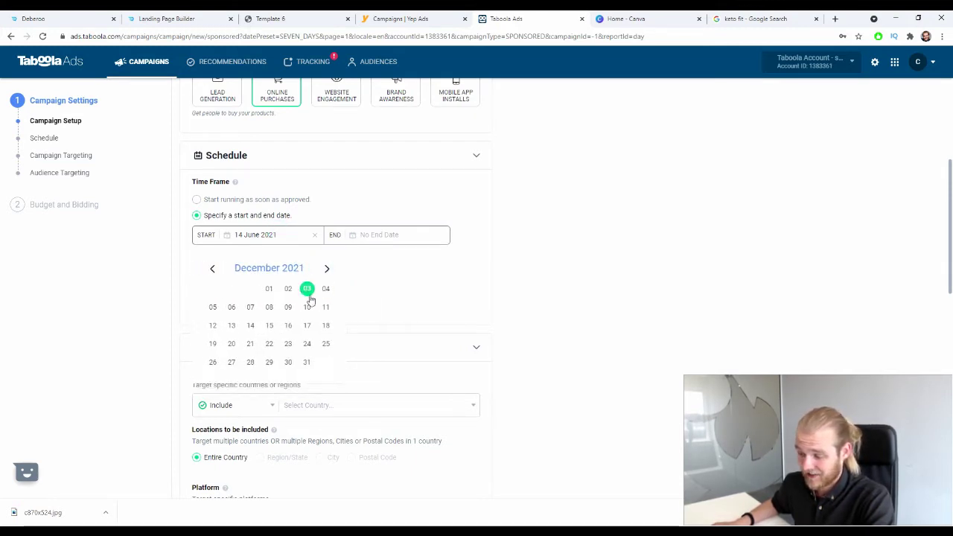
click(269, 325)
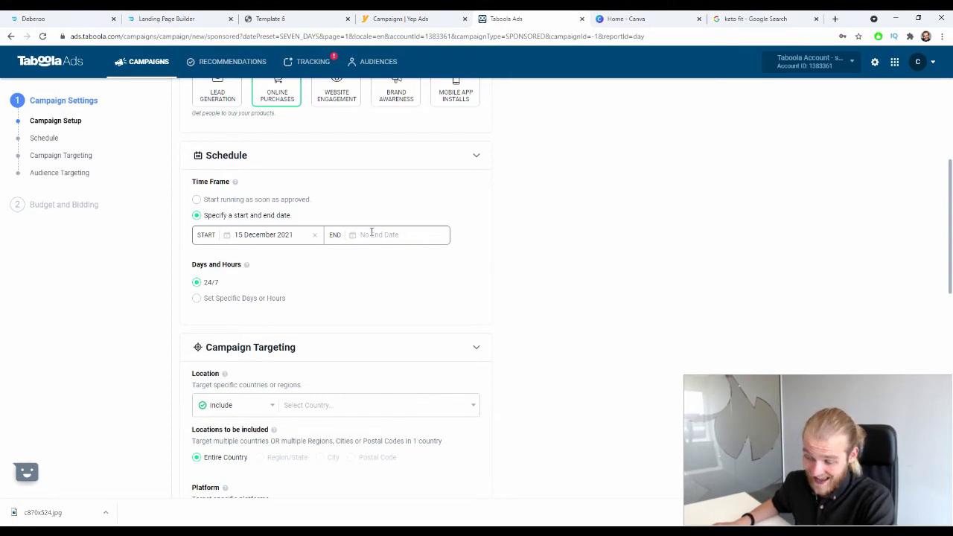
Try the specific days and hours schedule, and restore 24/7 delivery
drag(231, 265, 196, 265)
click(352, 266)
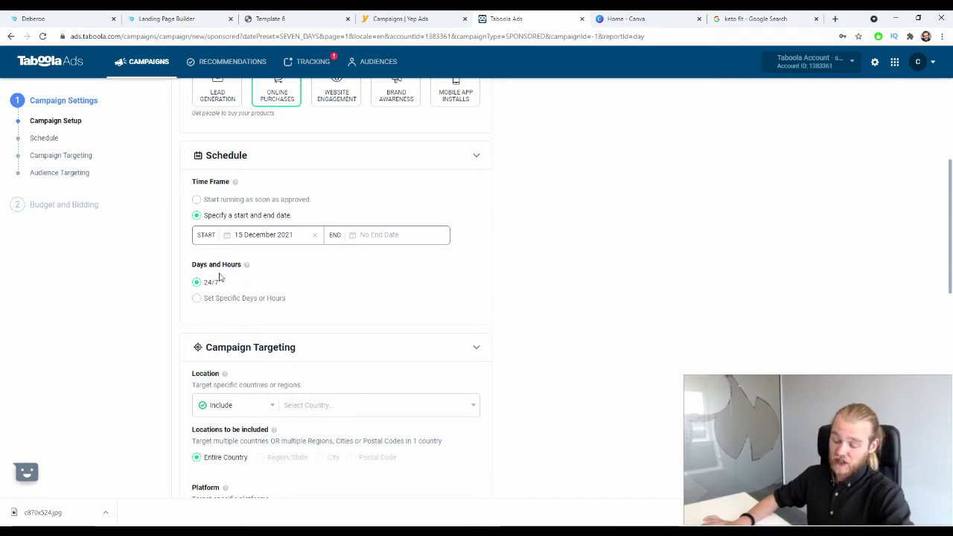
double_click(210, 283)
click(231, 279)
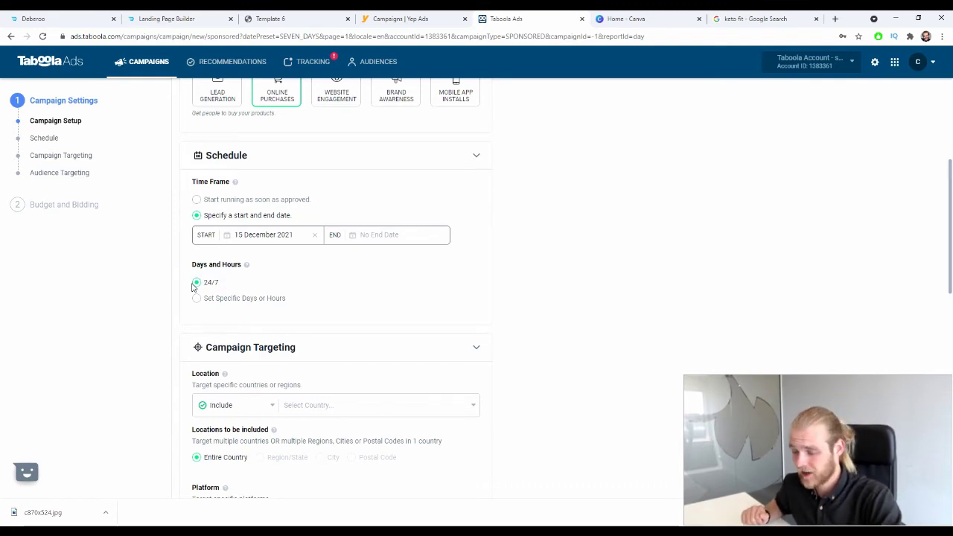
click(242, 298)
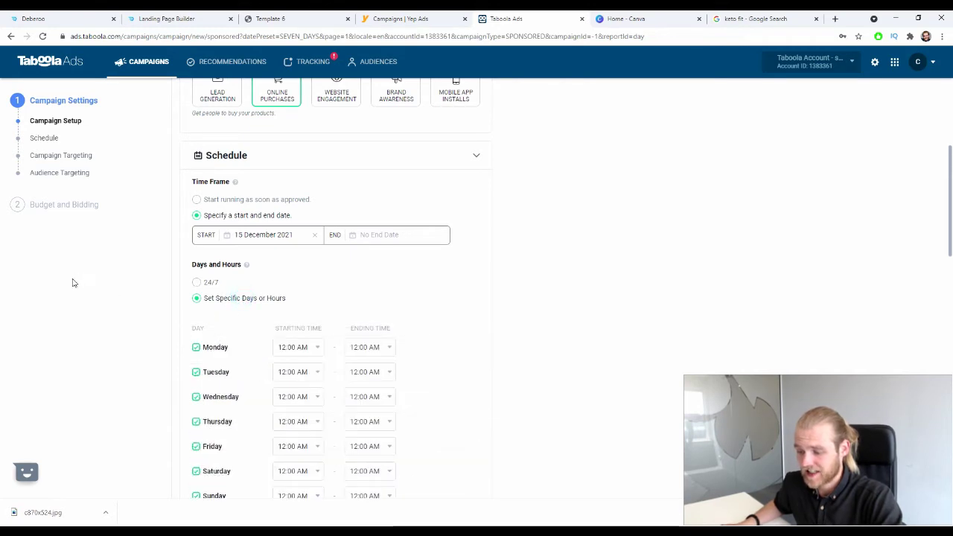
scroll(451, 340, down, 2)
scroll(439, 283, up, 1)
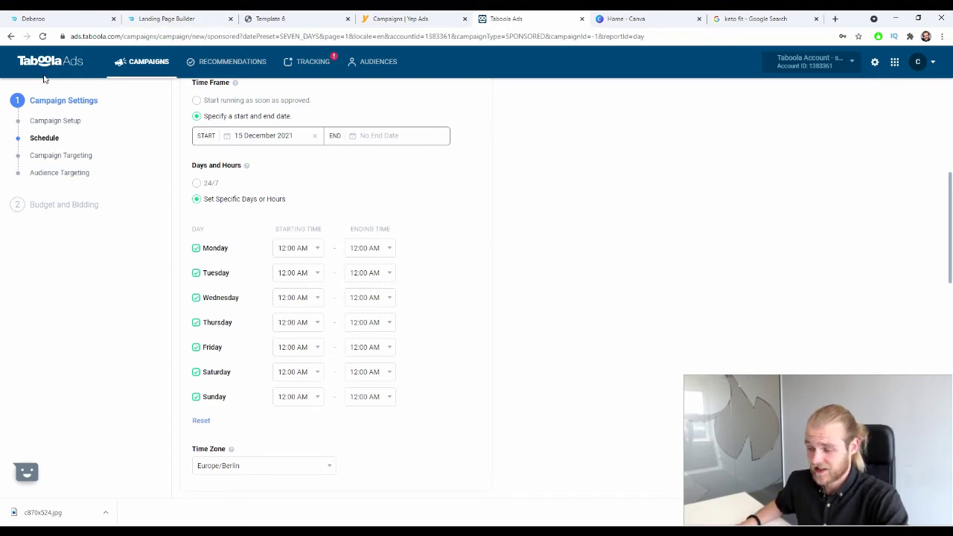
click(197, 182)
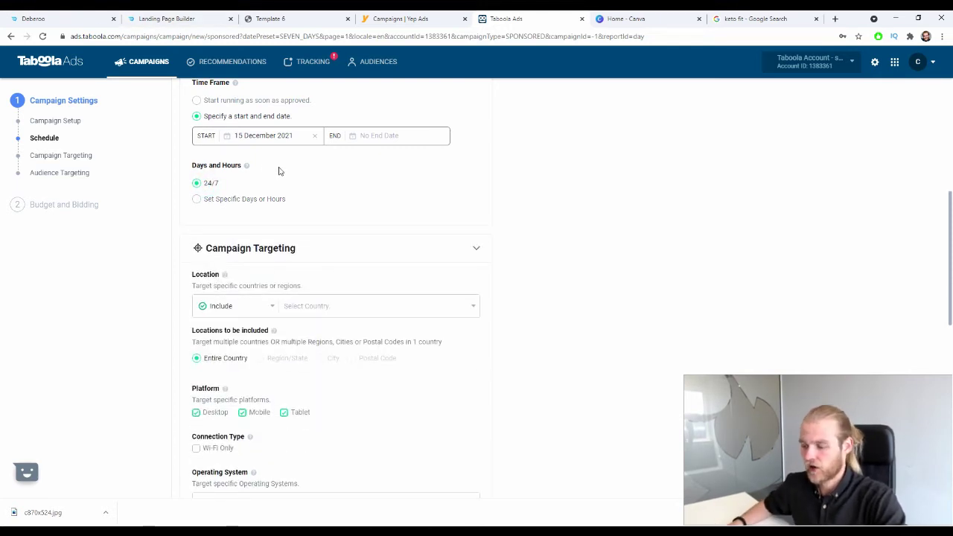
Include France as the target country in the campaign's location targeting
scroll(614, 294, down, 2)
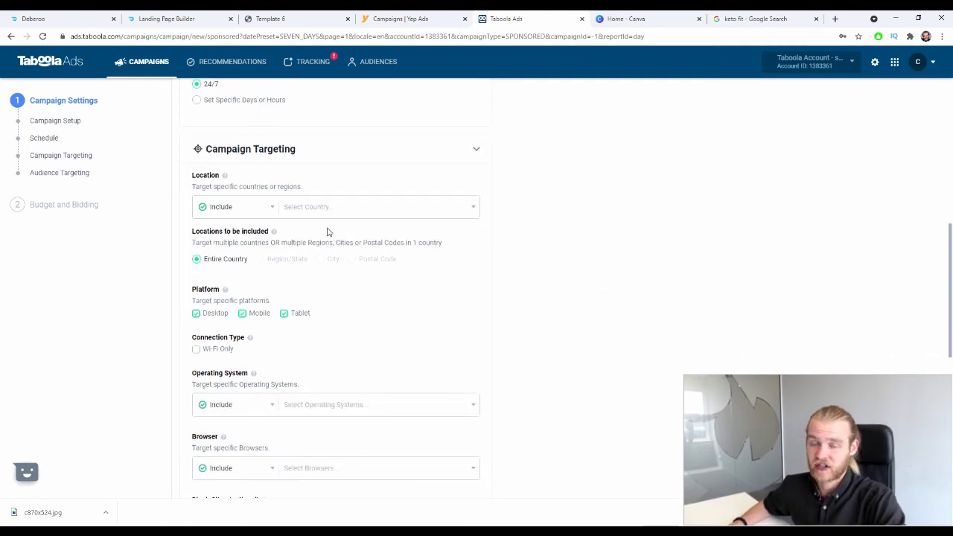
click(320, 201)
text(fra)
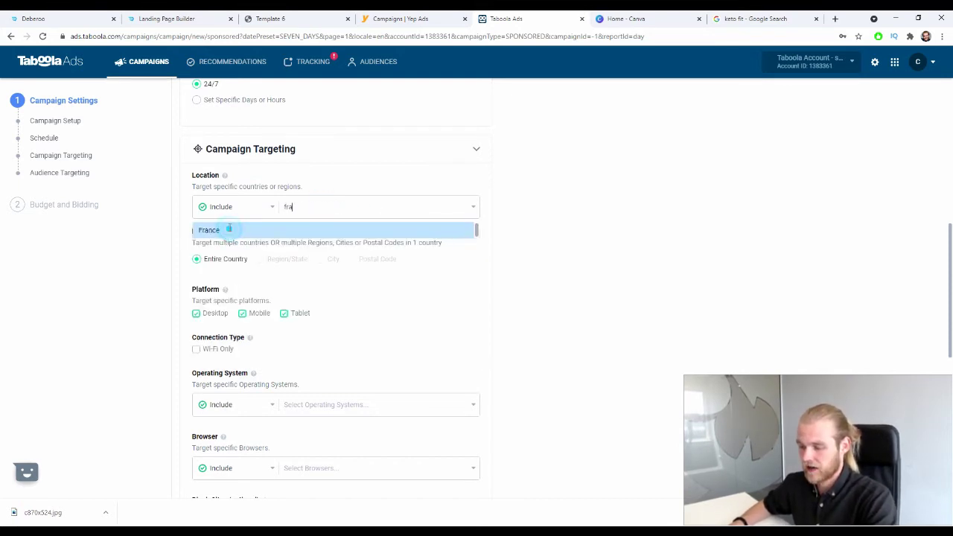
click(227, 231)
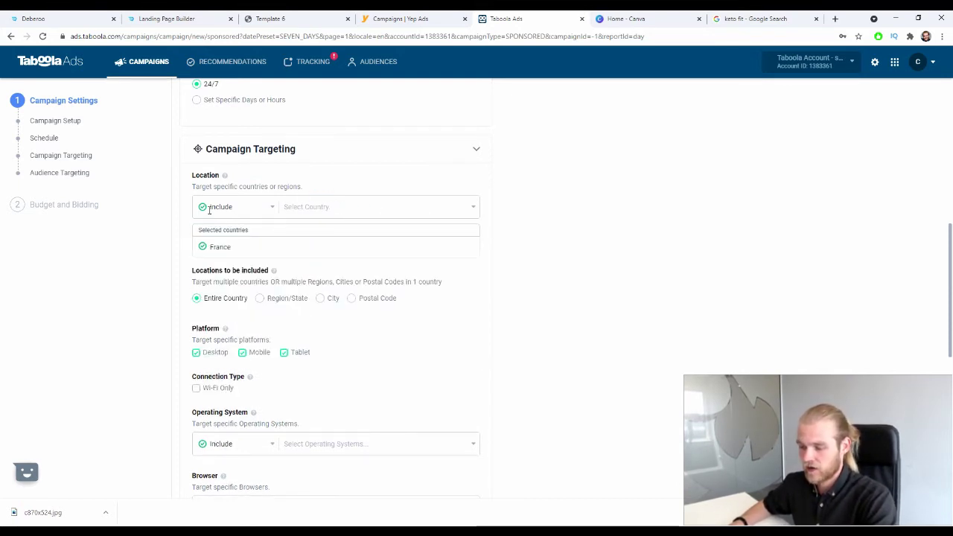
click(262, 206)
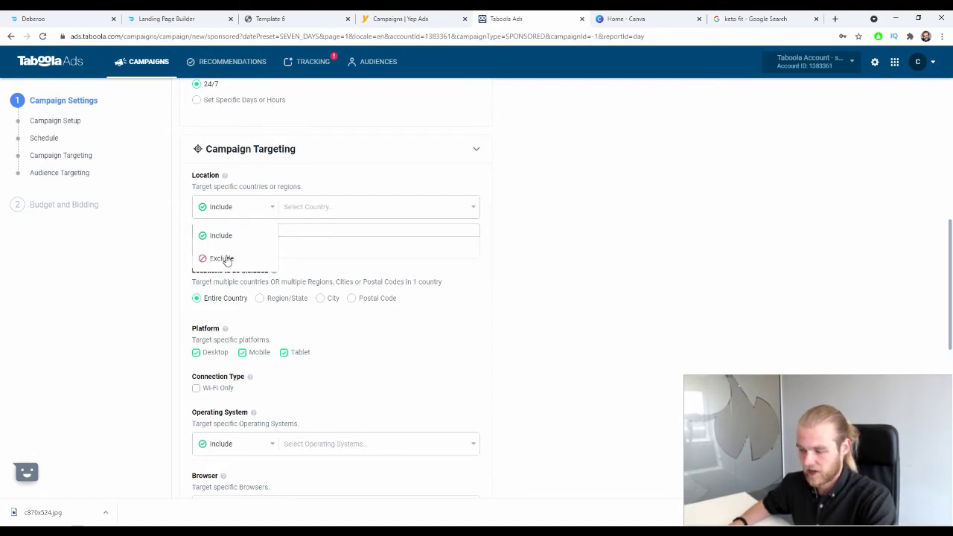
click(588, 227)
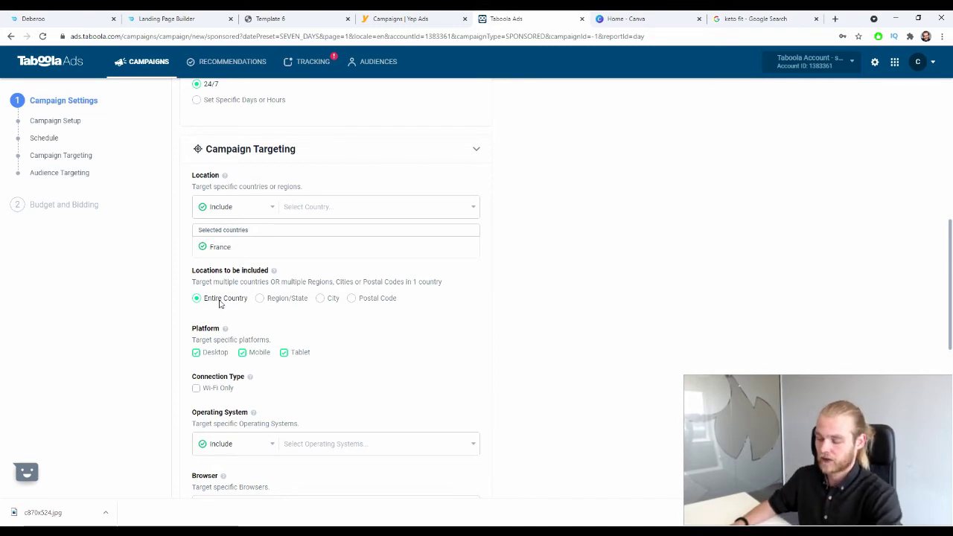
Try the Region/State, City and Postal Code options for the included locations, and return to Entire Country
click(282, 297)
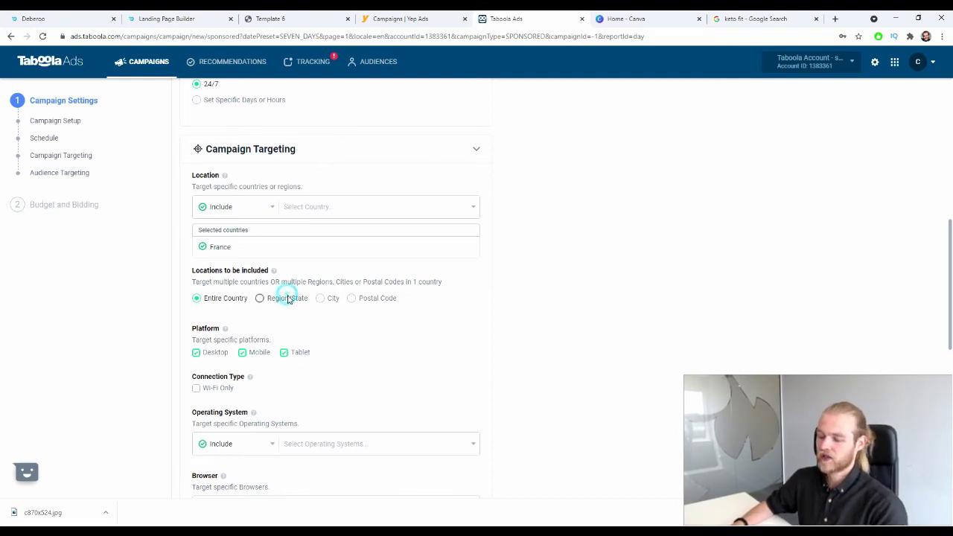
click(257, 322)
click(232, 376)
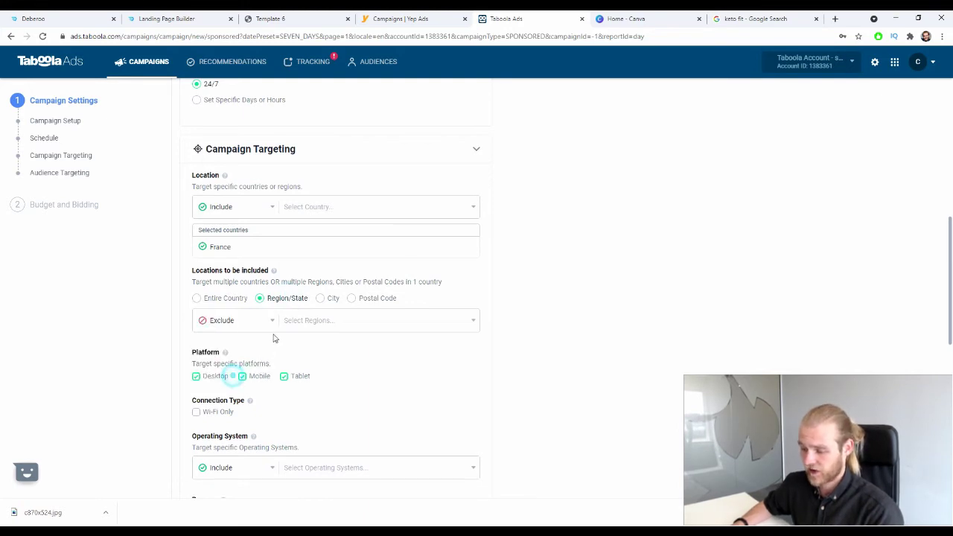
click(321, 298)
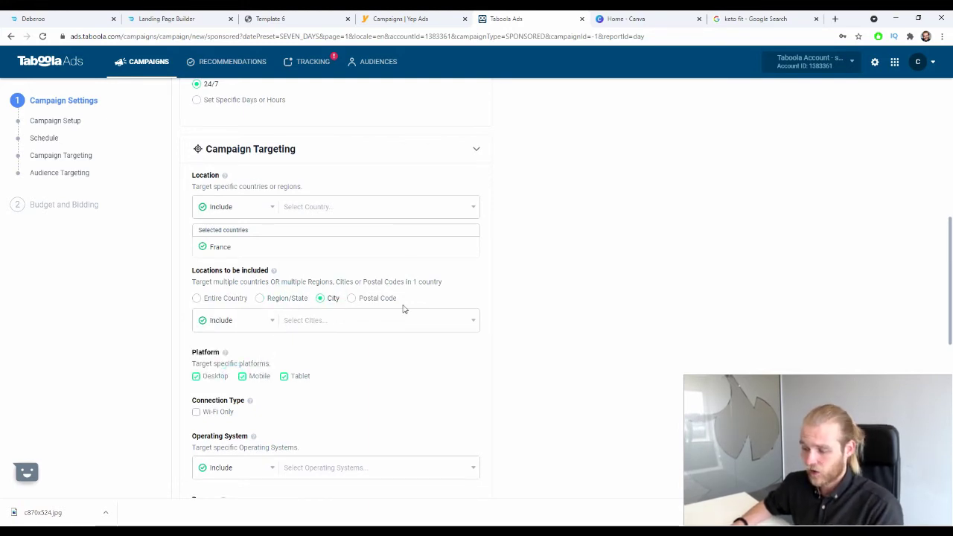
click(364, 299)
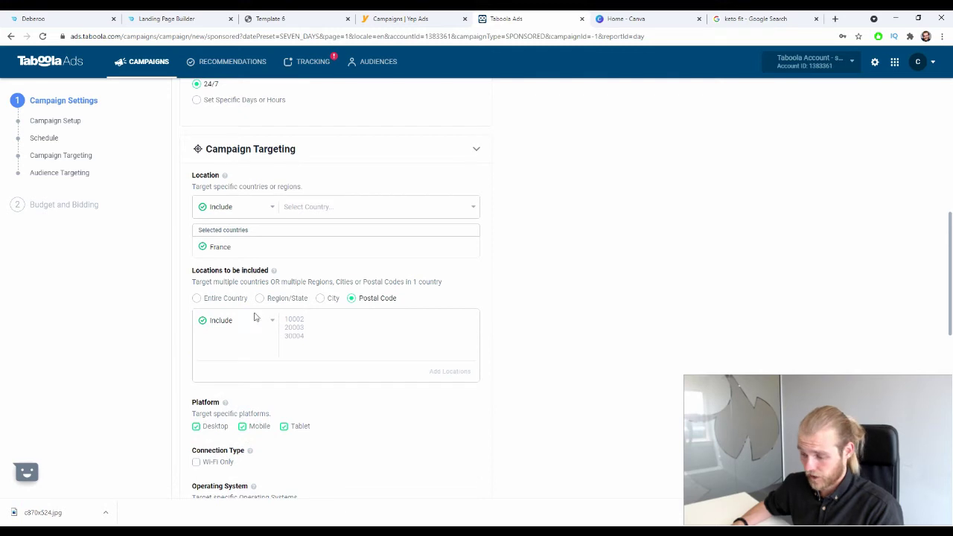
click(214, 299)
Limit the platform targeting to Desktop only, excluding Mobile and Tablet
scroll(510, 276, down, 2)
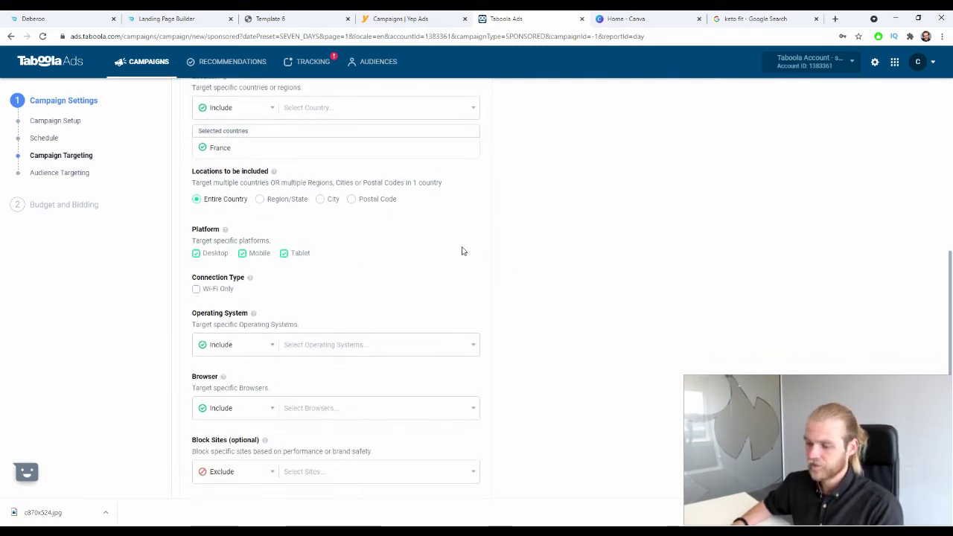
click(242, 253)
click(283, 253)
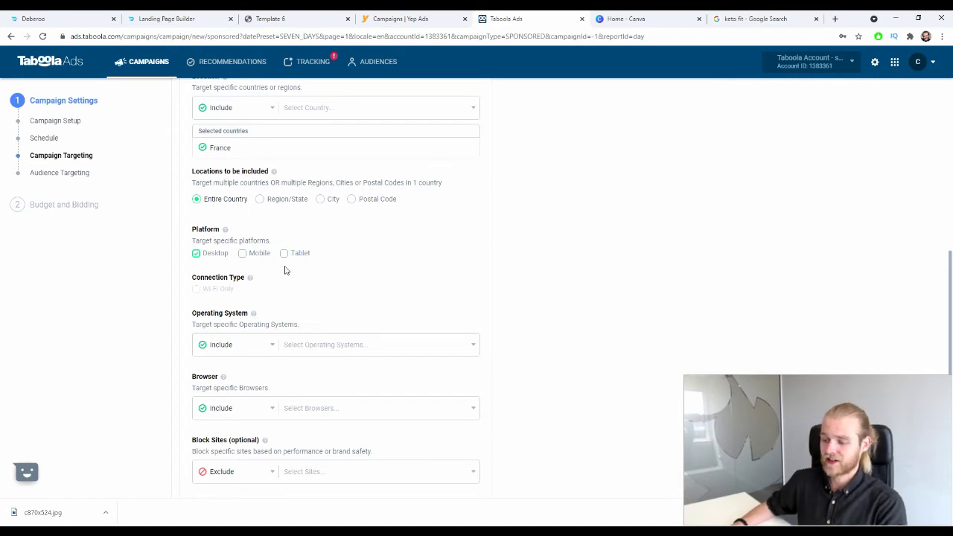
scroll(247, 260, down, 2)
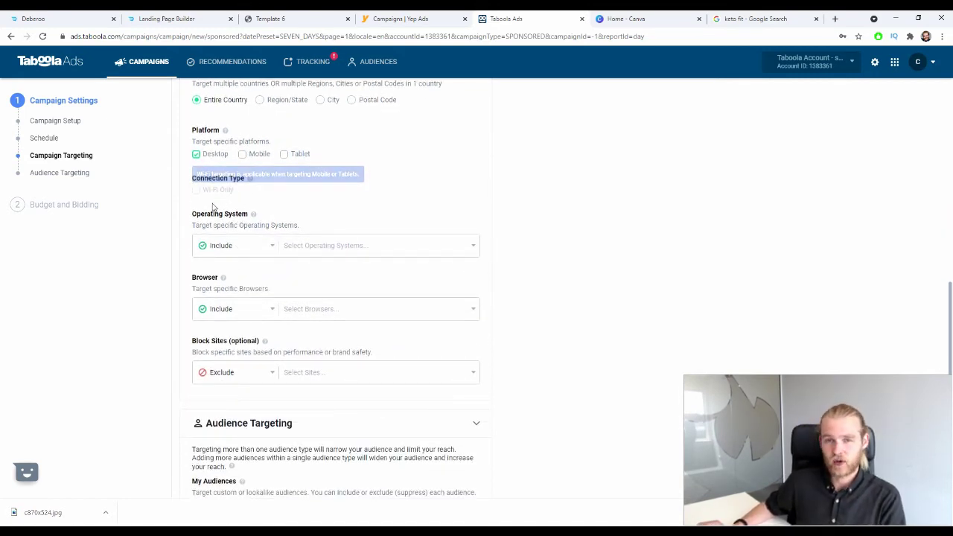
click(253, 154)
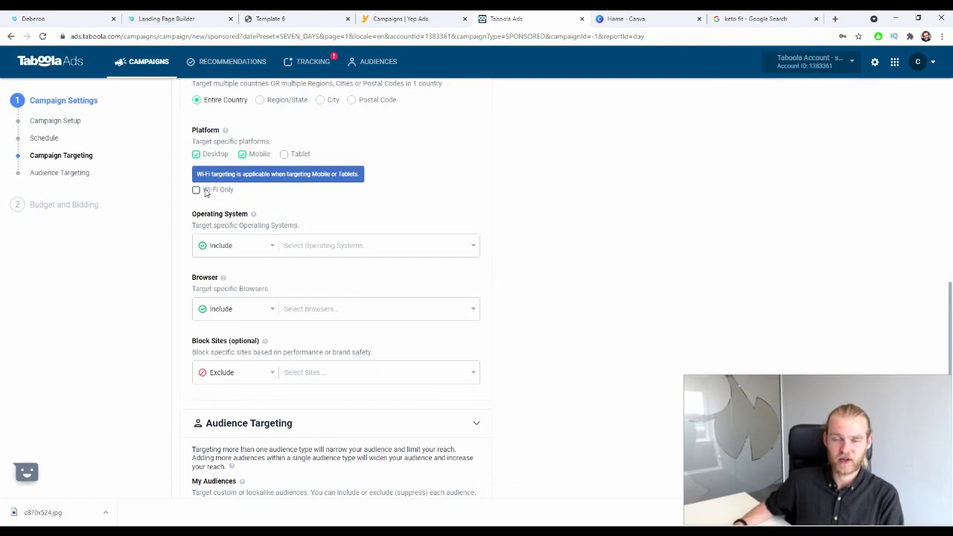
click(244, 155)
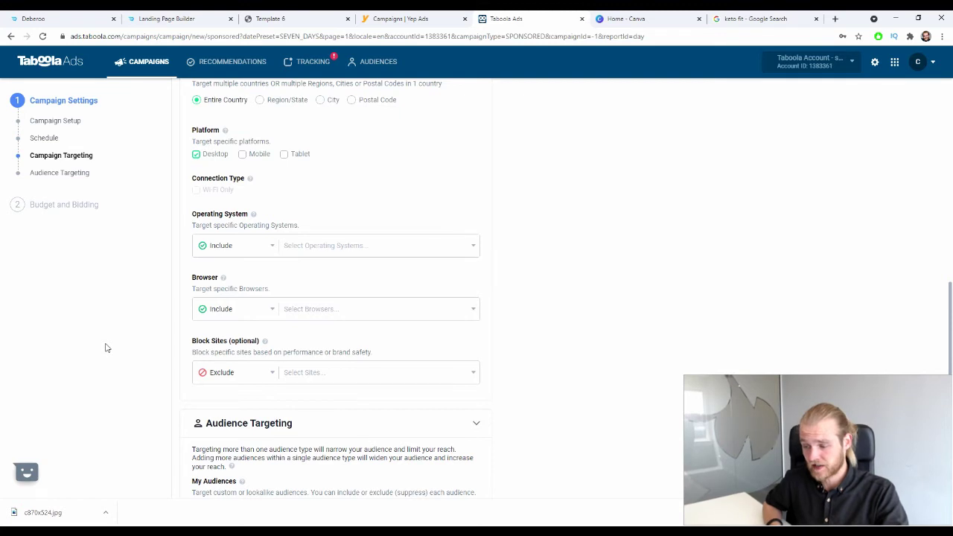
Examine the available operating system versions and browsers in the campaign targeting without selecting any
click(316, 247)
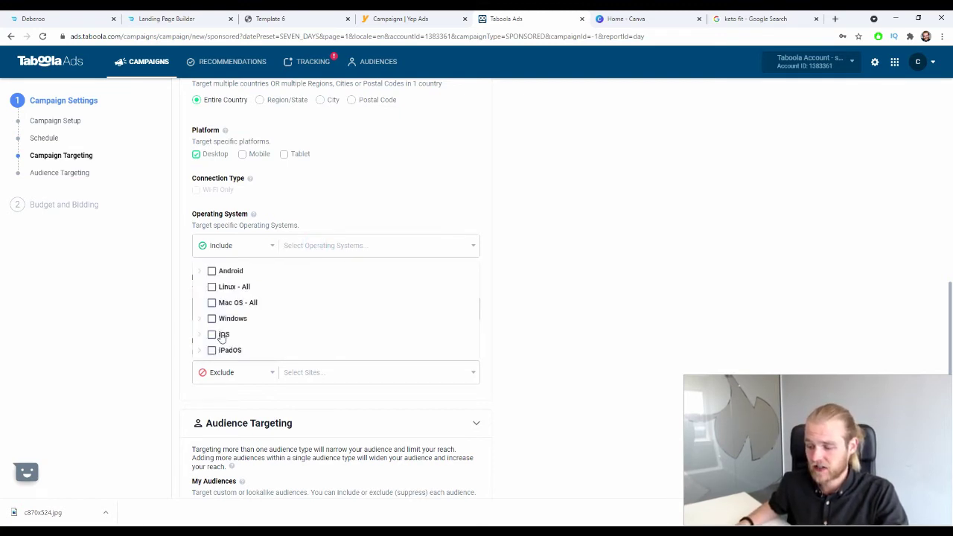
click(200, 273)
scroll(249, 328, down, 2)
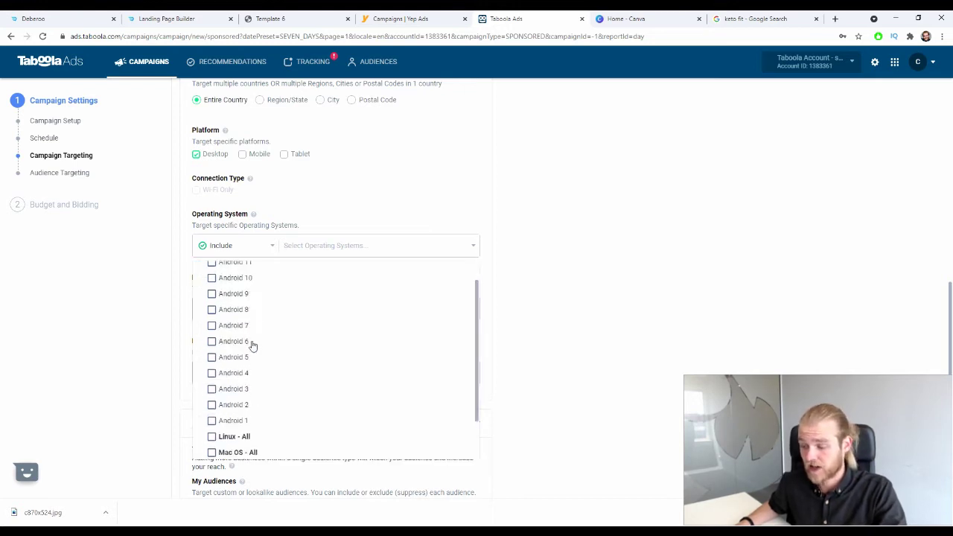
scroll(250, 320, up, 2)
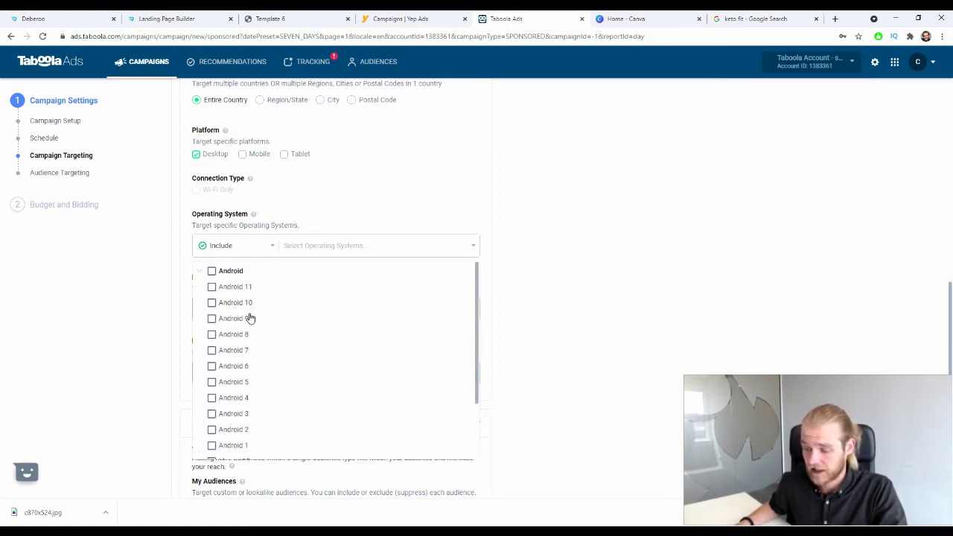
click(644, 257)
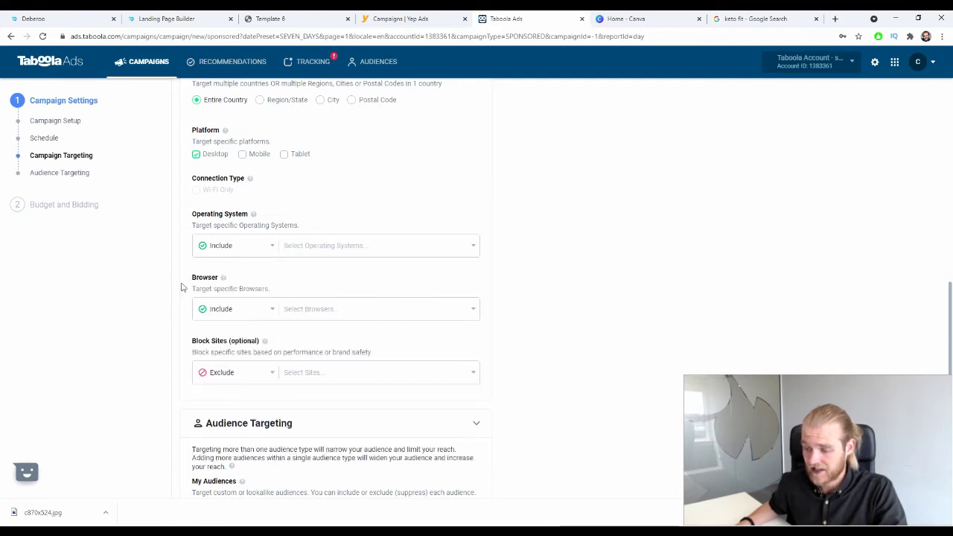
click(285, 306)
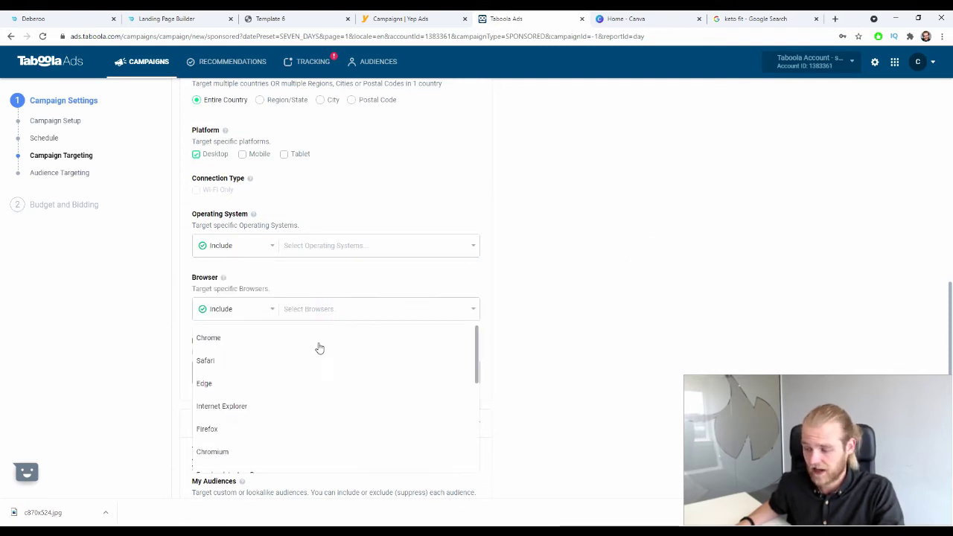
scroll(298, 358, down, 5)
scroll(290, 371, up, 5)
click(685, 309)
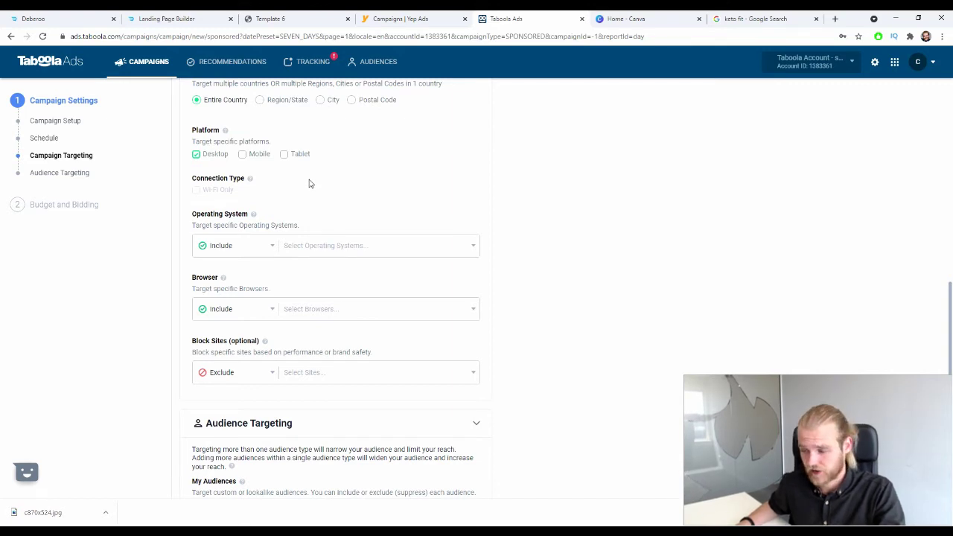
scroll(318, 186, down, 1)
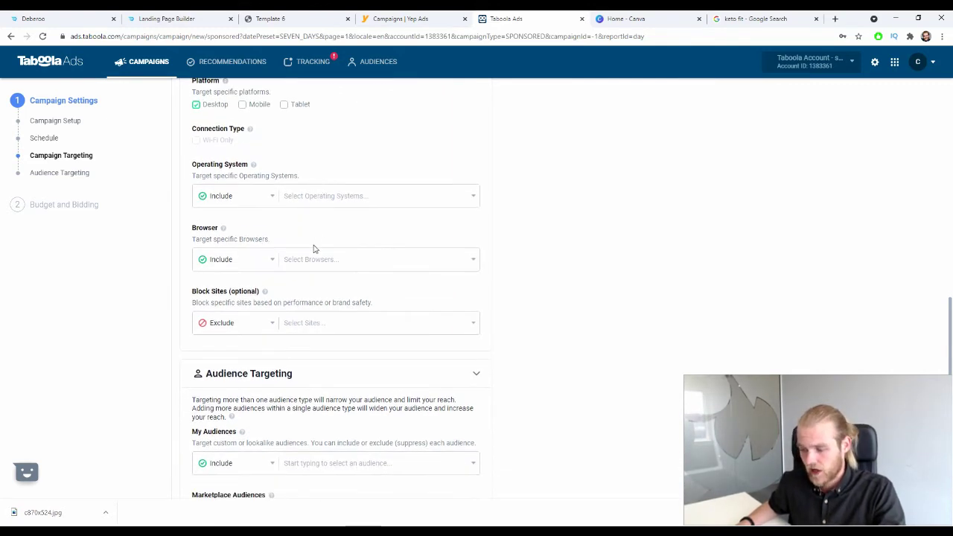
Examine the sites available for blocking in the campaign targeting without selecting any
click(306, 322)
scroll(336, 428, down, 5)
scroll(337, 417, down, 10)
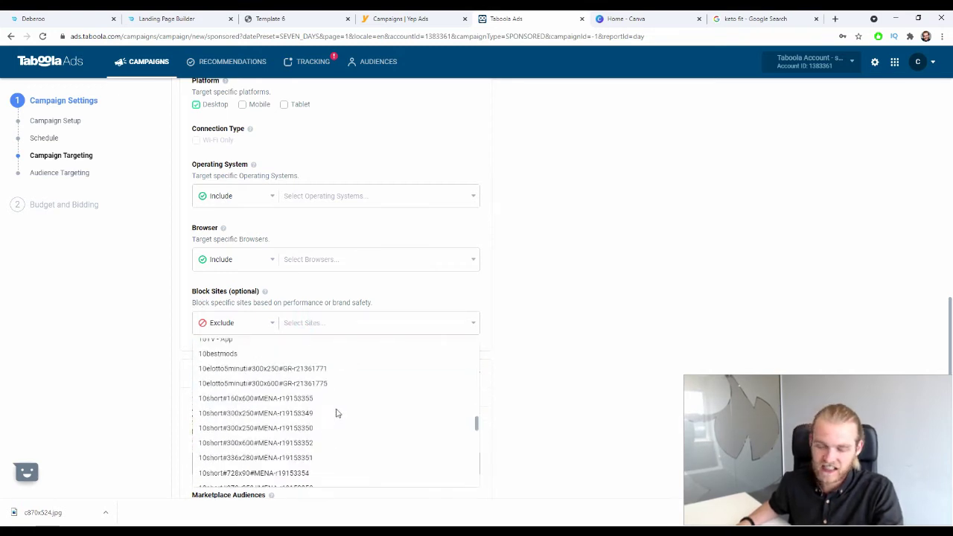
scroll(339, 407, down, 5)
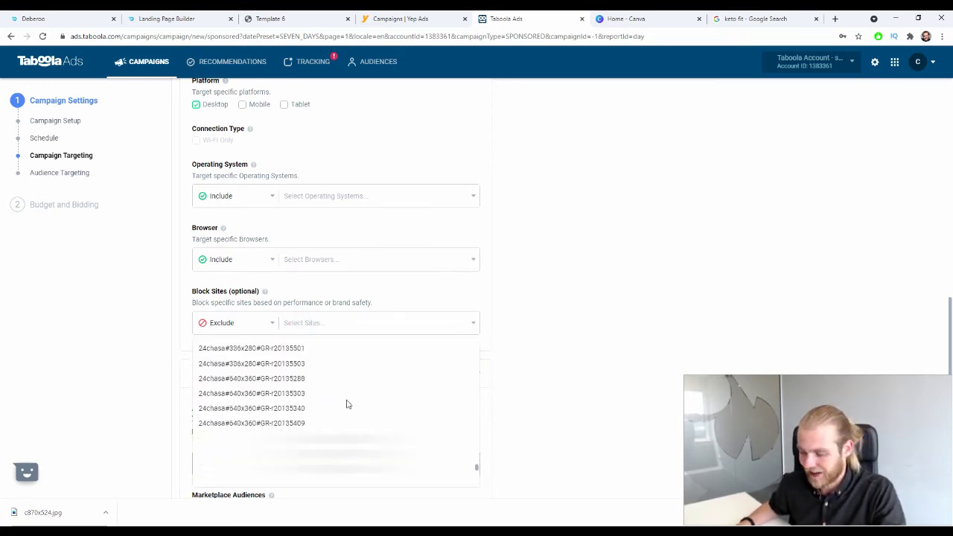
click(588, 392)
Examine the available custom audiences and the contextual categories in the audience targeting without selecting any
scroll(571, 396, down, 2)
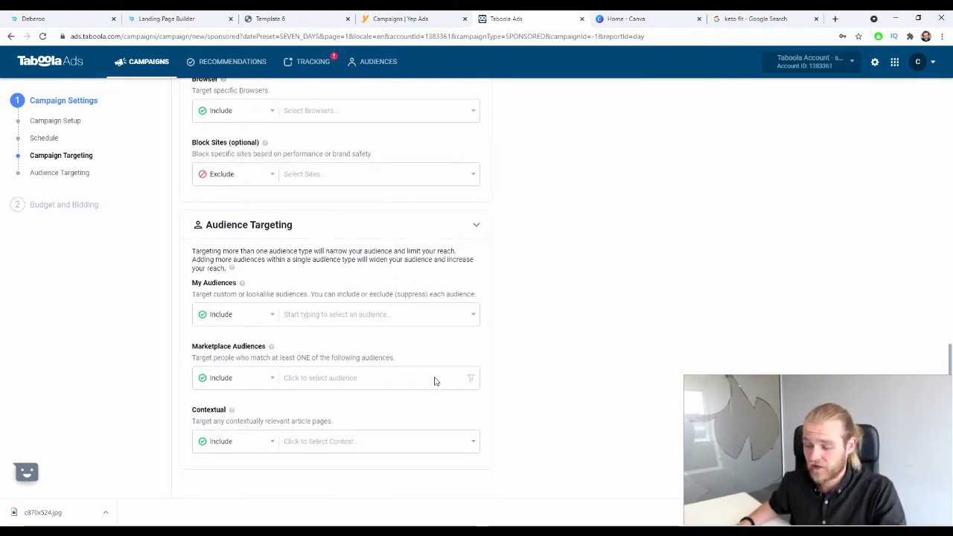
click(326, 315)
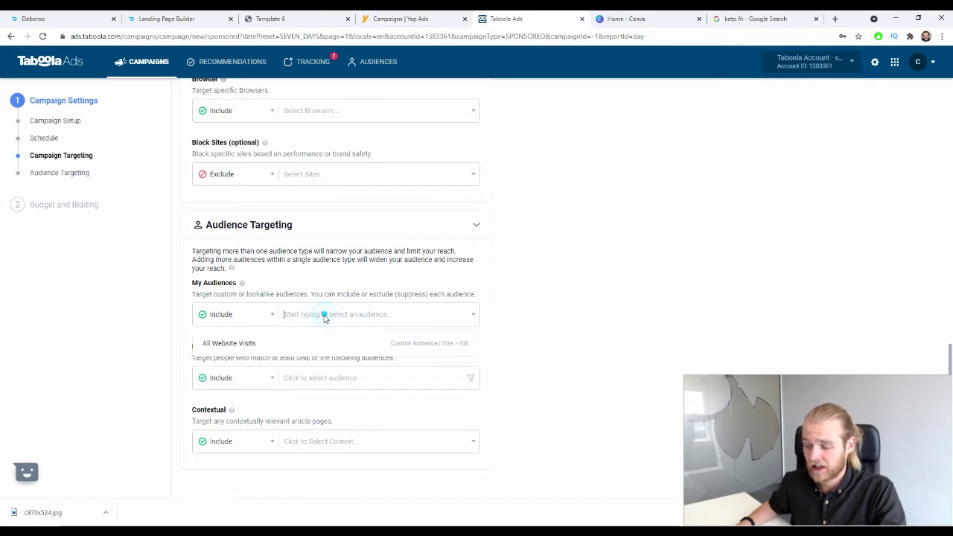
click(750, 300)
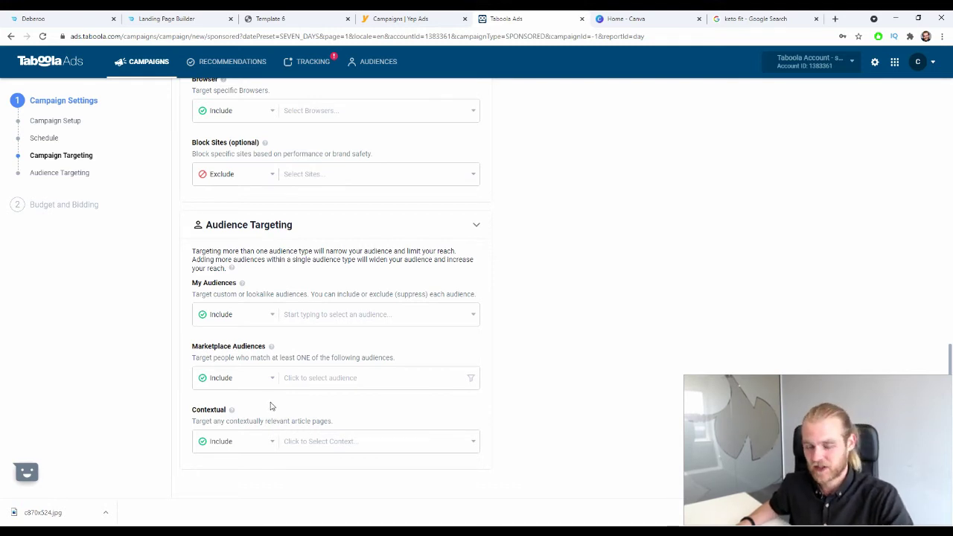
click(291, 441)
scroll(291, 421, down, 3)
scroll(293, 422, down, 2)
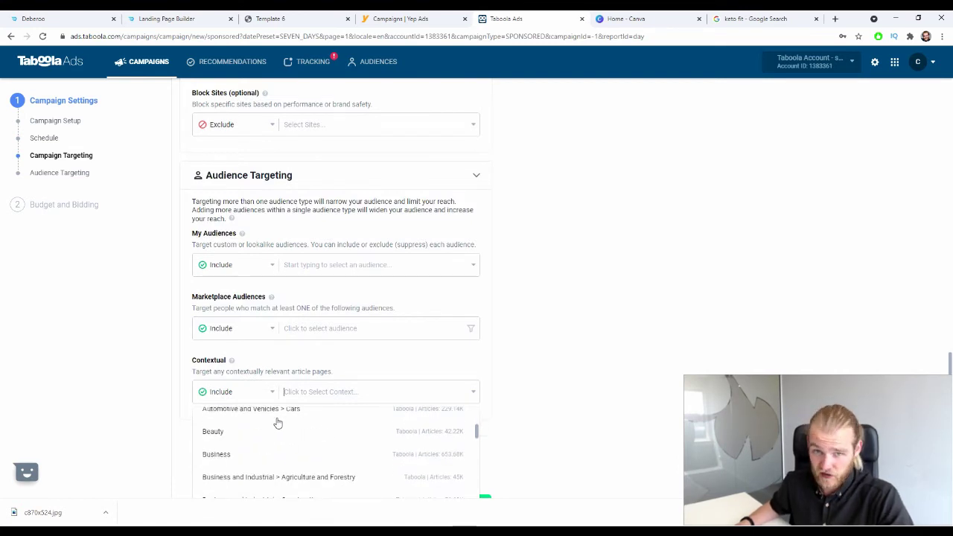
Switch the contextual targeting to Exclude, and try adding the Beauty category before clearing it again
click(223, 391)
click(224, 442)
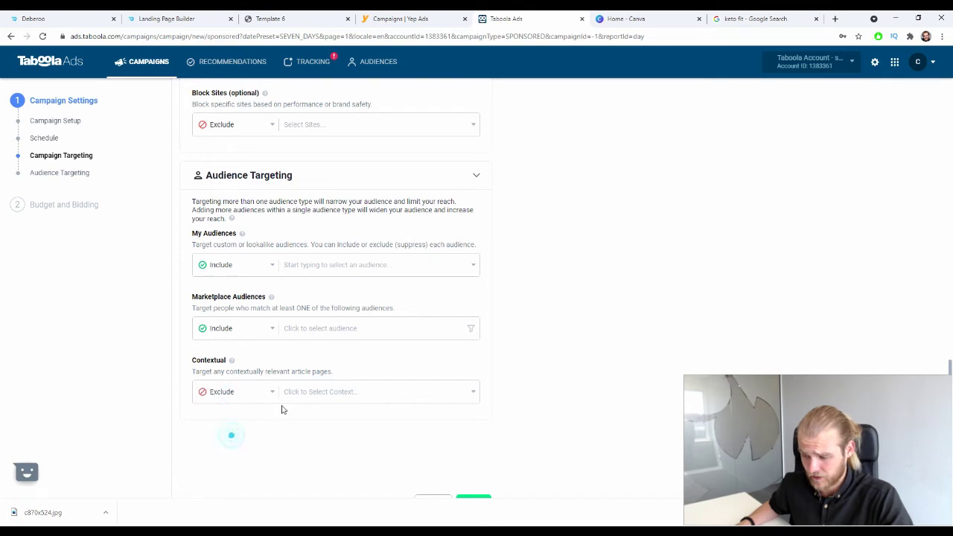
click(304, 393)
scroll(233, 455, down, 3)
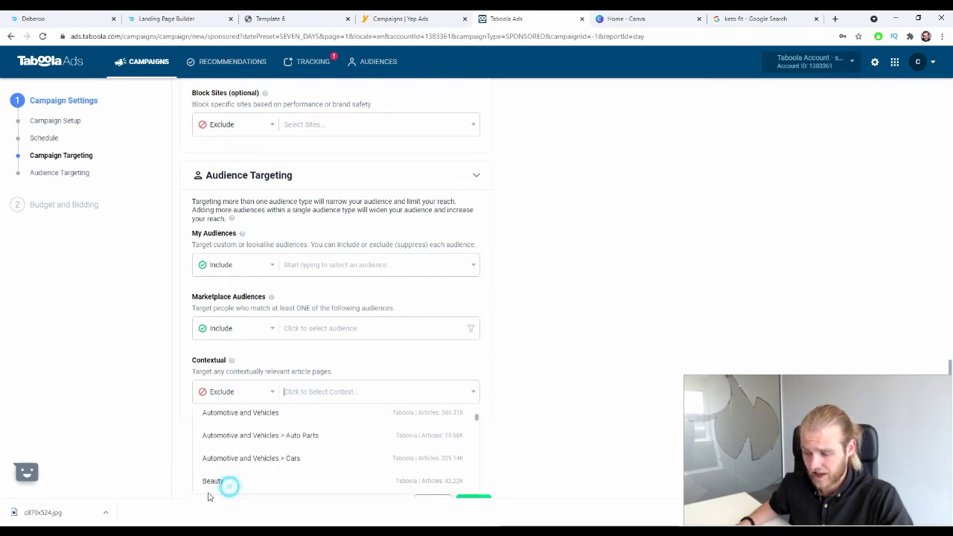
click(225, 486)
click(469, 431)
click(560, 402)
Continue to the campaign's budget and bidding settings and set a daily budget of 300 EUR
scroll(560, 403, down, 1)
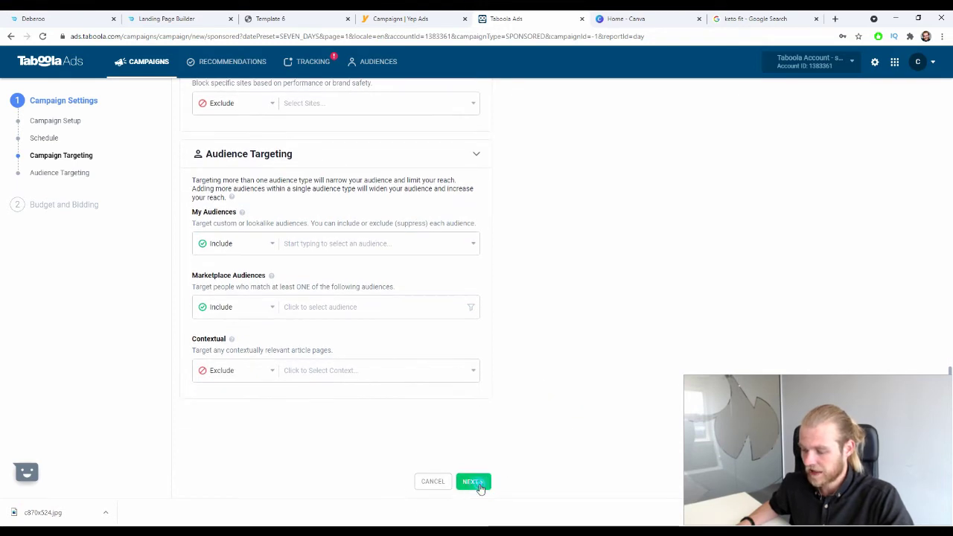
click(481, 484)
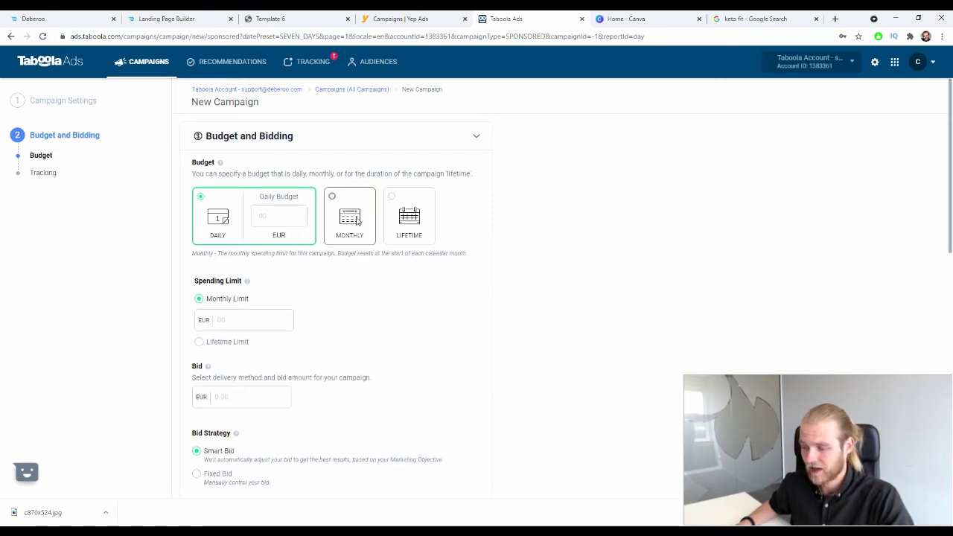
click(278, 216)
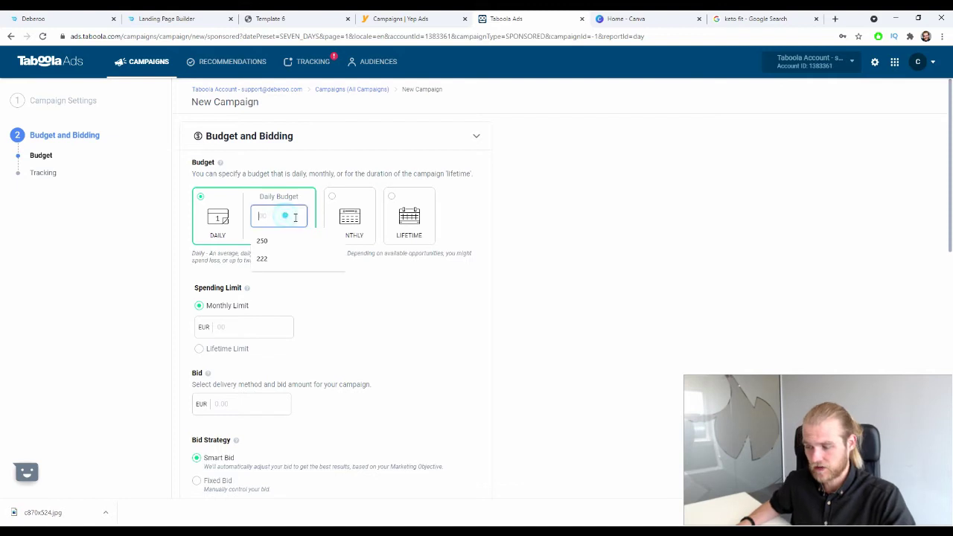
text(300)
click(536, 308)
scroll(476, 276, down, 1)
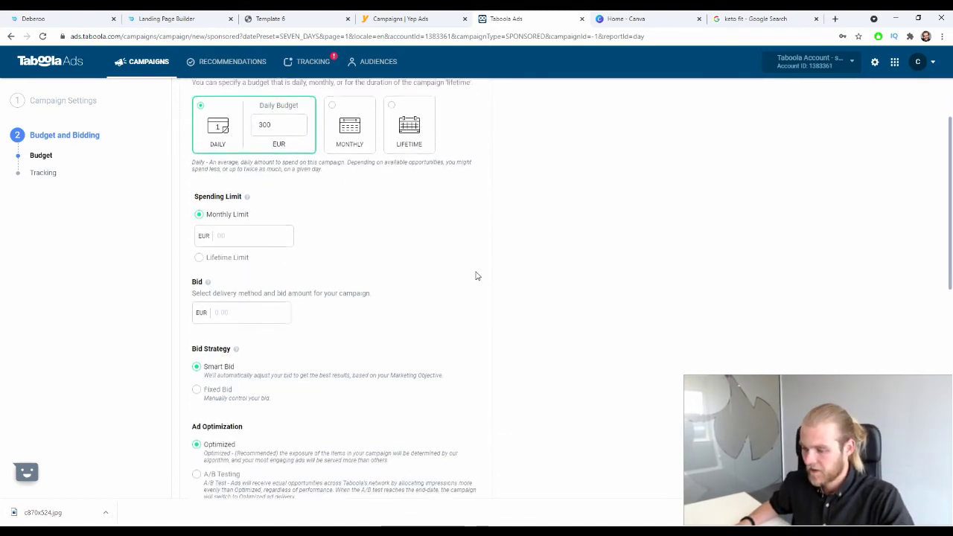
Switch the spending limit to Lifetime Limit and set it to 10000 EUR
drag(195, 188, 243, 190)
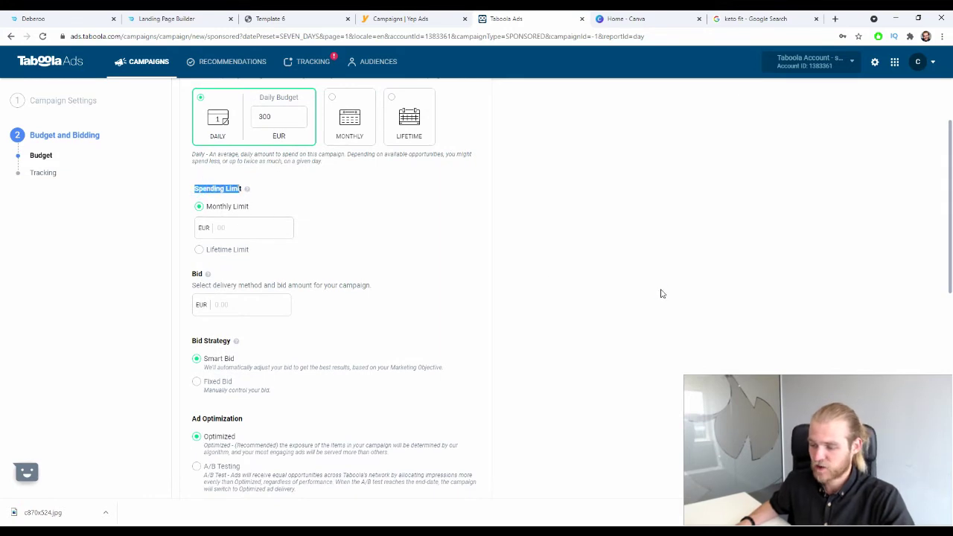
click(243, 227)
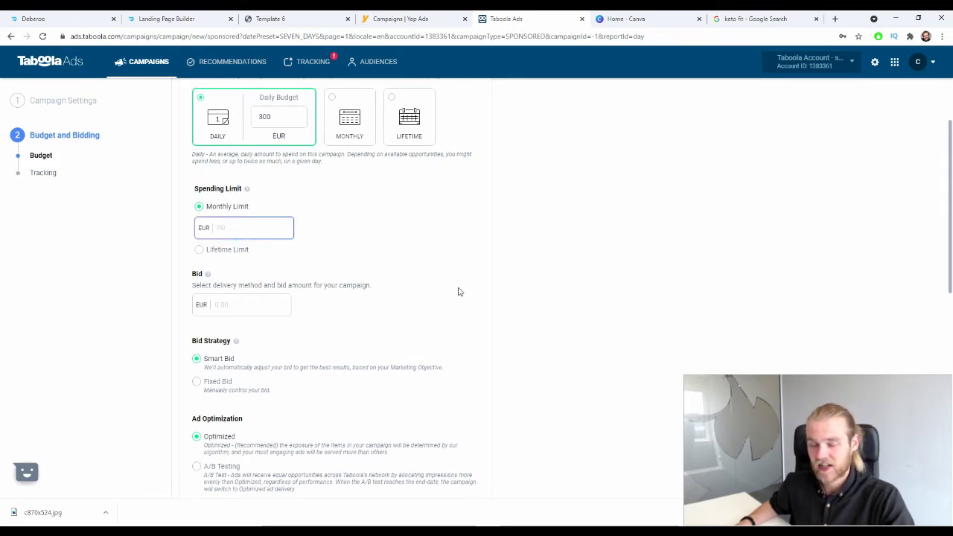
click(202, 250)
click(210, 259)
click(414, 248)
click(223, 243)
click(319, 229)
scroll(319, 229, down, 1)
click(269, 196)
text(10000)
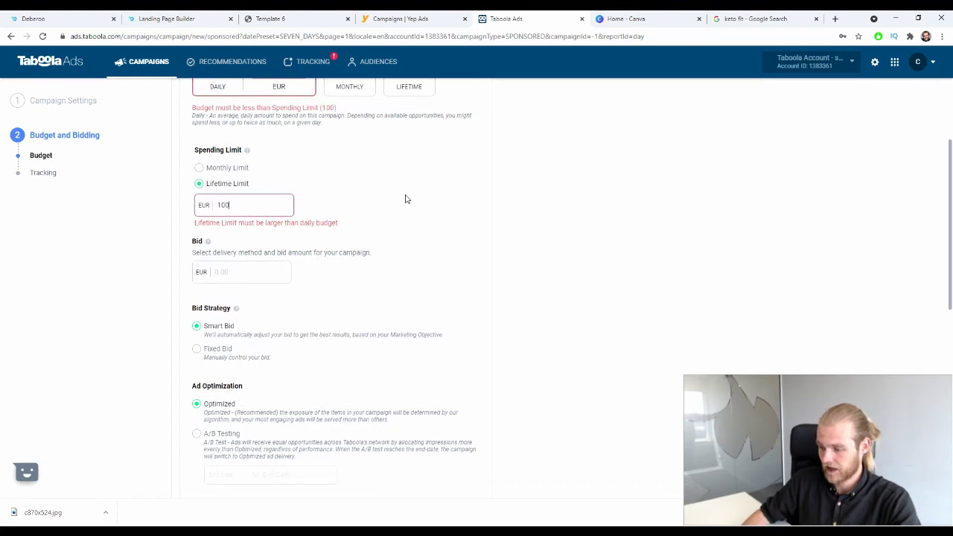
click(413, 258)
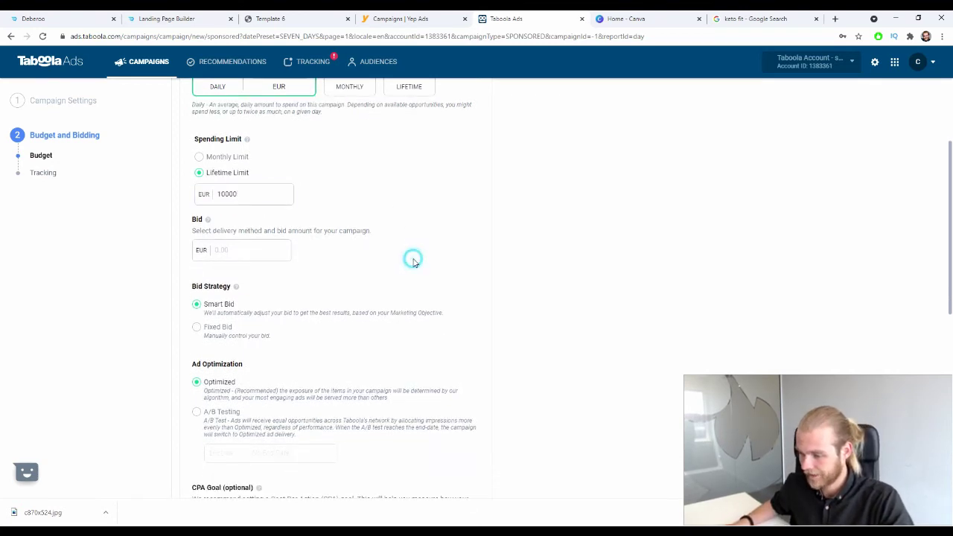
Try a bid of 1.01 EUR, and settle the campaign's bid at 0.5 EUR
click(231, 249)
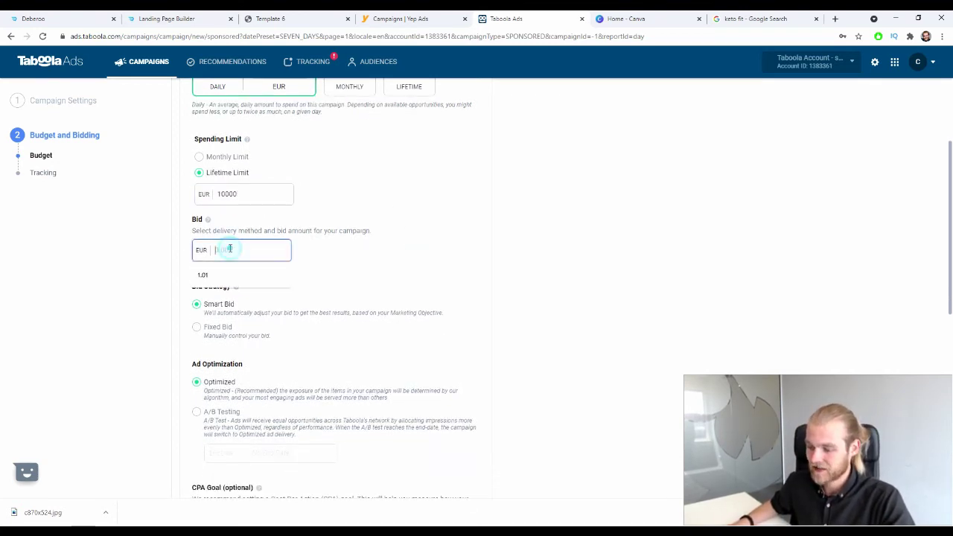
click(265, 225)
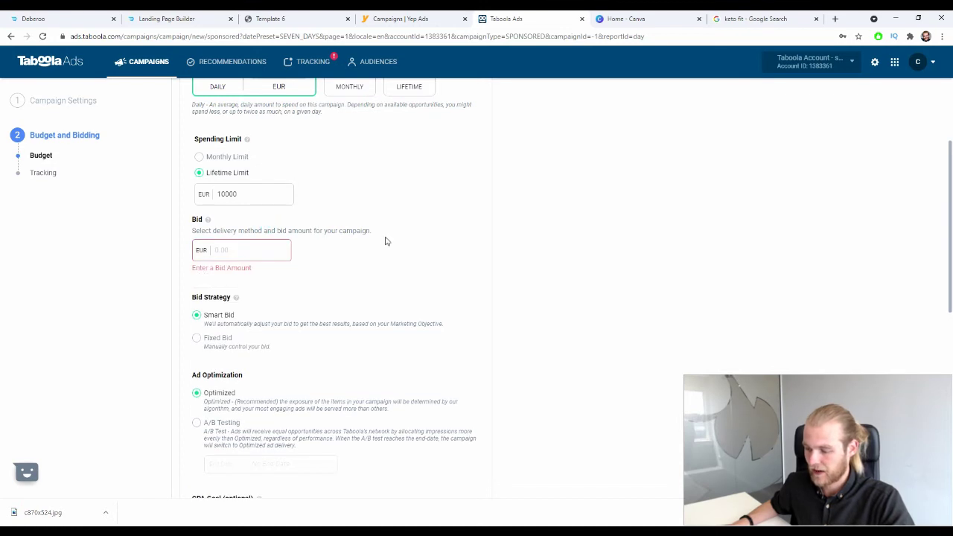
click(227, 274)
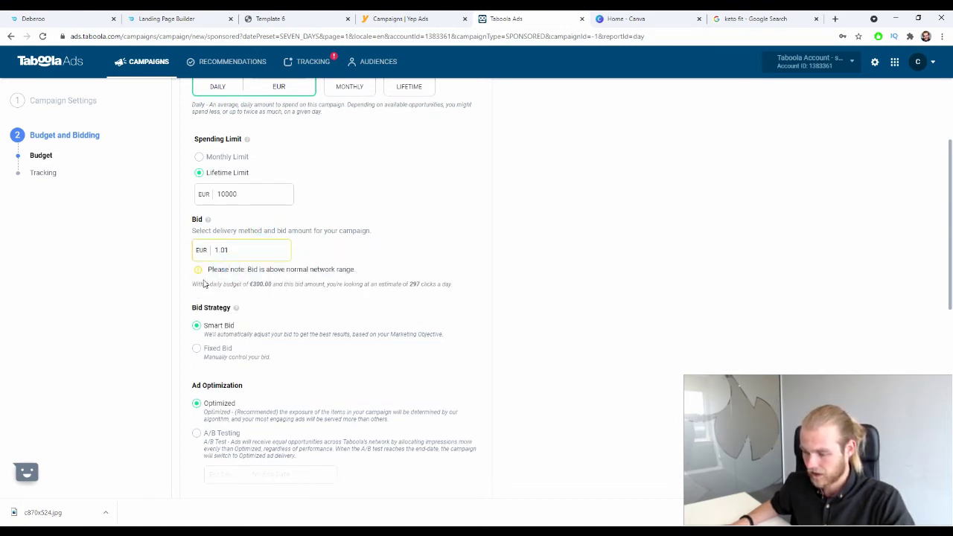
double_click(246, 251)
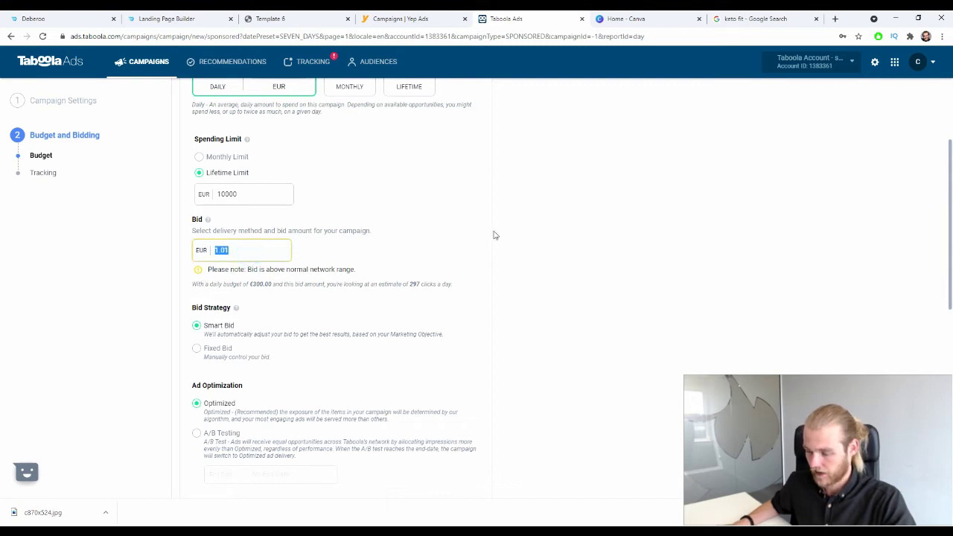
text(0.5)
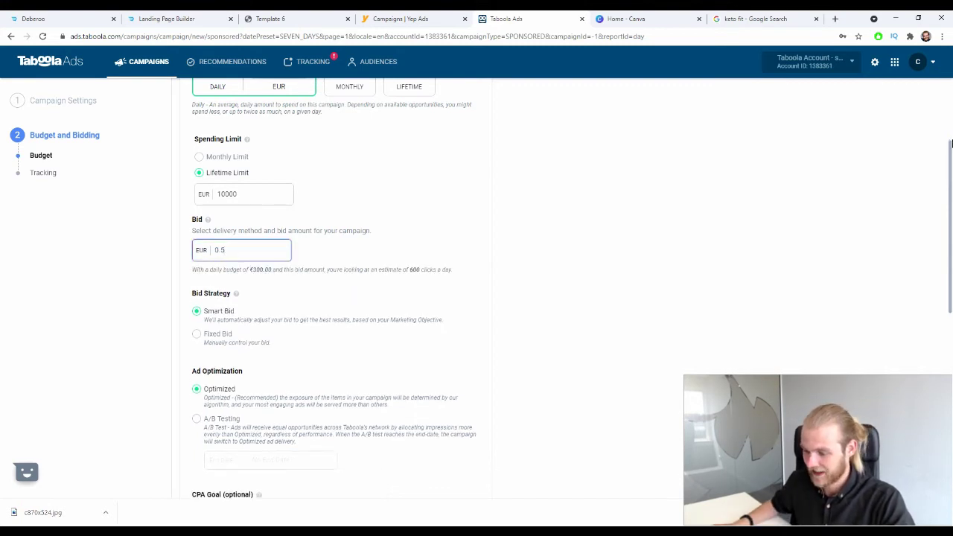
scroll(947, 213, up, 1)
click(566, 288)
Compare the Smart Bid and Fixed Bid strategies, and set the campaign to Fixed Bid
scroll(595, 294, down, 3)
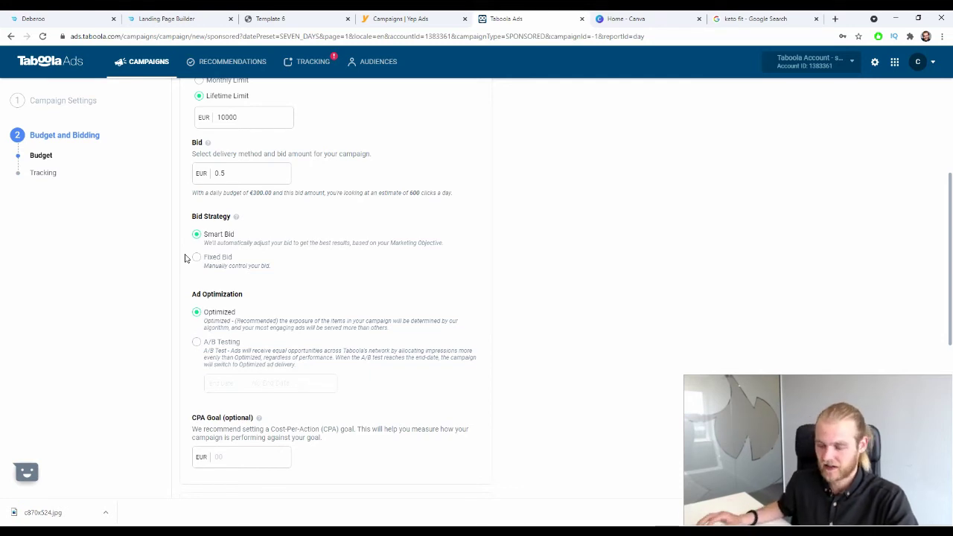
click(216, 260)
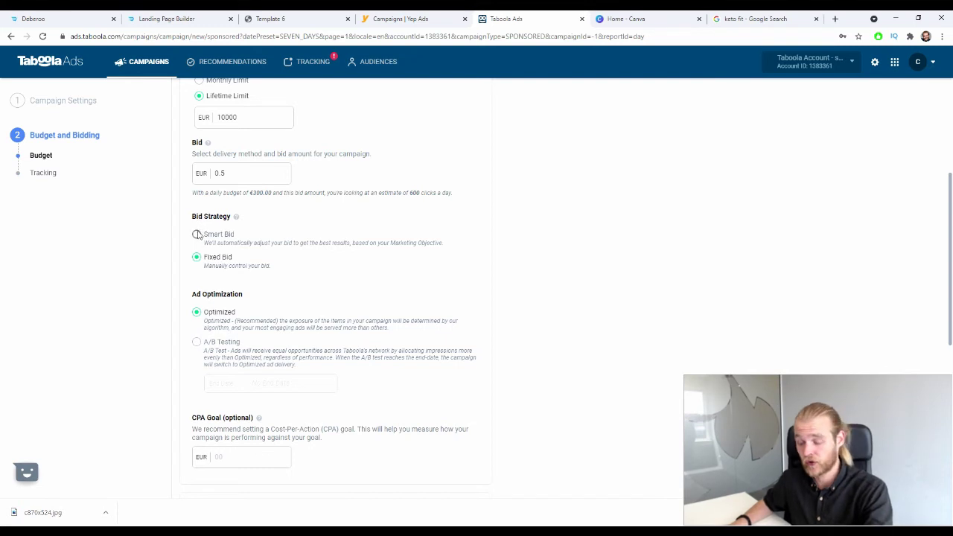
click(222, 241)
click(229, 266)
click(224, 237)
click(227, 258)
click(223, 240)
click(221, 260)
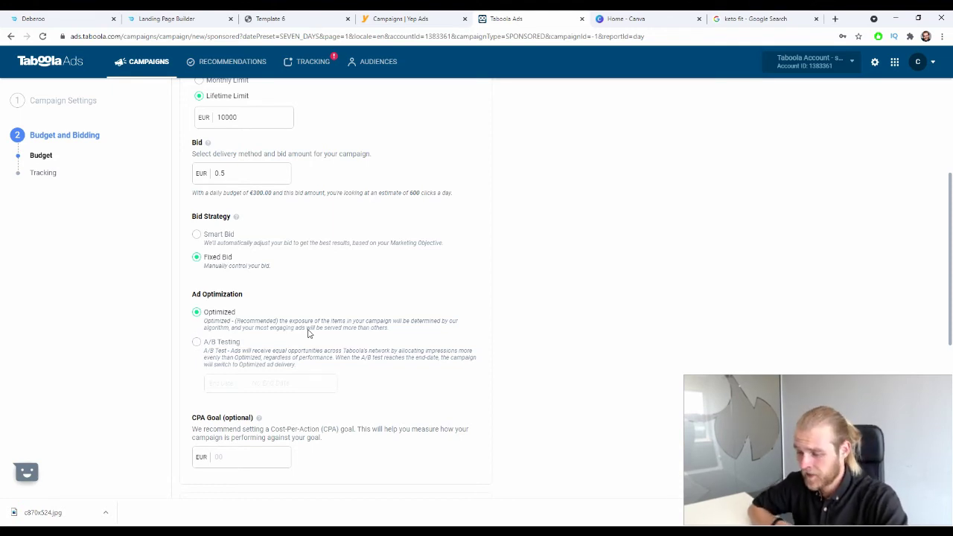
Set the ad optimization to A/B Testing with 28 June 2021 as the end date
click(297, 350)
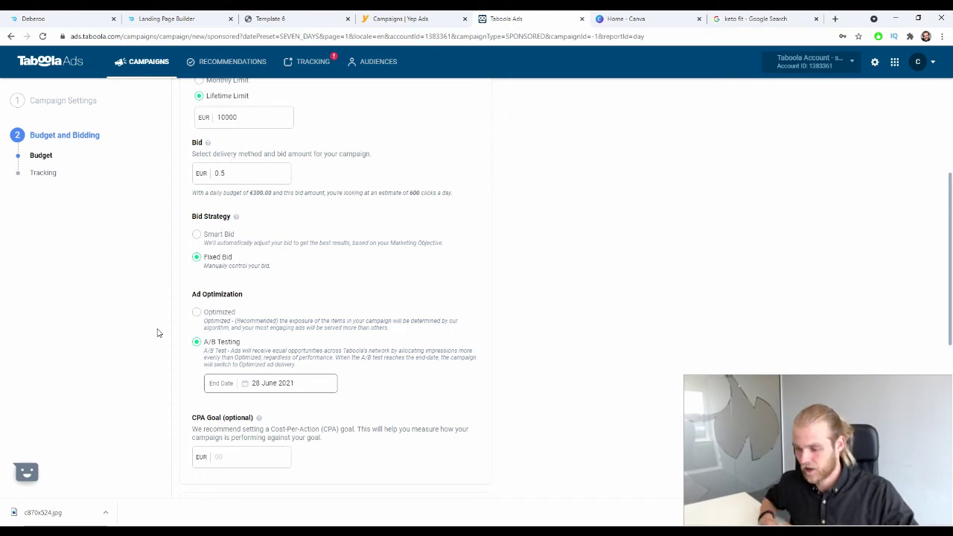
click(313, 381)
scroll(111, 312, down, 2)
click(111, 312)
Try to create the campaign and proceed to adding ads, leaving the CPA goal and comments empty and the tracking code as it is
scroll(191, 253, down, 2)
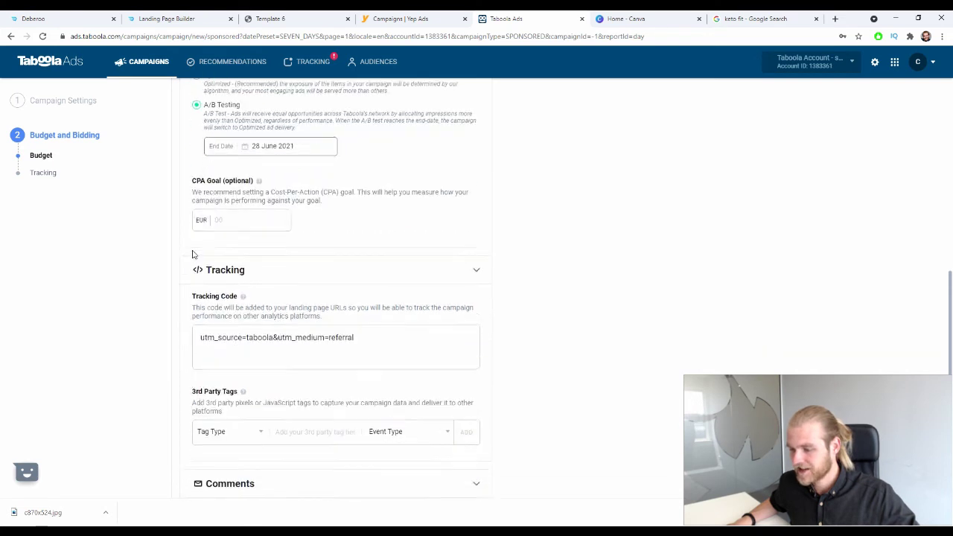
scroll(224, 177, down, 1)
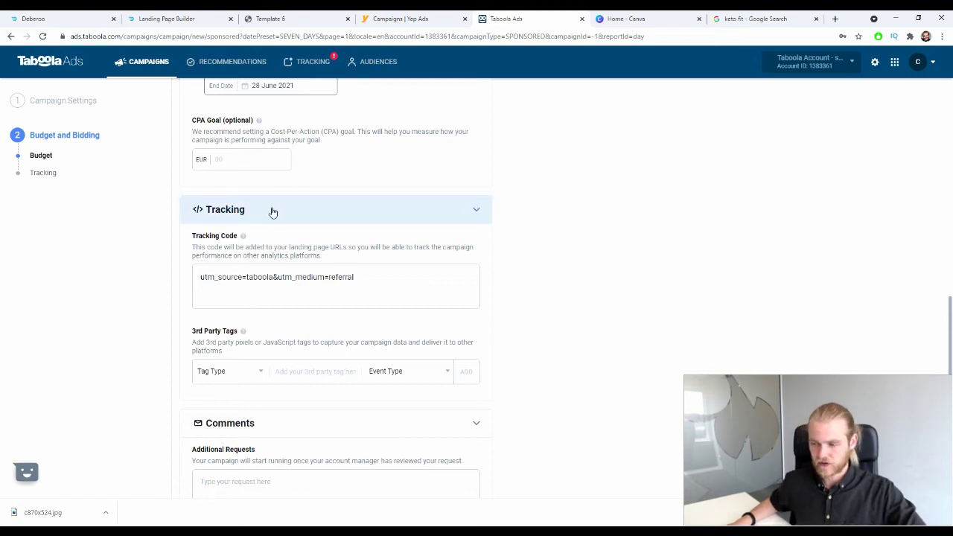
scroll(279, 188, down, 1)
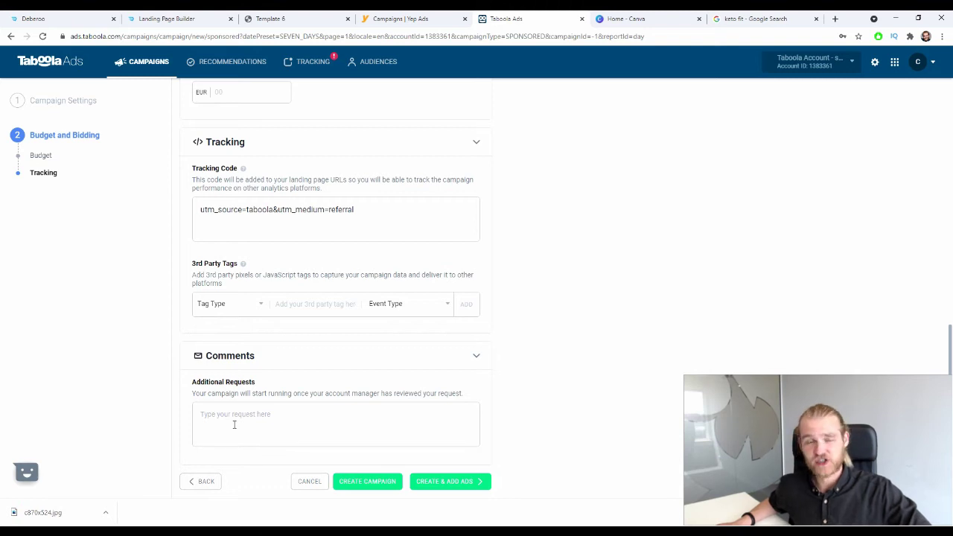
click(466, 488)
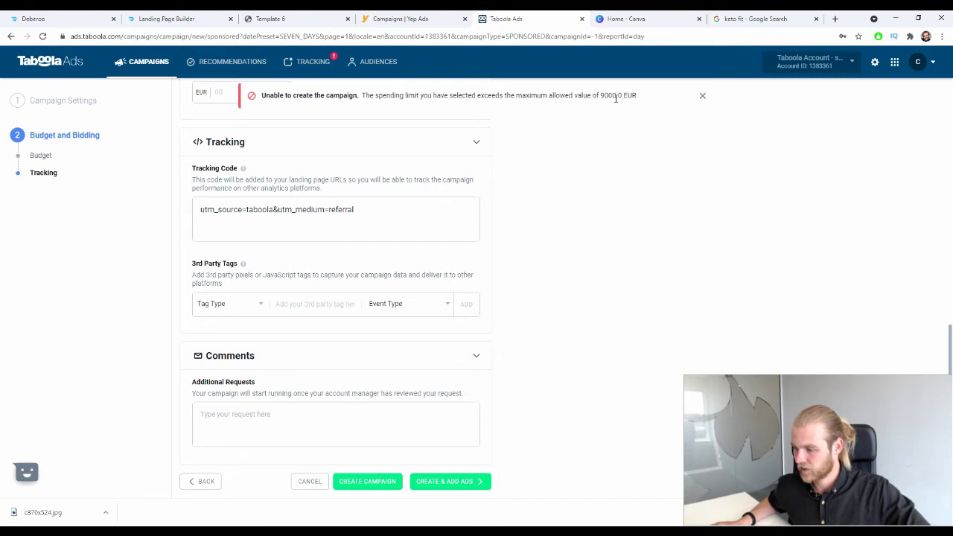
Lower the lifetime spending limit to 8000 EUR and create the campaign, proceeding to adding ads
scroll(561, 255, up, 10)
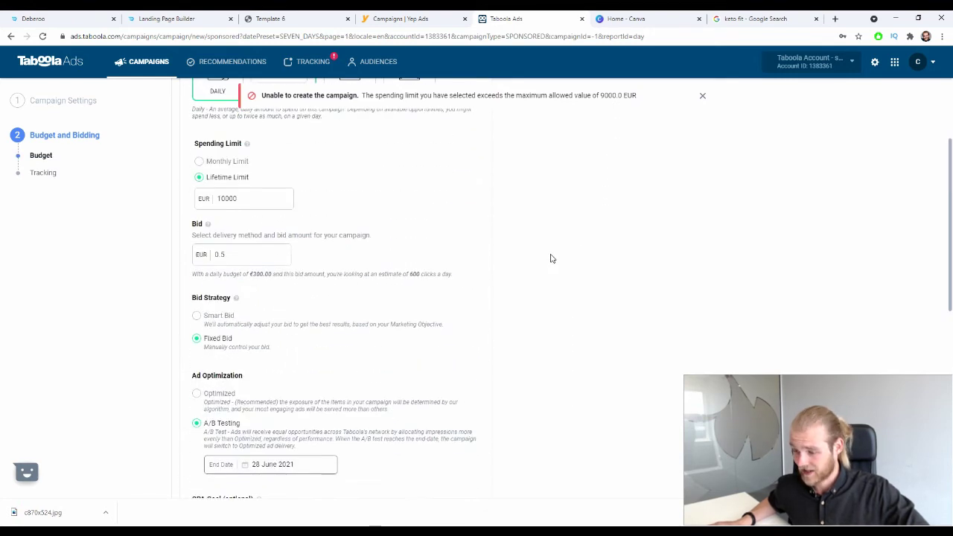
click(249, 285)
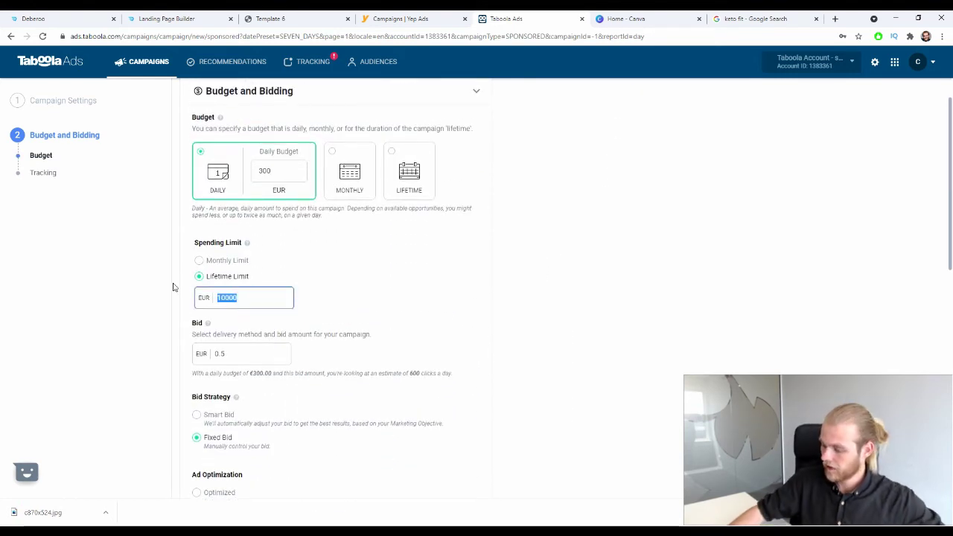
text(8000)
click(759, 355)
scroll(685, 295, down, 10)
click(451, 482)
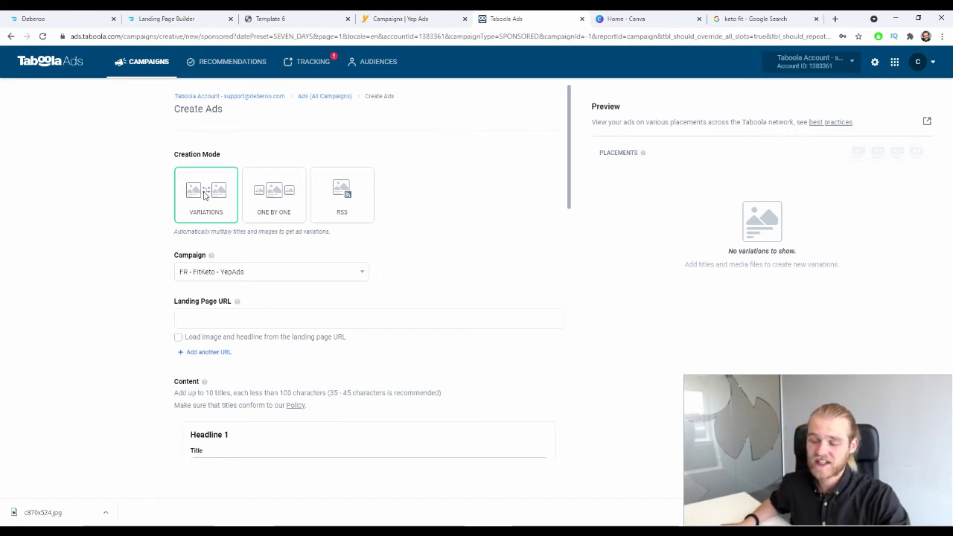
Compare the One by One and Variations creation modes, choose Variations, and paste the copied adville-geopions.icu tracking link as the landing page URL
click(272, 192)
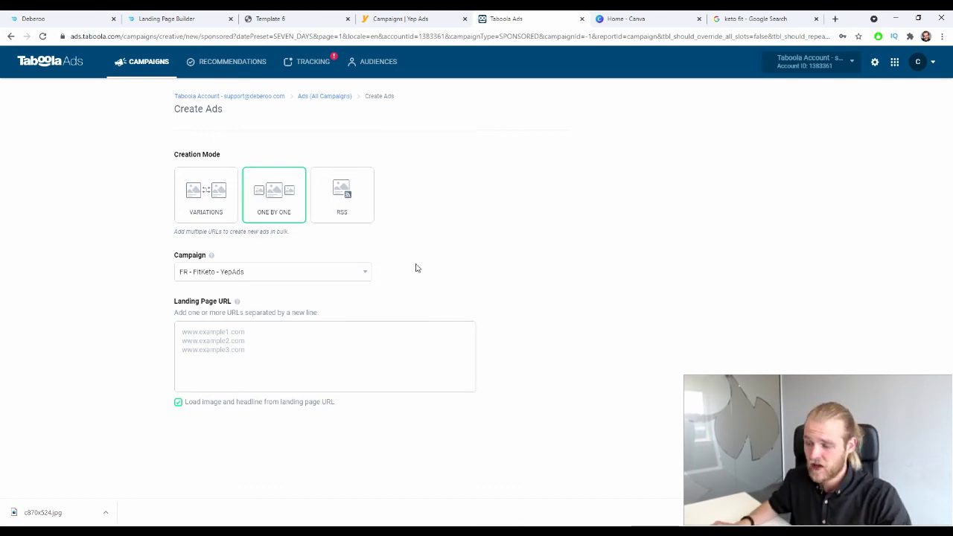
click(197, 189)
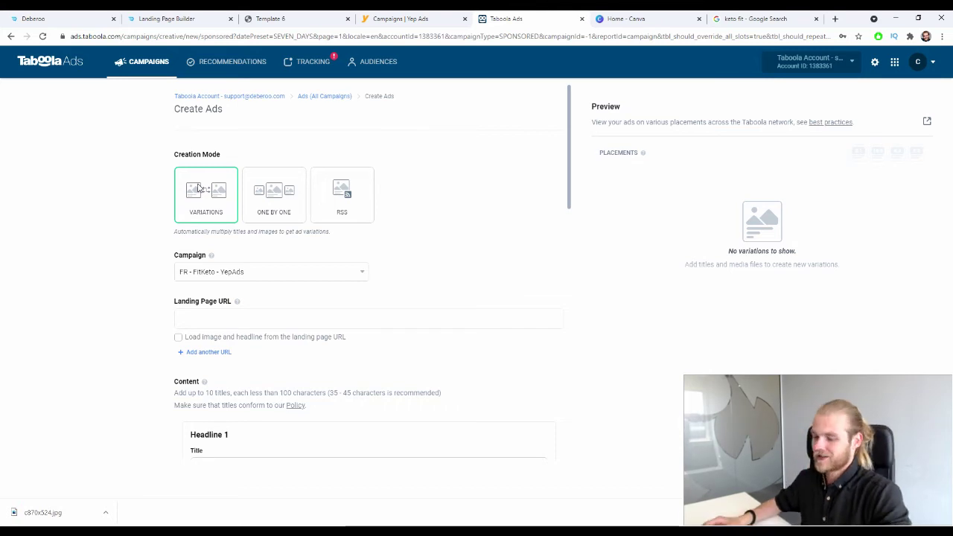
click(330, 304)
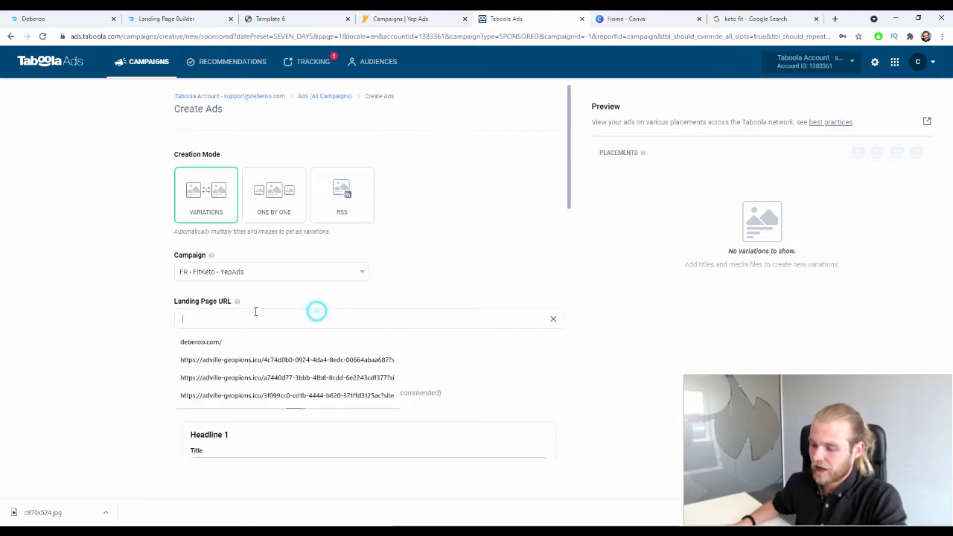
click(92, 288)
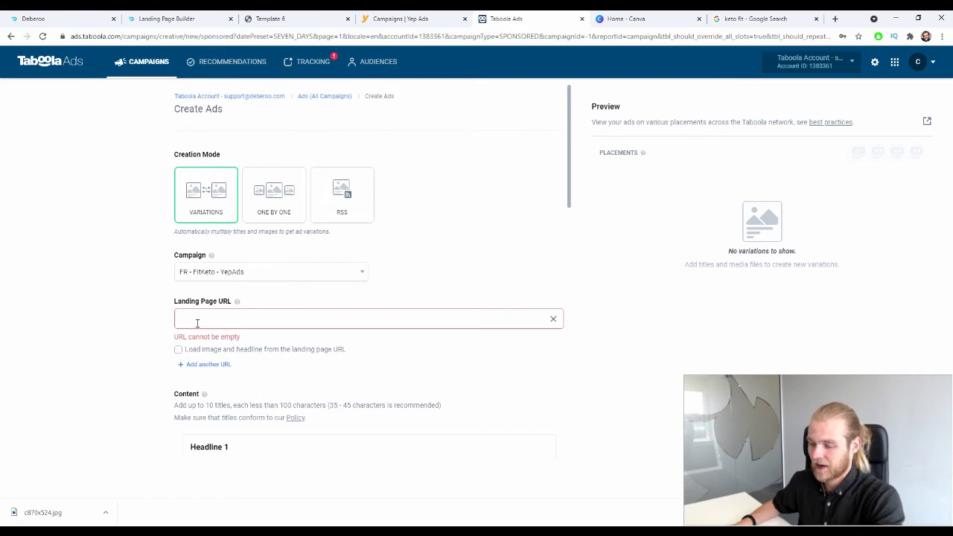
key(ctrl+v)
click(101, 328)
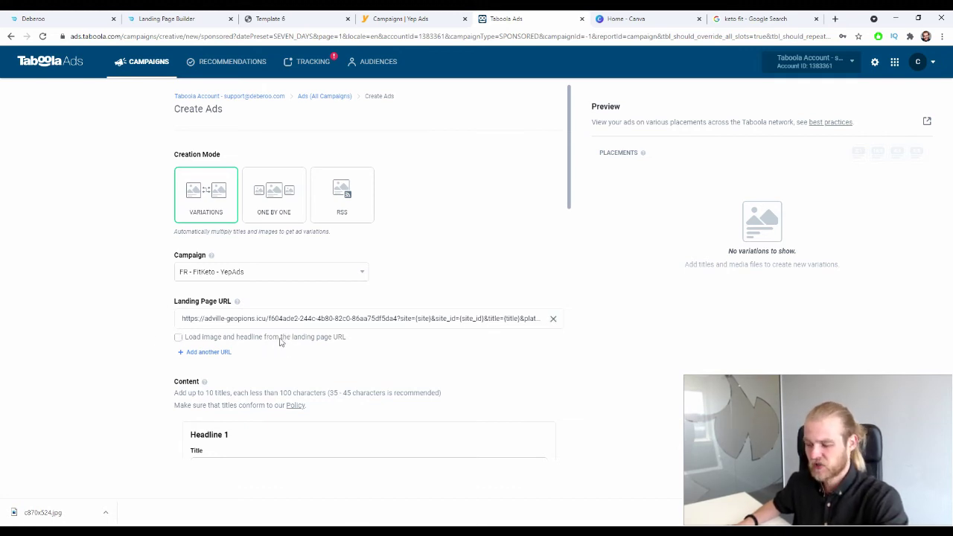
Set the Headline 1 title to "[SHOCKING] This 5-Second Life Hack Melts Body Fat While You Are Sleeping (No Diet Needed)"
scroll(279, 336, down, 2)
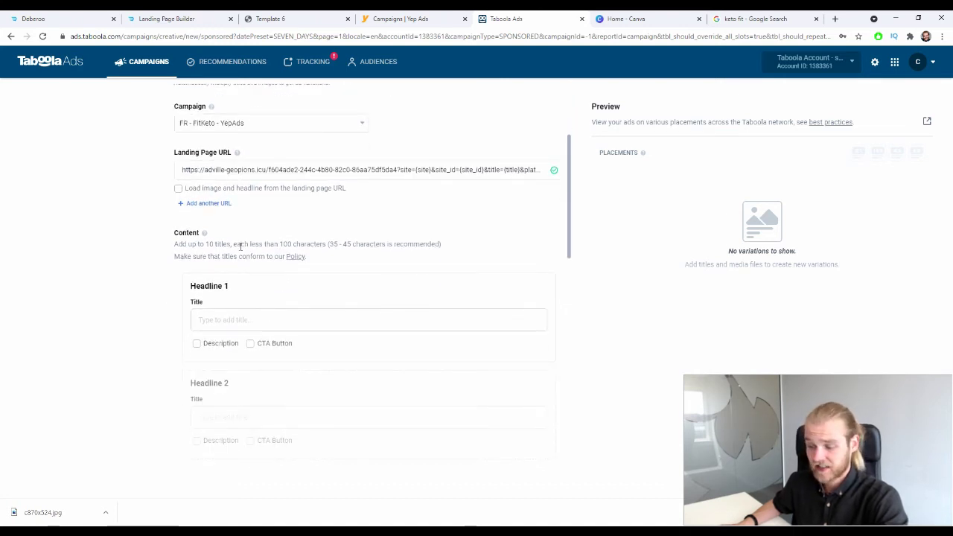
scroll(235, 249, down, 2)
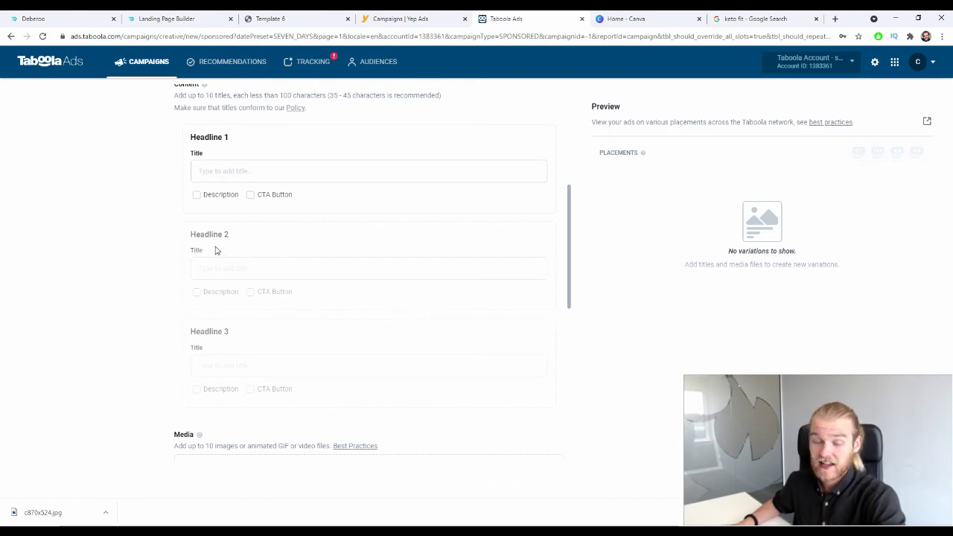
scroll(219, 250, up, 1)
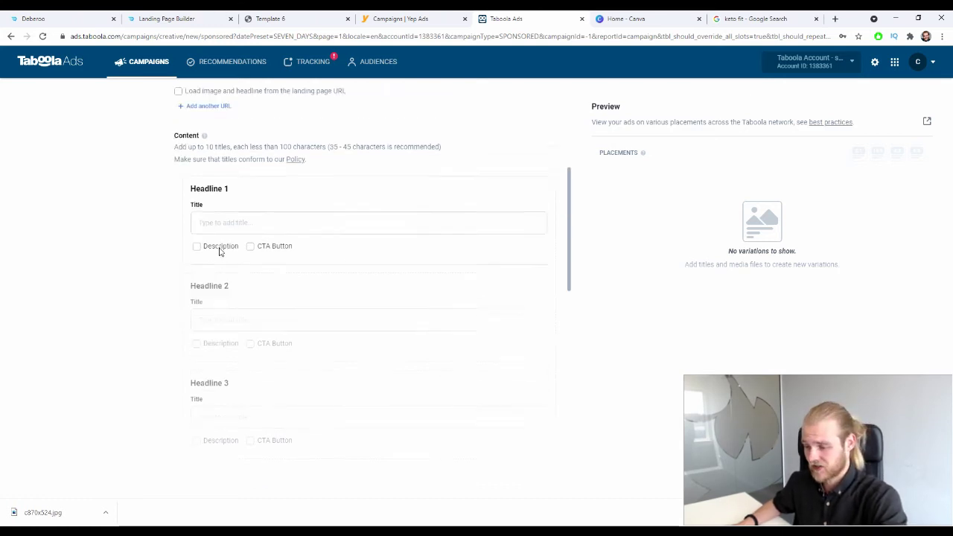
click(235, 270)
click(134, 266)
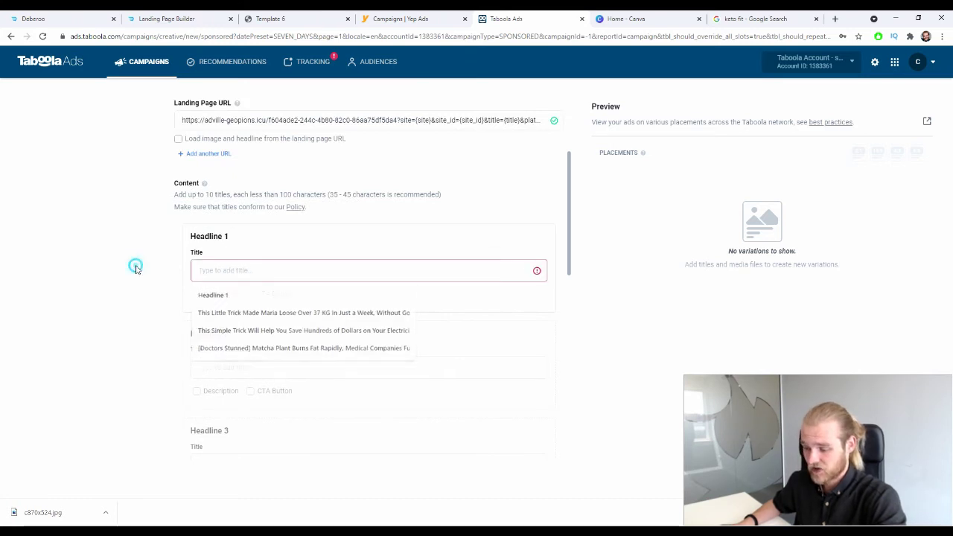
click(229, 272)
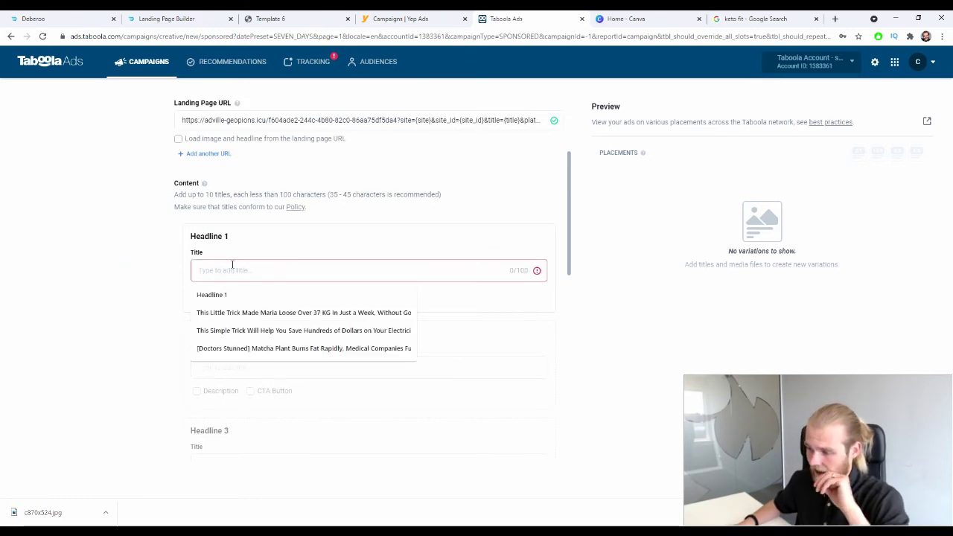
text([SHOCKING] Th)
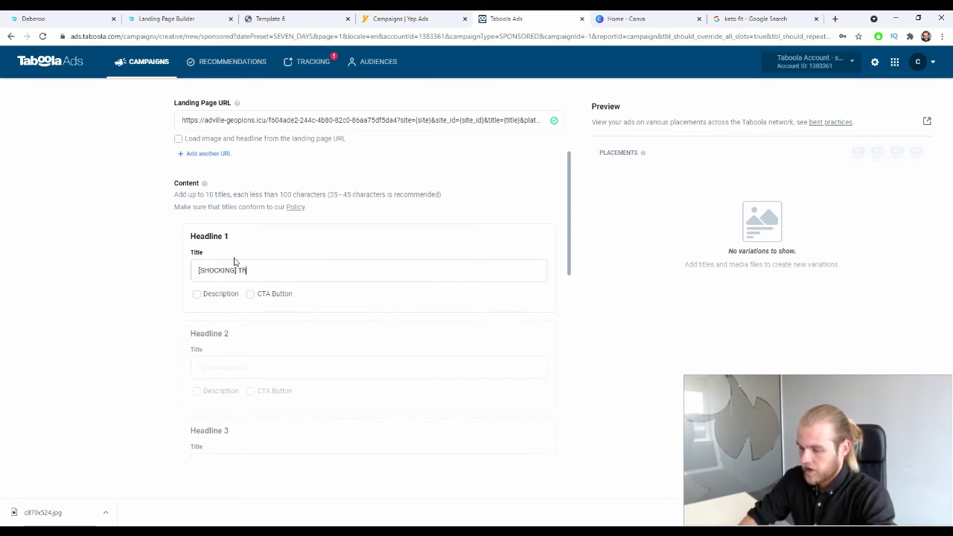
text(is 5-Second Life Hack Me)
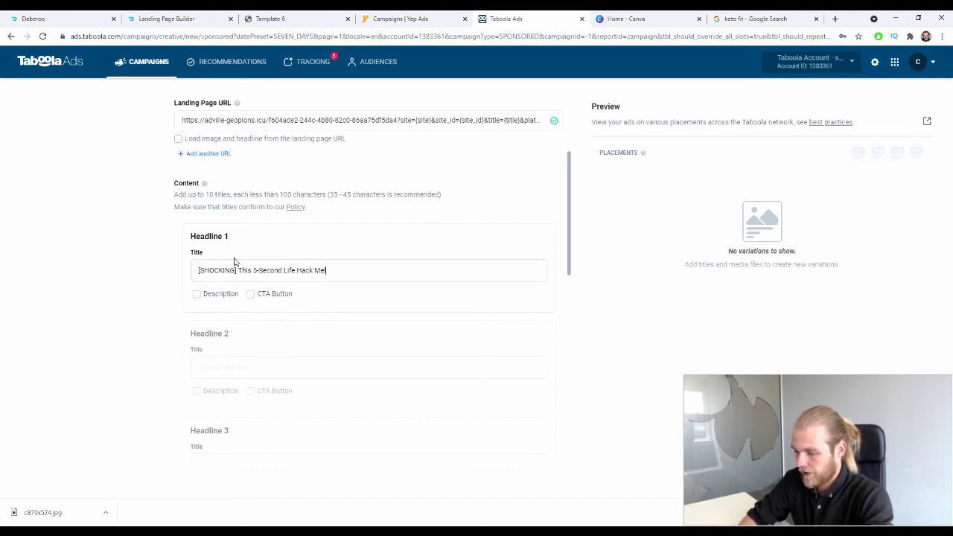
text(lts Body)
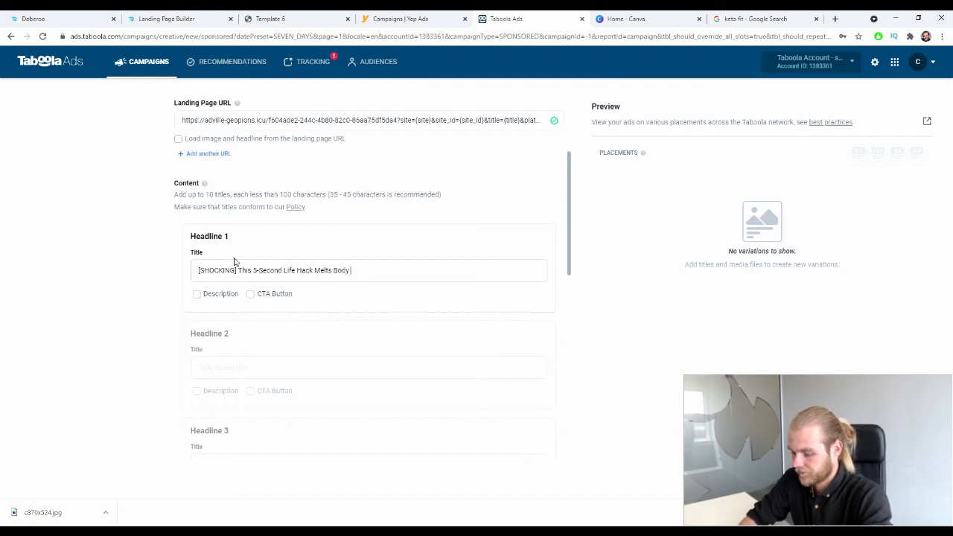
text( Fat While You Are Sleeping)
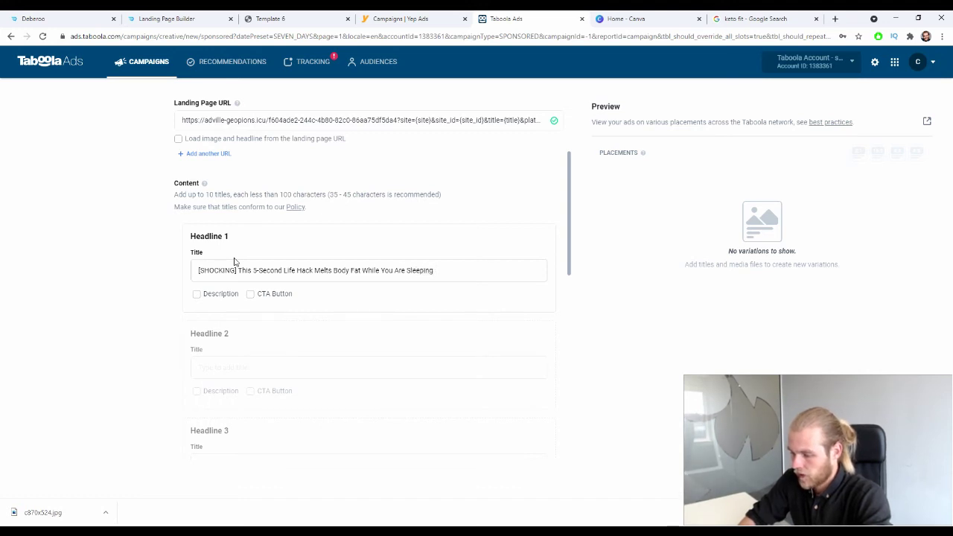
text((No Diet Needed))
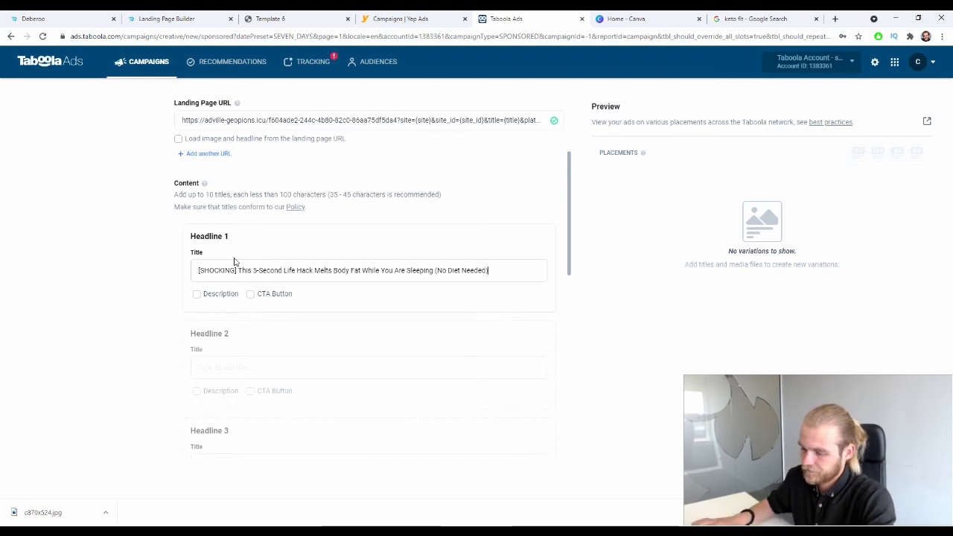
Add a Learn More CTA button to Headline 1 and leave its description disabled
click(216, 293)
click(273, 295)
click(297, 376)
scroll(248, 413, down, 1)
scroll(249, 413, down, 1)
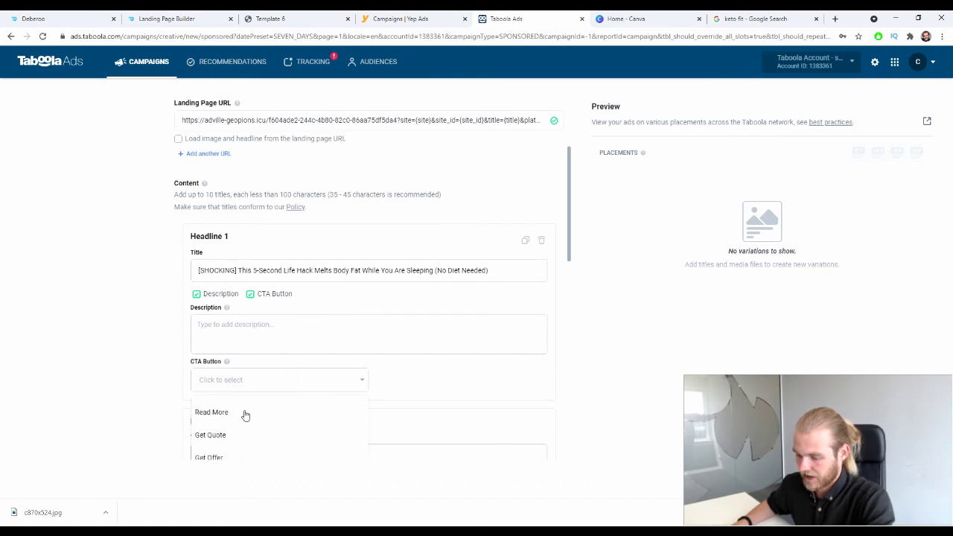
scroll(218, 445, up, 1)
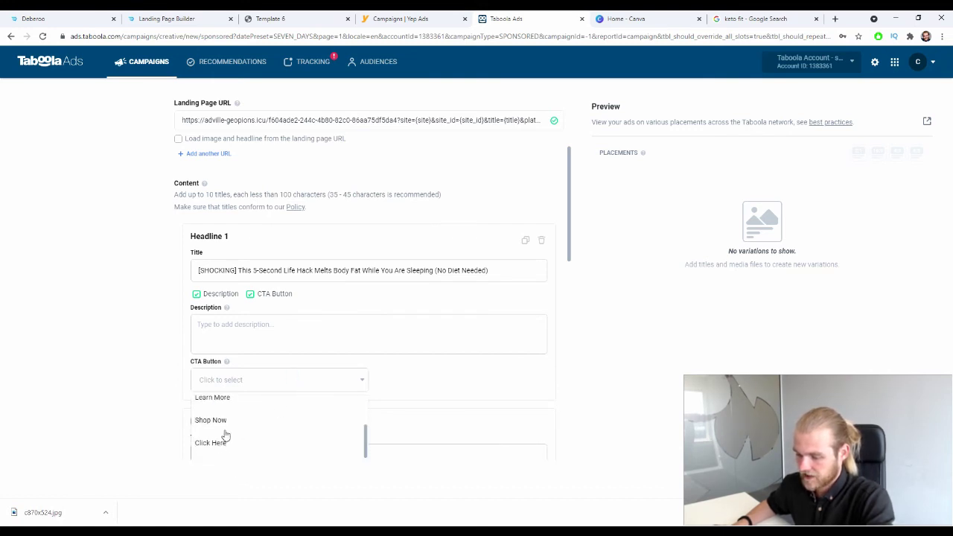
click(232, 398)
click(196, 295)
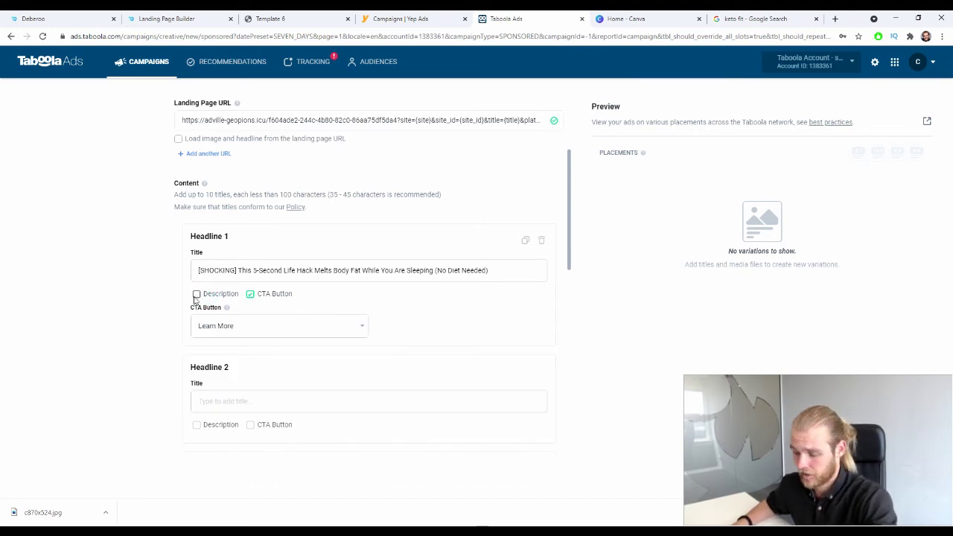
Review the remaining headline and media sections, and check the title and thumbnail best practices for the recommended image size
scroll(231, 340, down, 5)
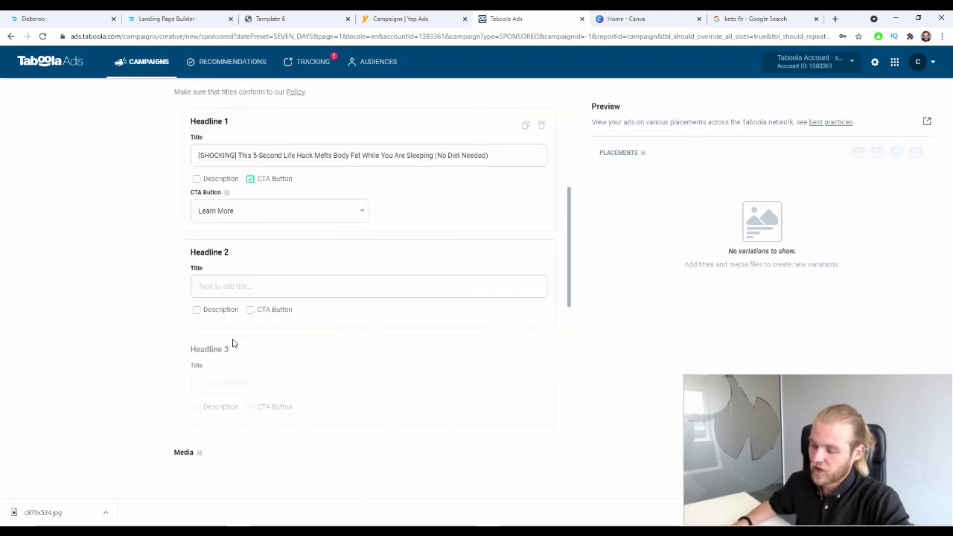
scroll(274, 311, up, 4)
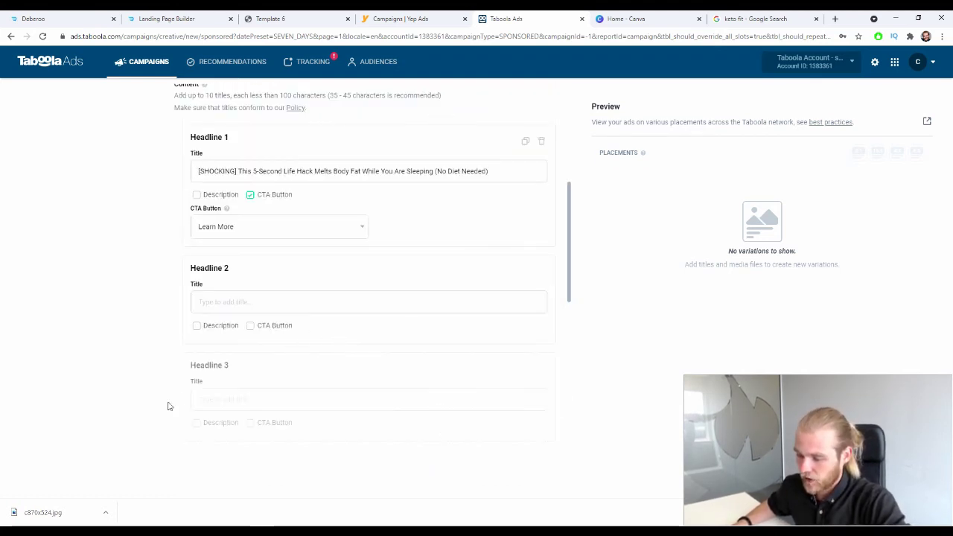
scroll(257, 373, down, 3)
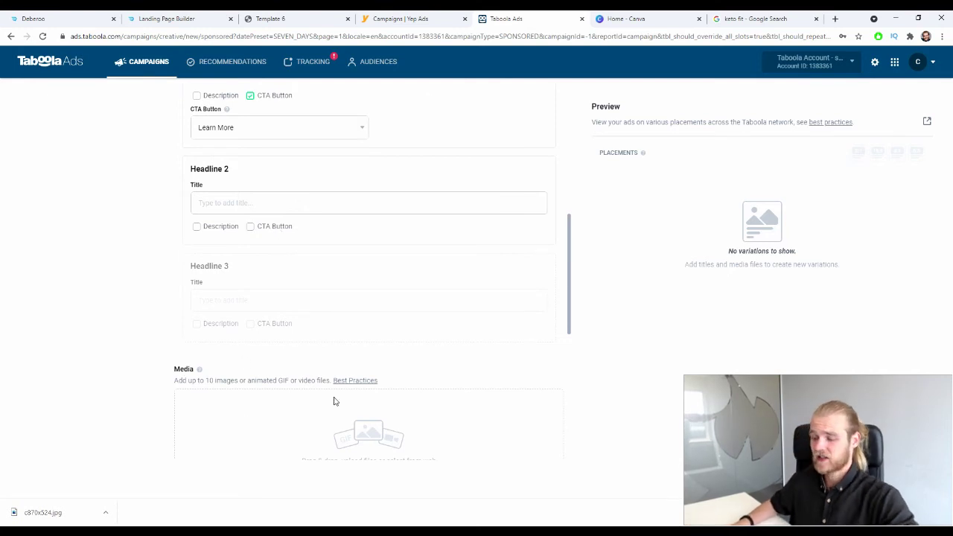
scroll(388, 344, down, 5)
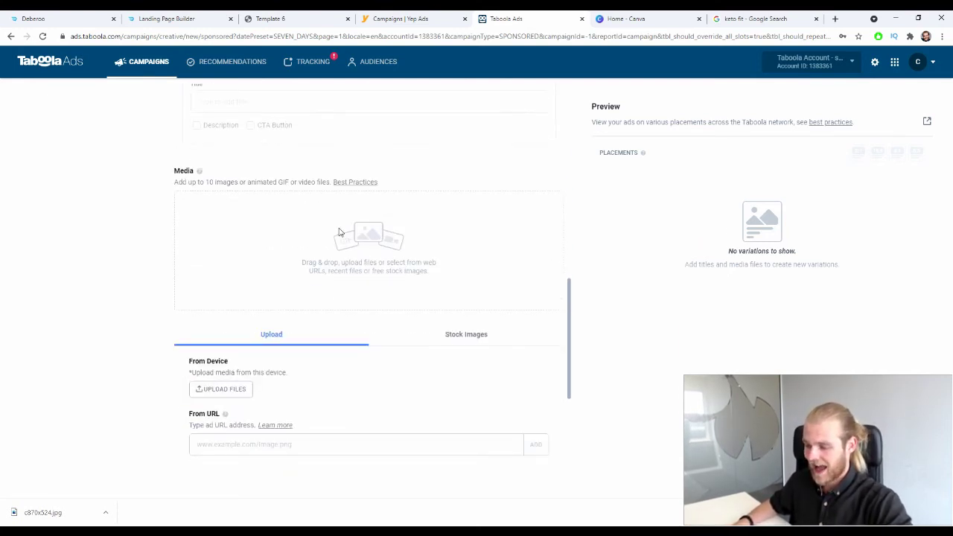
click(358, 182)
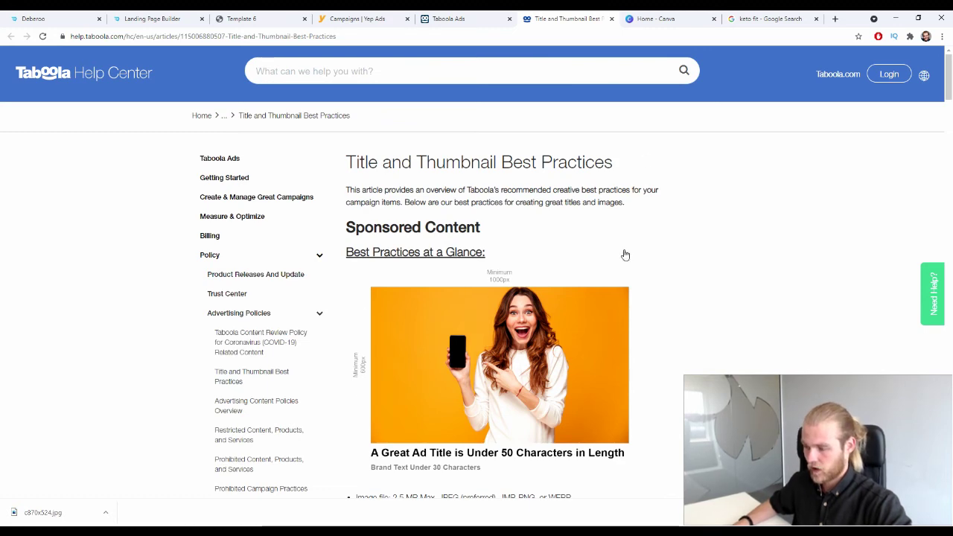
click(611, 19)
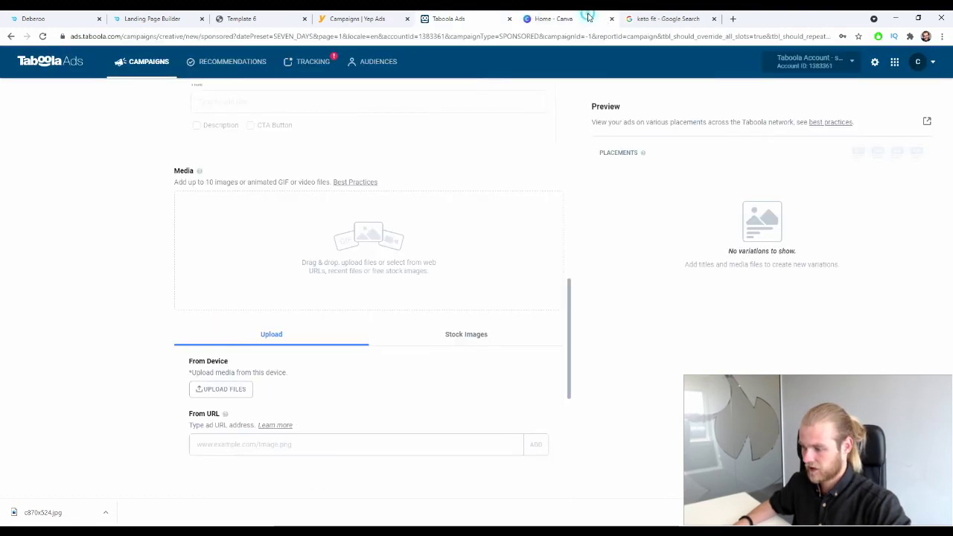
Switch to Canva and create a new custom-size design of 1000 x 600 px
click(588, 20)
click(875, 63)
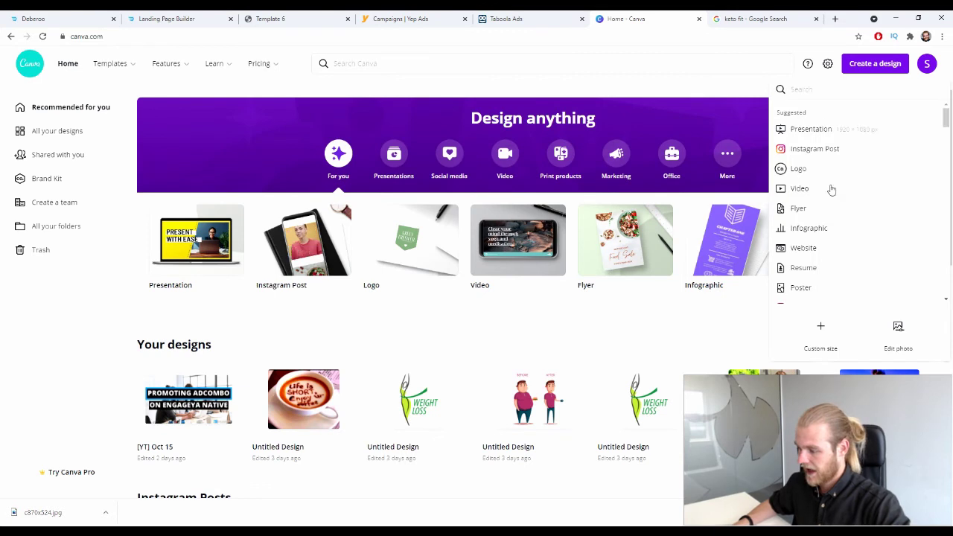
click(824, 325)
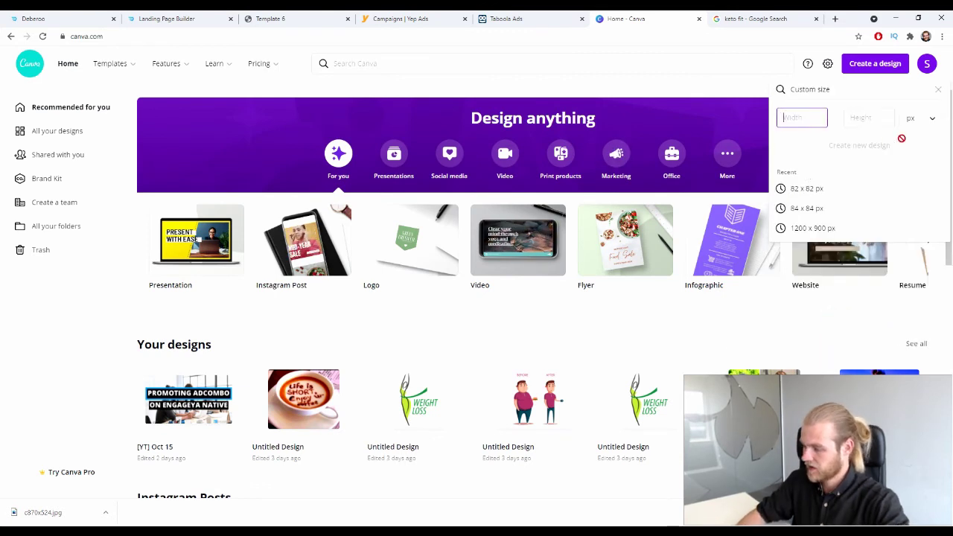
text(1000)
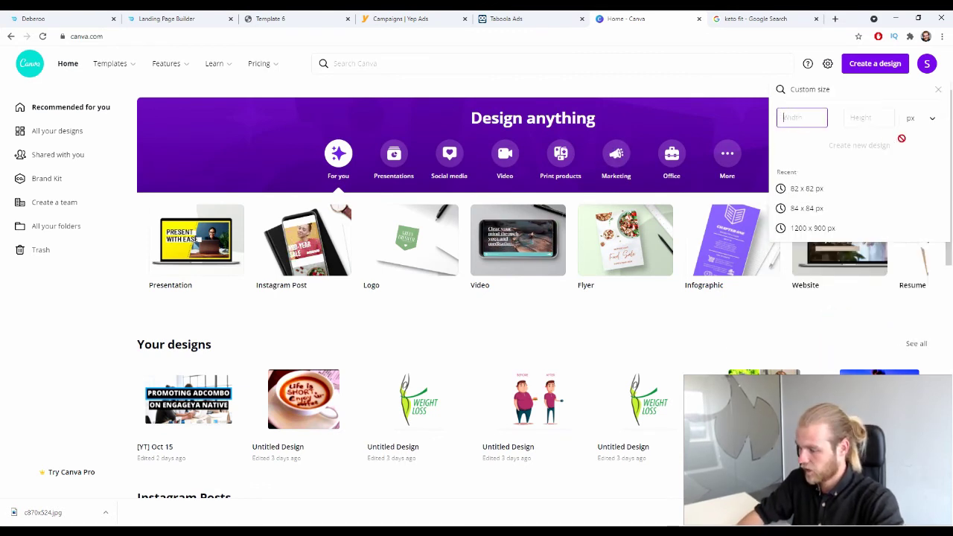
key(Tab)
text(600)
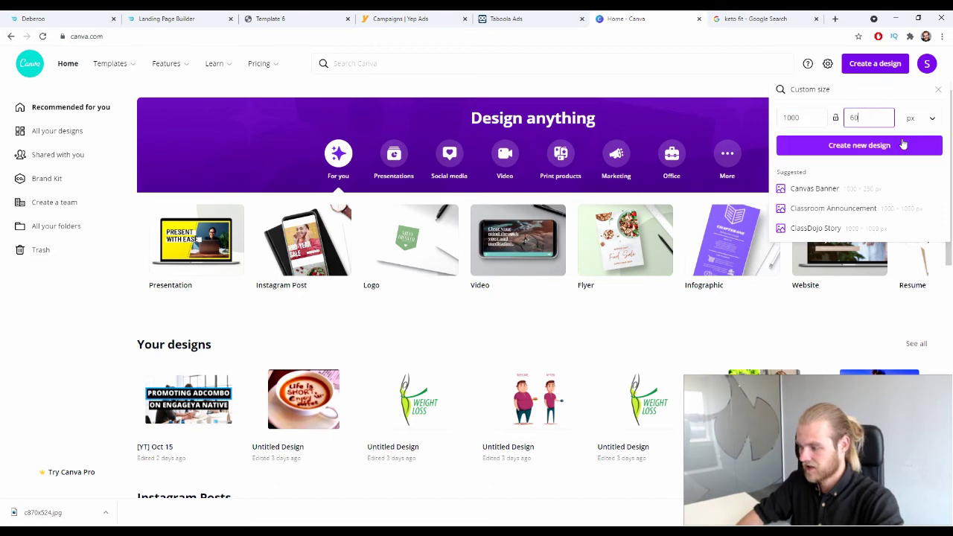
click(901, 145)
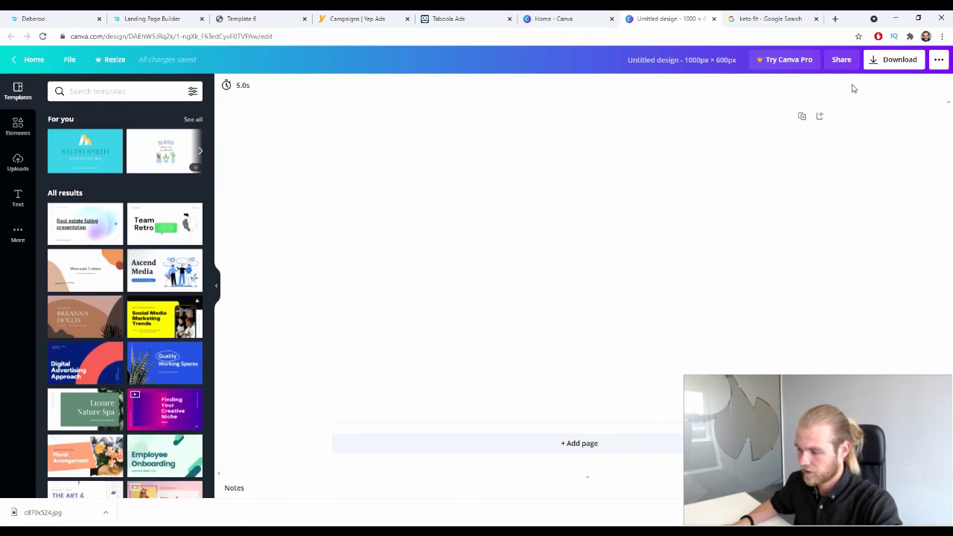
Switch to the Google Images results for "keto fit" and examine the product pictures, previewing the Keto Fit Pro "Burn Fat" ad
click(471, 16)
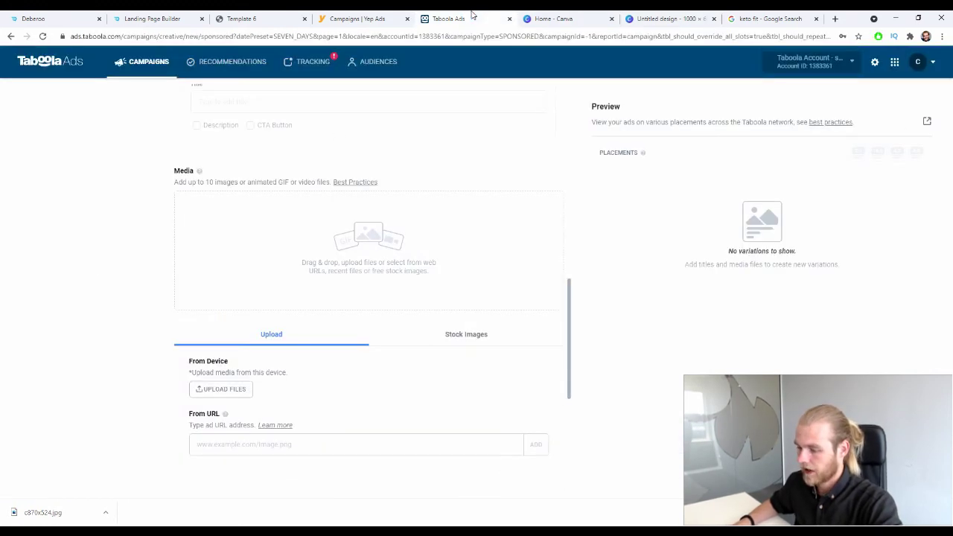
click(795, 17)
scroll(419, 290, down, 3)
scroll(419, 290, up, 5)
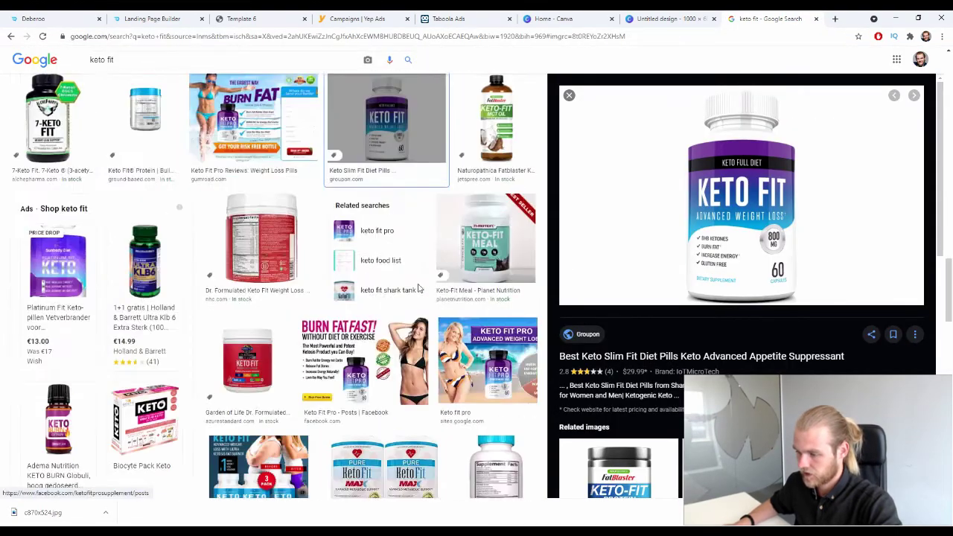
scroll(420, 286, down, 1)
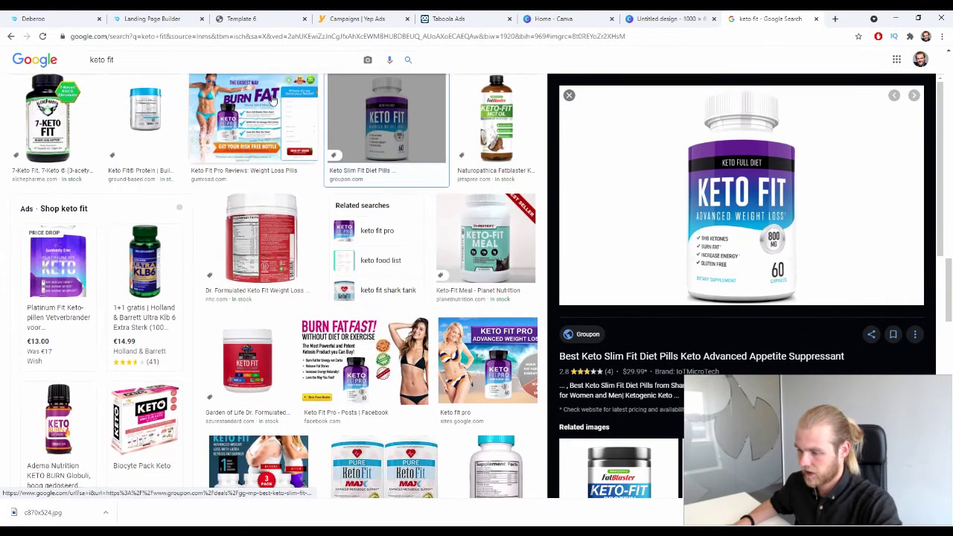
click(257, 153)
scroll(268, 111, up, 1)
scroll(385, 220, down, 2)
scroll(384, 220, up, 2)
scroll(395, 208, down, 8)
scroll(399, 199, up, 5)
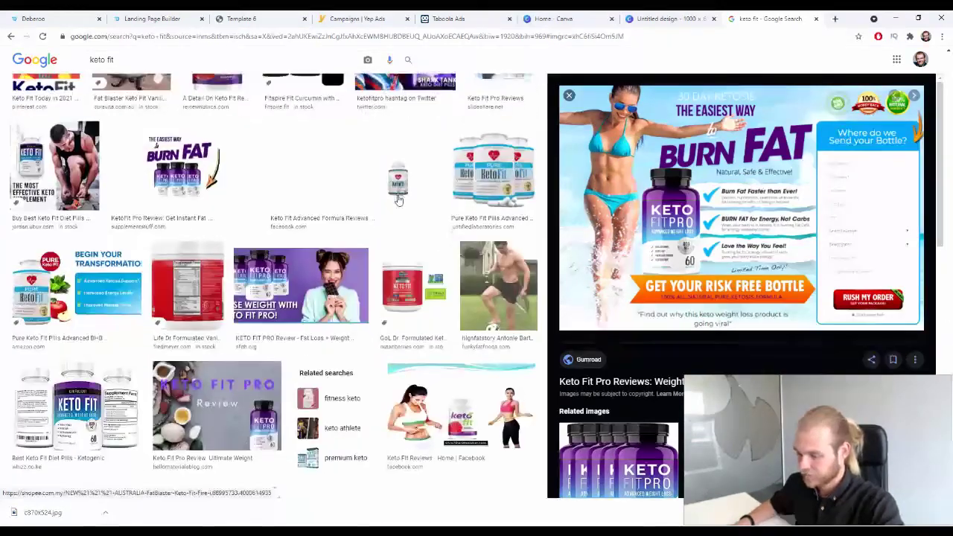
Browse further keto fit images for ad ideas, previewing the picture of the muscular man beside a salad and its related images
scroll(384, 372, down, 1)
scroll(376, 387, down, 10)
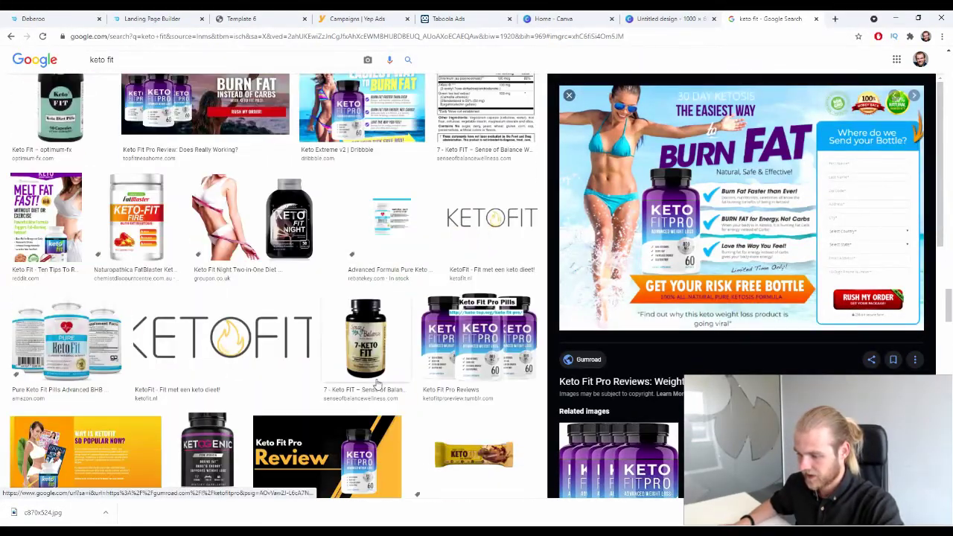
scroll(382, 341, down, 10)
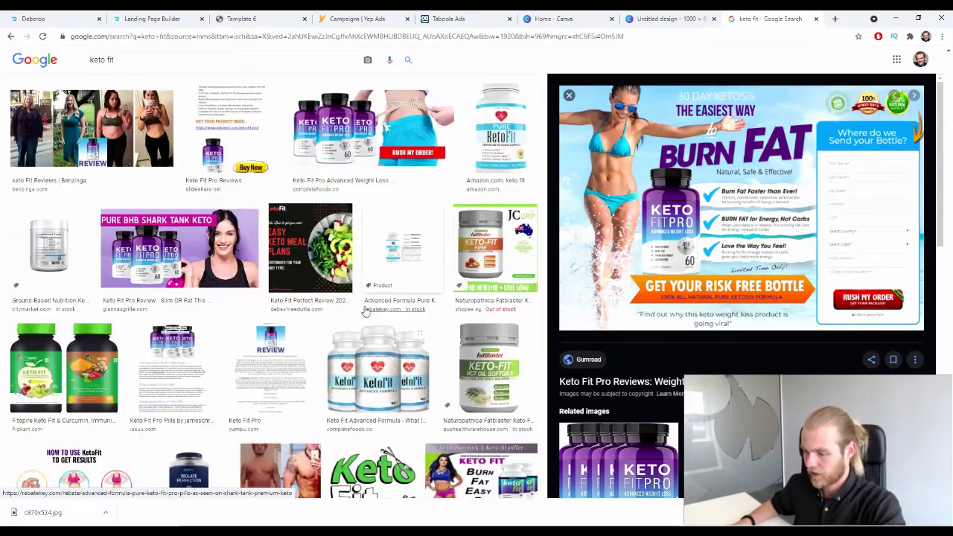
scroll(368, 314, down, 10)
scroll(367, 316, down, 5)
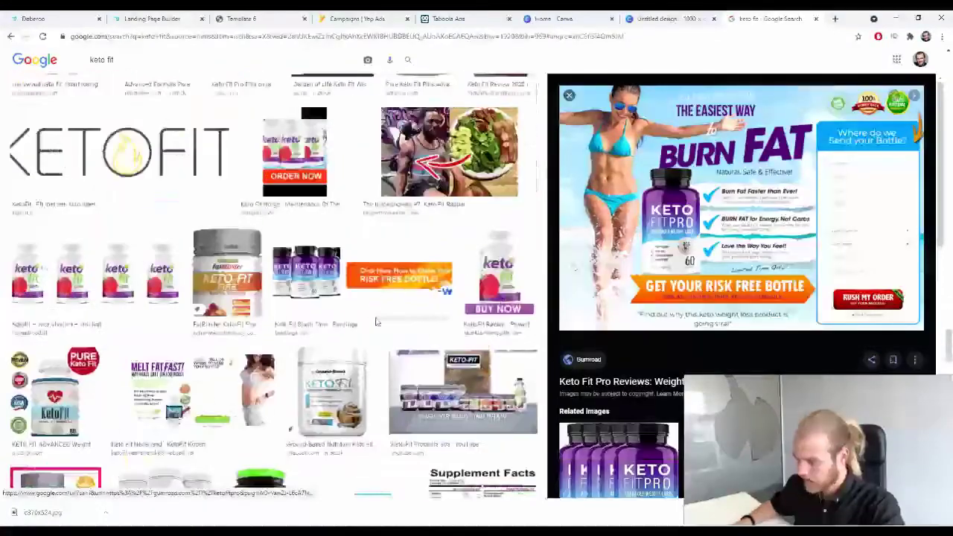
click(449, 160)
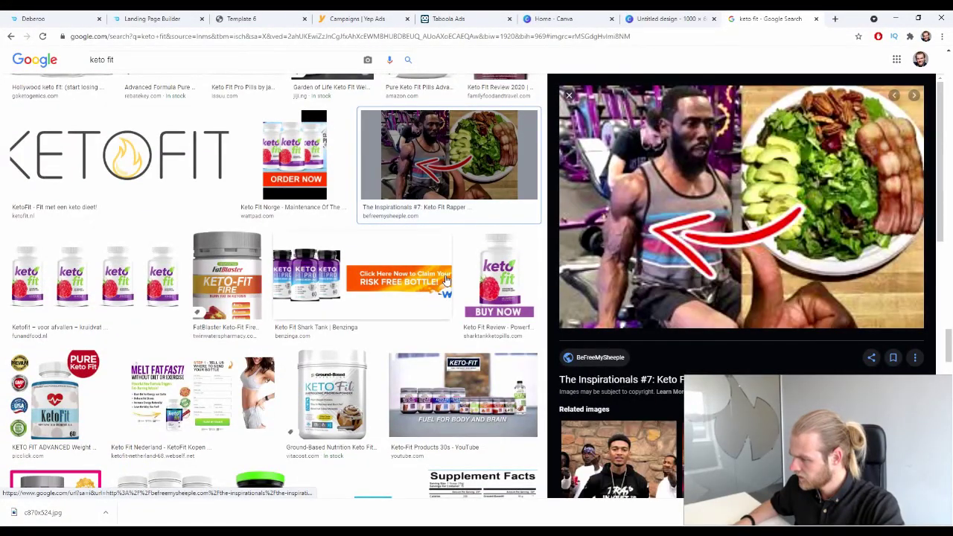
scroll(447, 280, down, 8)
scroll(453, 273, down, 15)
scroll(767, 277, down, 4)
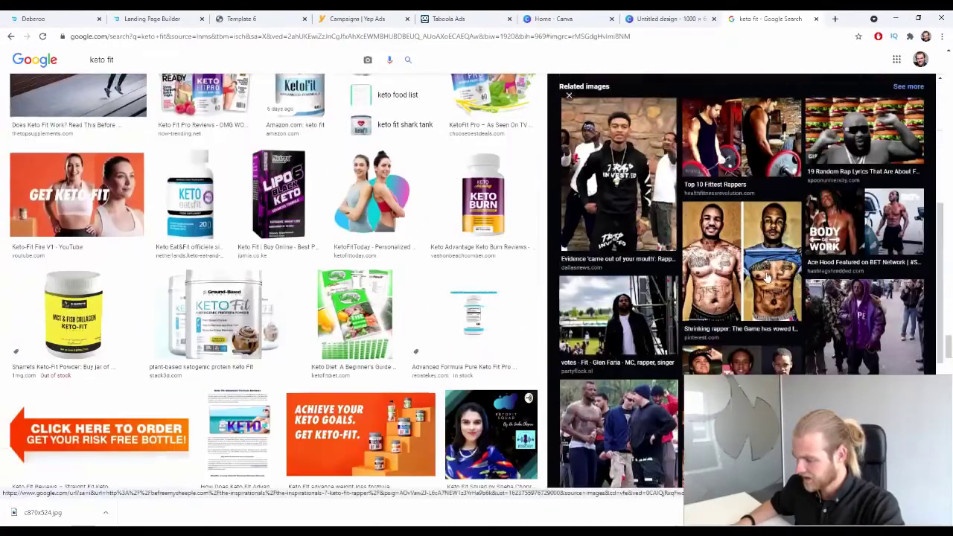
Search Google Images for "weight loss no diet" and look through the results for a suitable ad picture
triple_click(240, 60)
text(weight loss no diet)
key(Return)
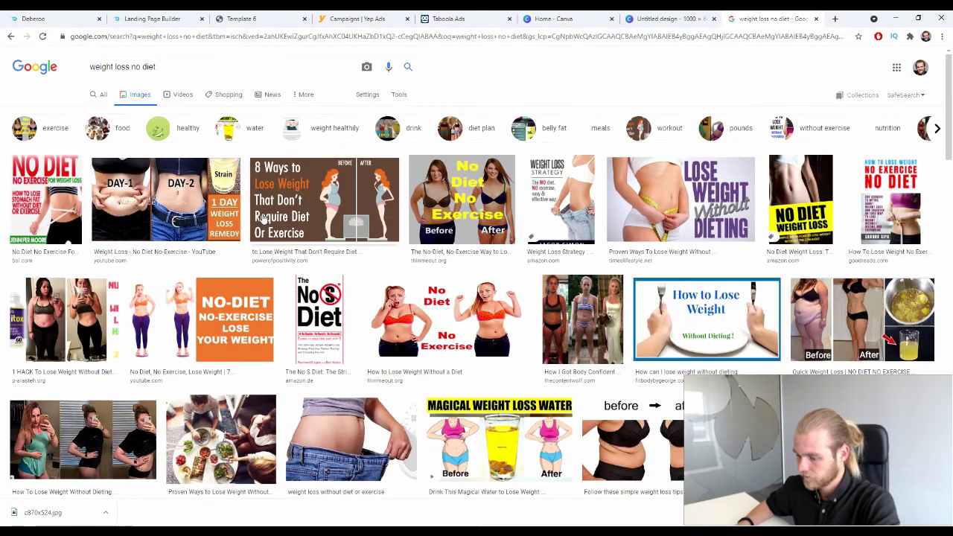
scroll(262, 216, down, 2)
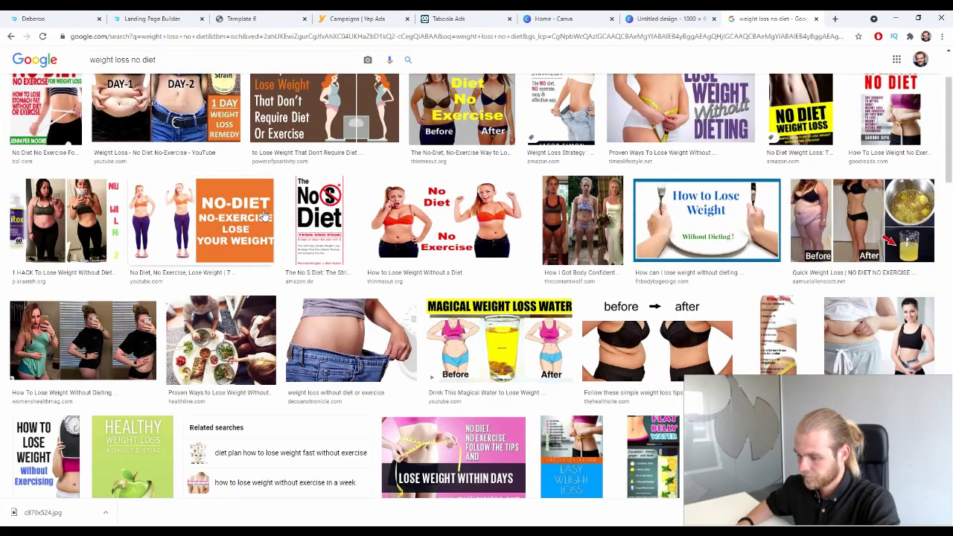
scroll(262, 216, down, 4)
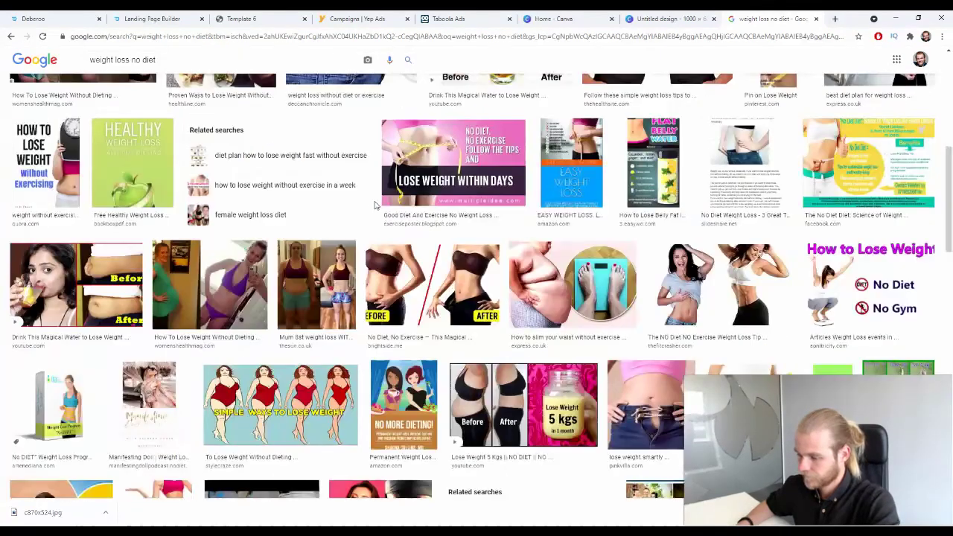
scroll(364, 212, down, 2)
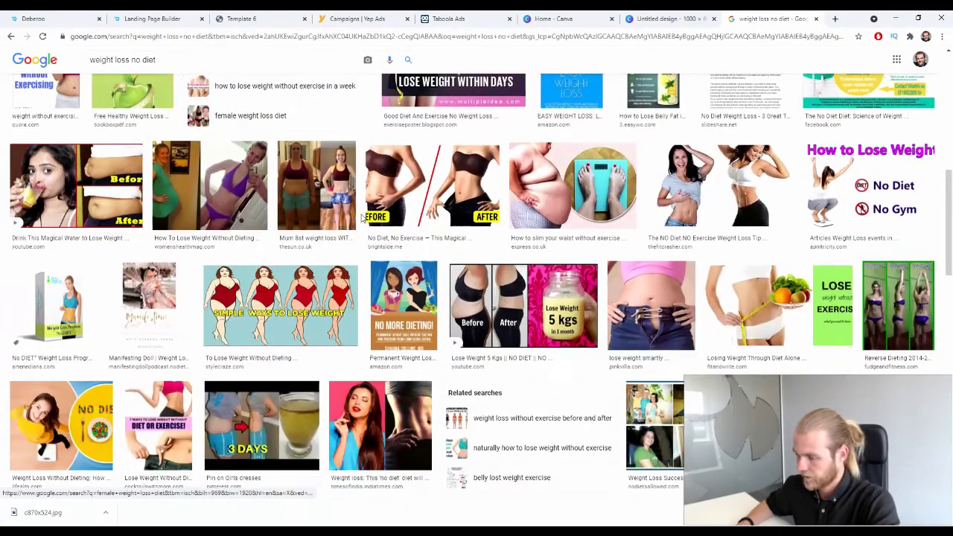
scroll(404, 359, down, 1)
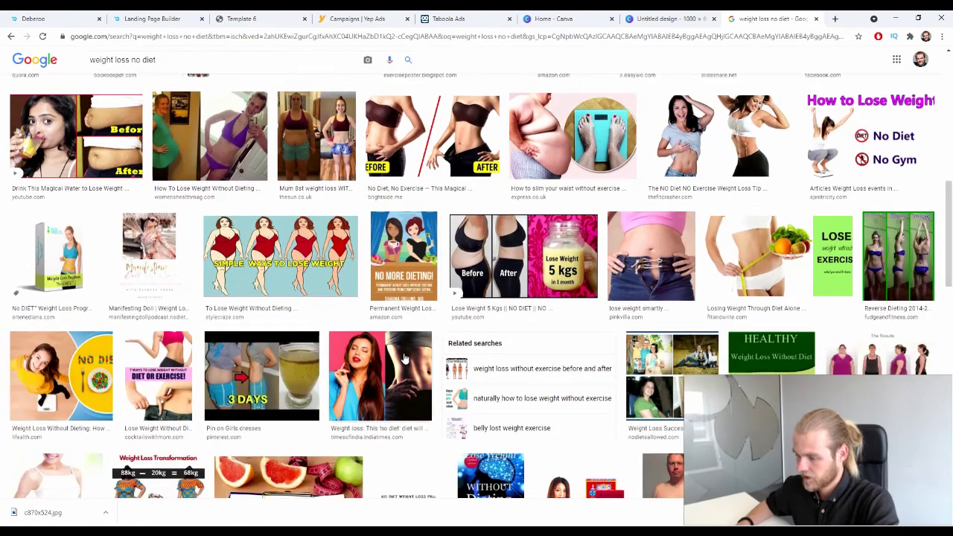
scroll(402, 353, down, 2)
scroll(386, 274, up, 4)
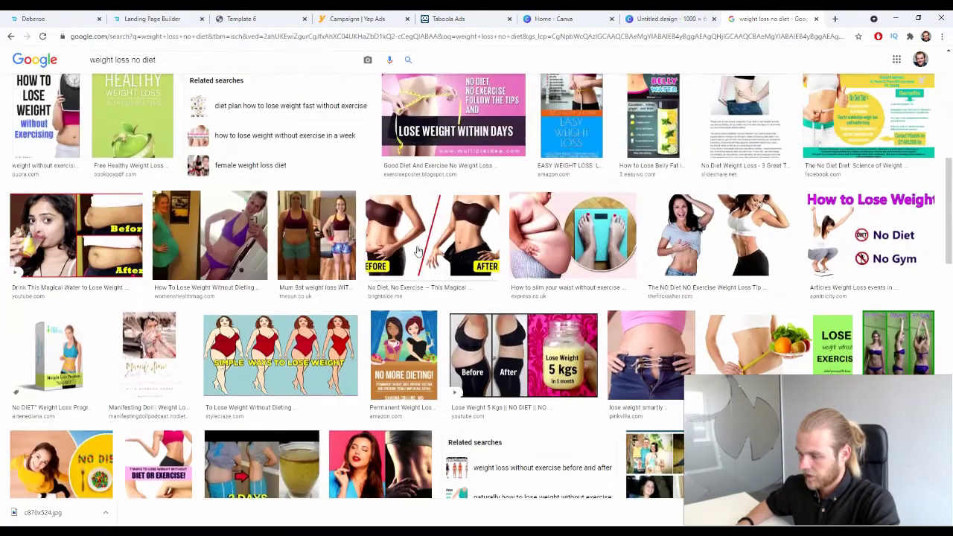
Preview the BrightSide before-and-after waist image, compare it with neighbouring results, and open its full set of related images
click(386, 275)
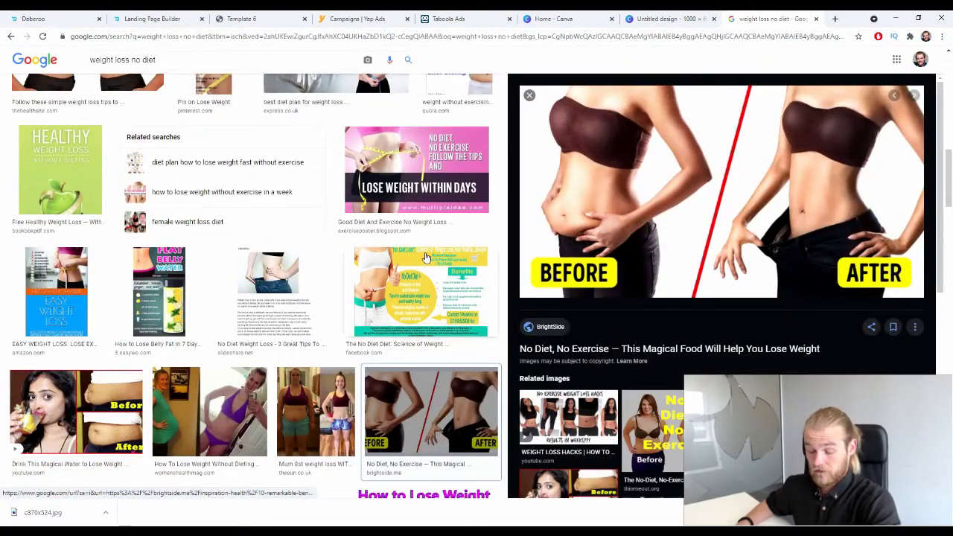
scroll(428, 253, down, 3)
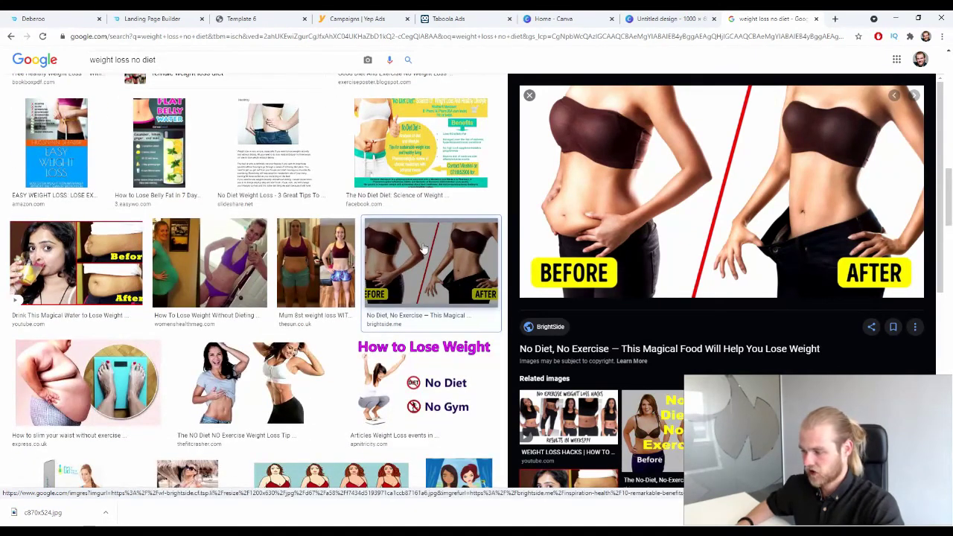
scroll(429, 239, down, 2)
scroll(429, 239, down, 3)
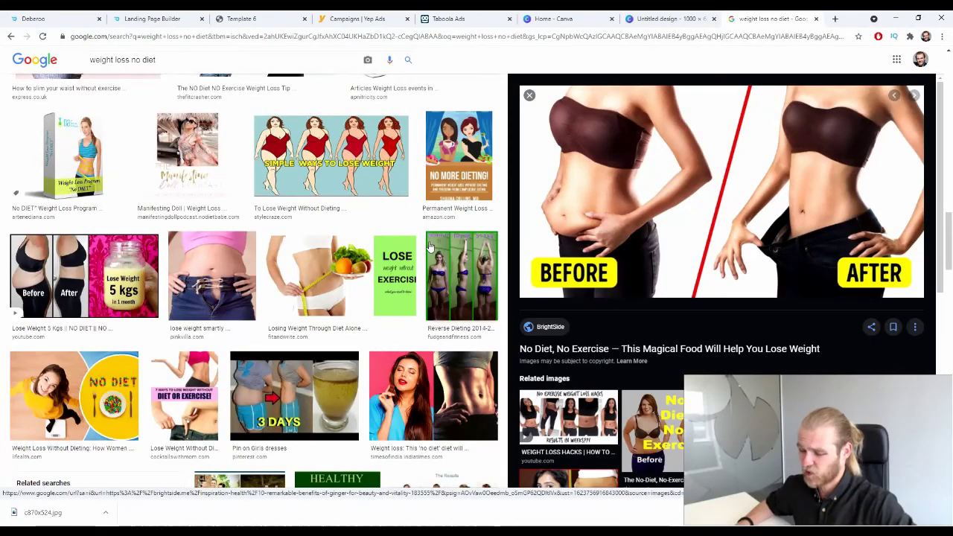
scroll(428, 247, down, 4)
scroll(430, 247, down, 5)
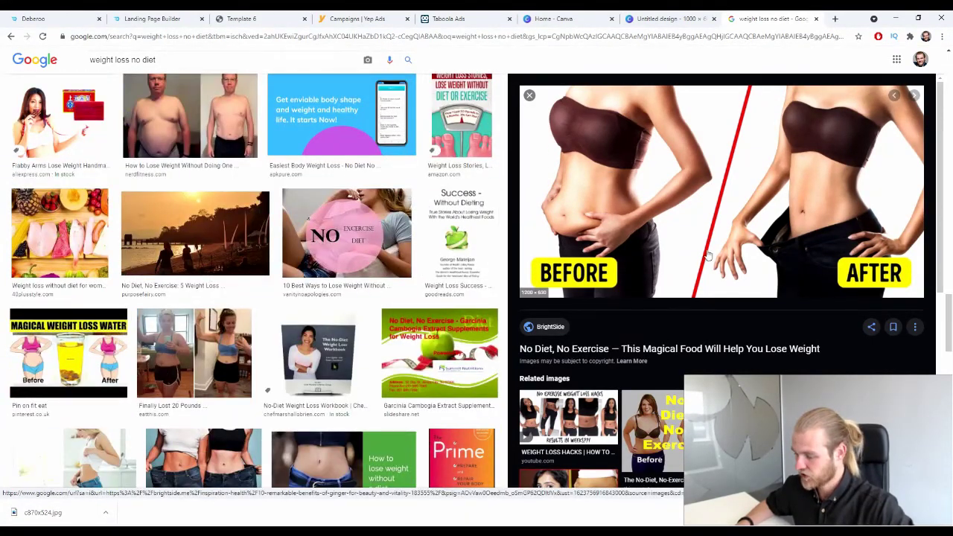
scroll(707, 256, down, 3)
scroll(708, 253, down, 1)
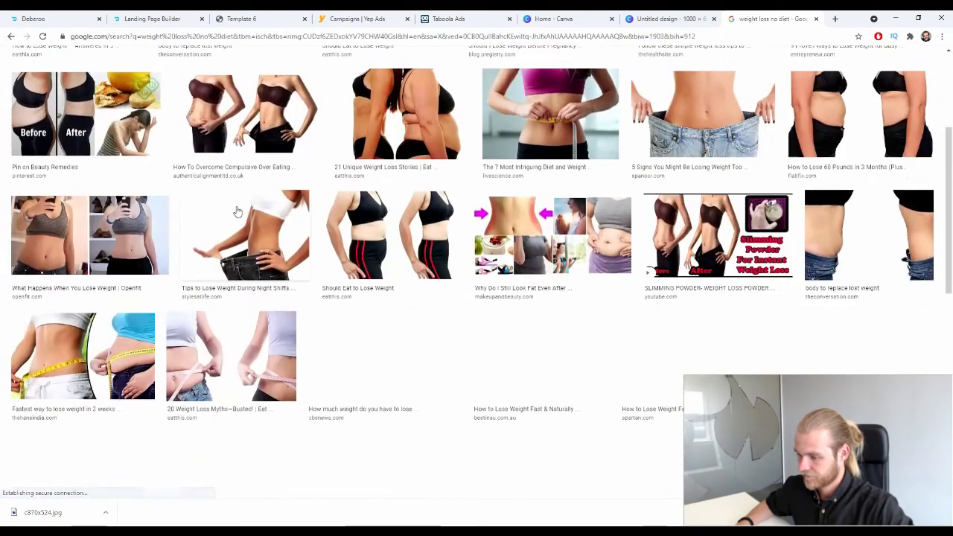
Examine the related waist and before-and-after pictures for a convincing weight loss ad image
scroll(237, 212, down, 3)
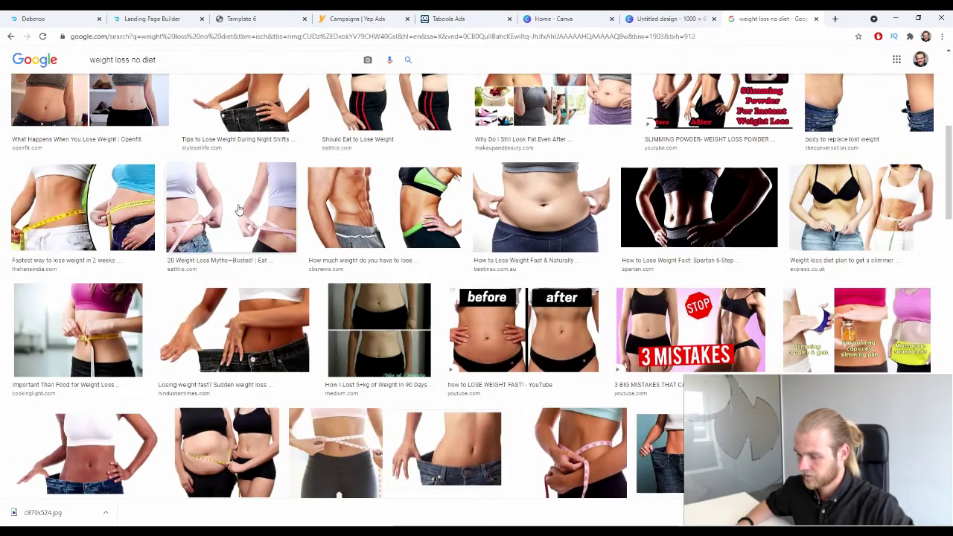
scroll(230, 203, down, 2)
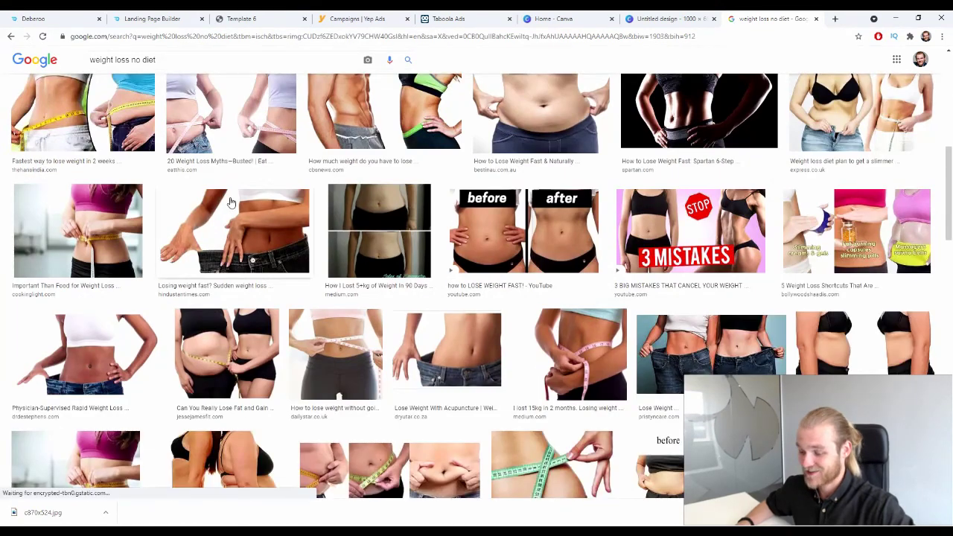
scroll(230, 203, down, 2)
scroll(236, 200, down, 6)
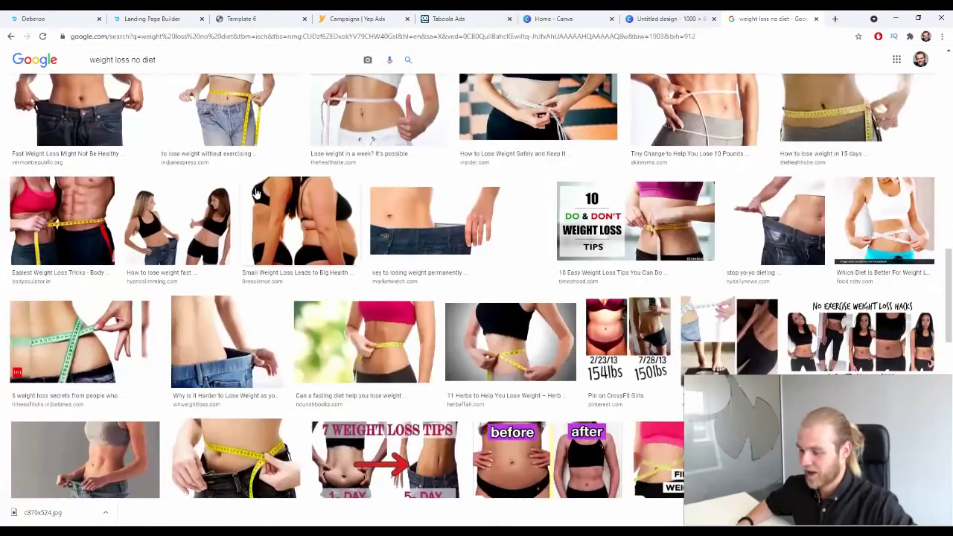
scroll(253, 194, down, 3)
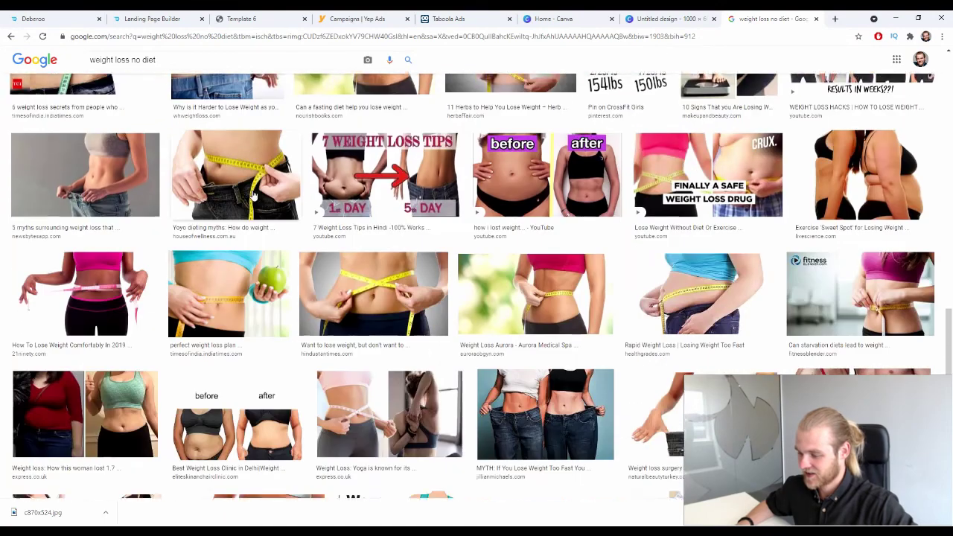
scroll(252, 194, down, 12)
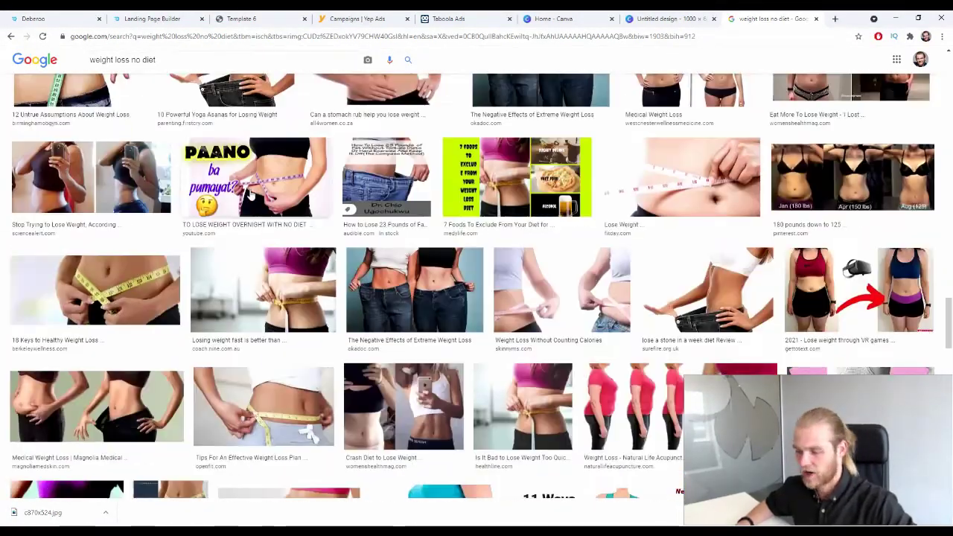
scroll(251, 192, down, 3)
scroll(252, 195, down, 2)
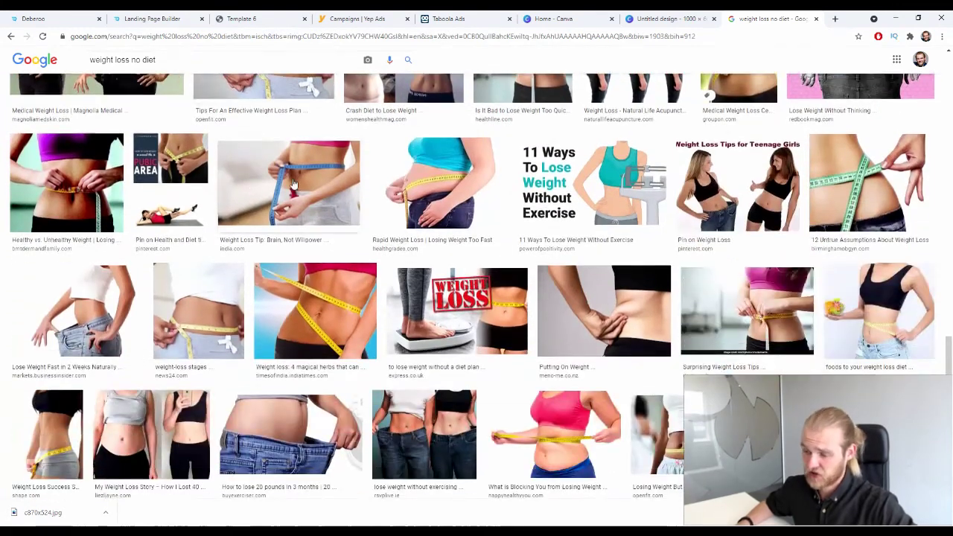
Search Google Images for "weight loss results" and look over the transformation photos
drag(196, 60, 116, 60)
text(loss nre)
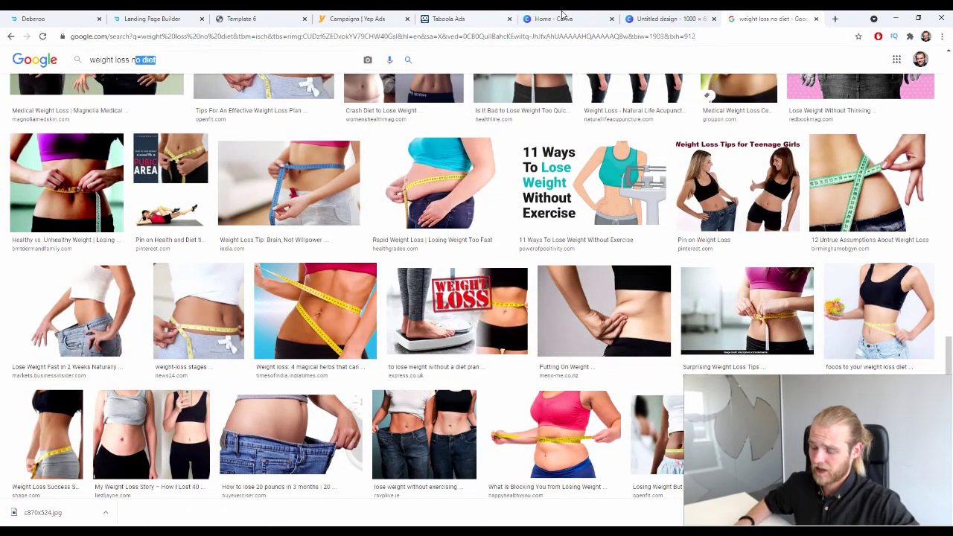
key(BackSpace)
key(BackSpace)
key(BackSpace)
text(results)
key(Return)
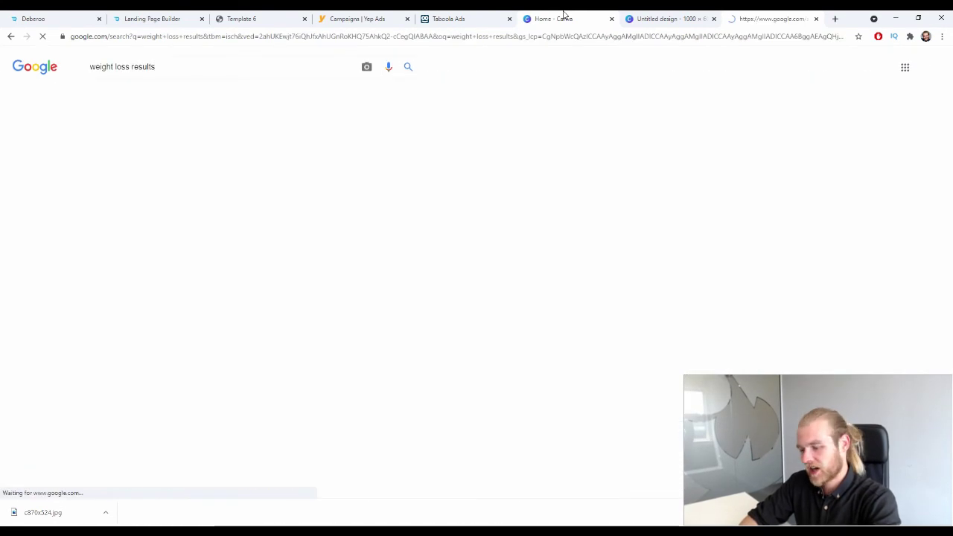
scroll(631, 45, down, 2)
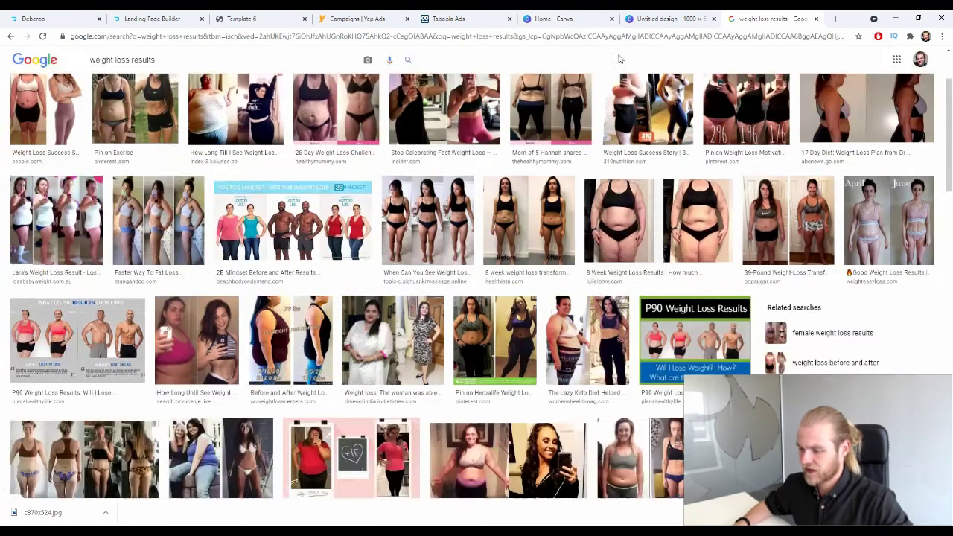
scroll(285, 309, up, 2)
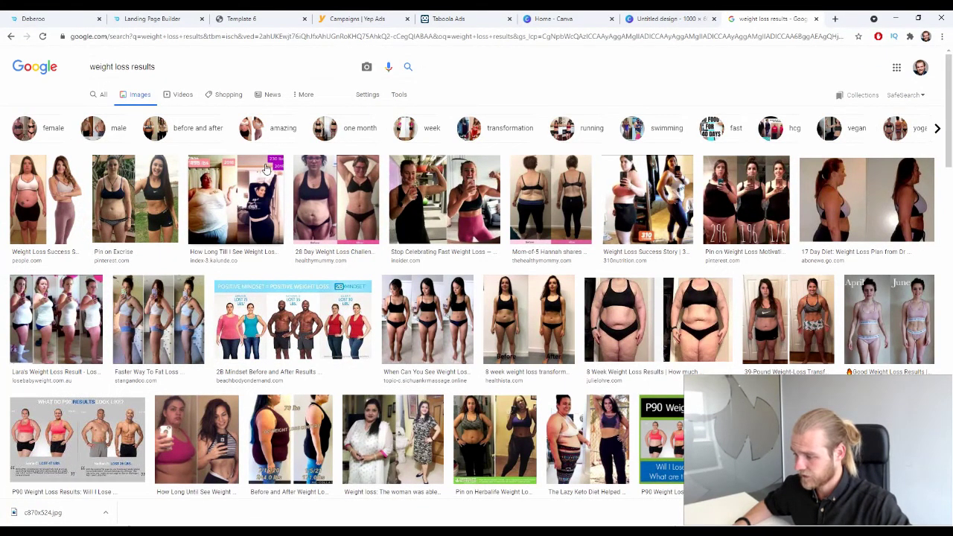
Preview the Pinterest three-stage mirror selfie transformation marked 296 and save the image to the computer
click(737, 186)
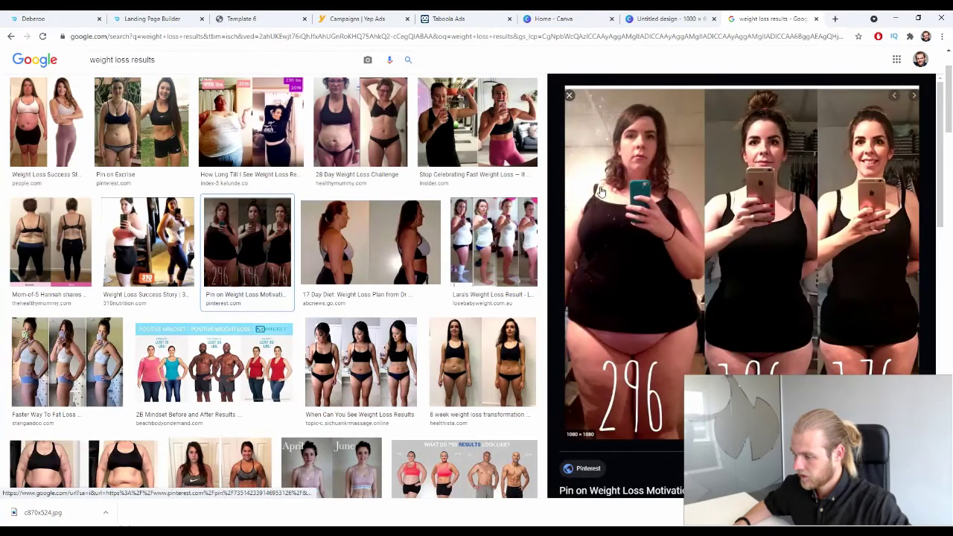
right_click(704, 263)
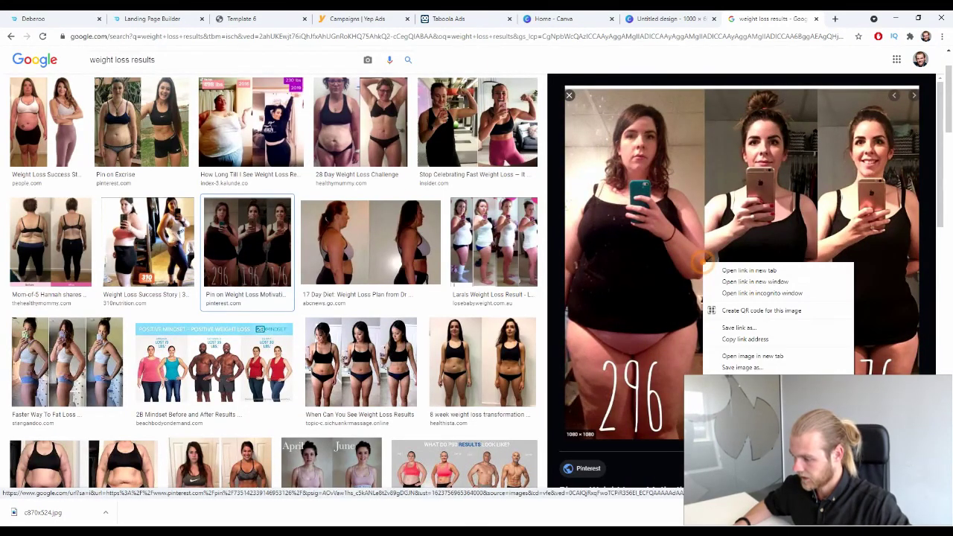
click(757, 368)
key(Return)
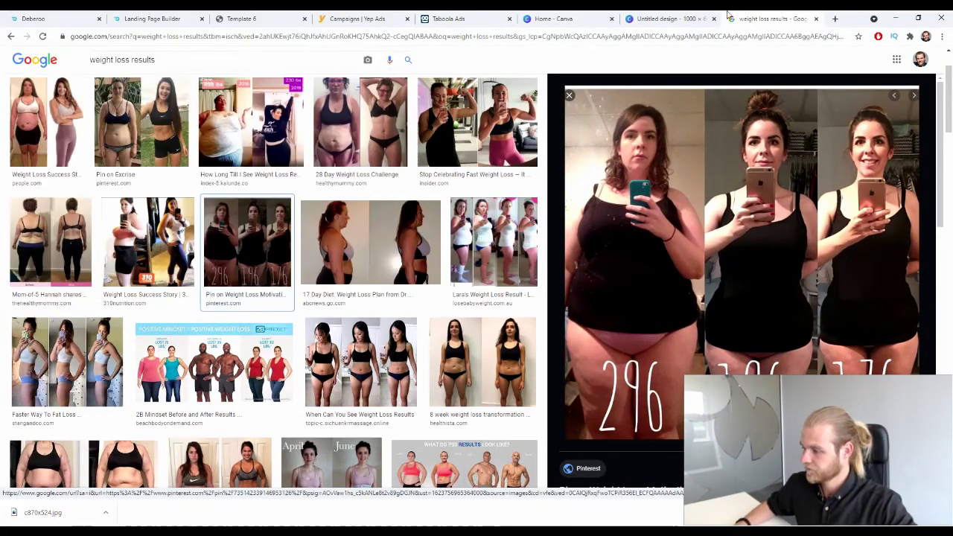
Switch to the 1000 x 600 px Canva design, upload the saved transformation photo and fill the blank page with it
click(670, 19)
drag(33, 512, 194, 275)
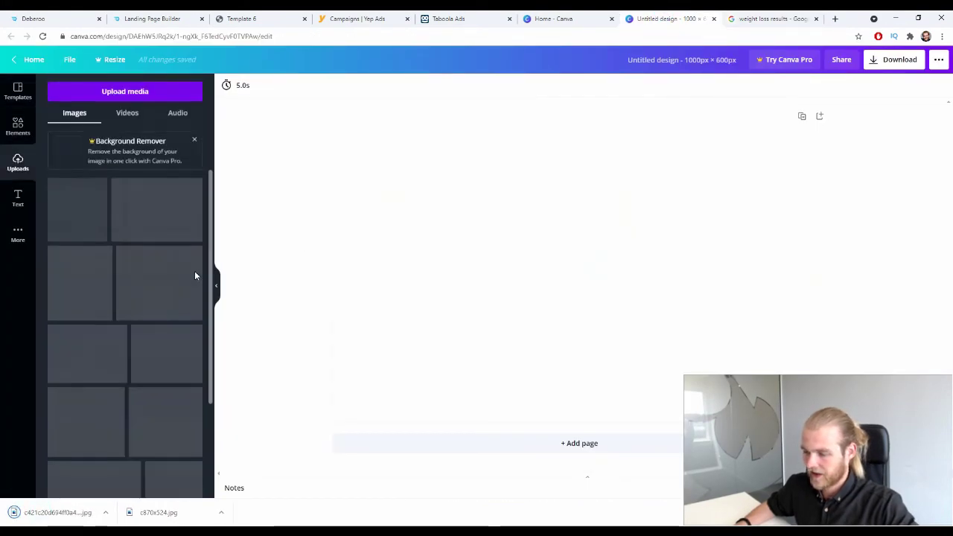
drag(87, 195, 357, 192)
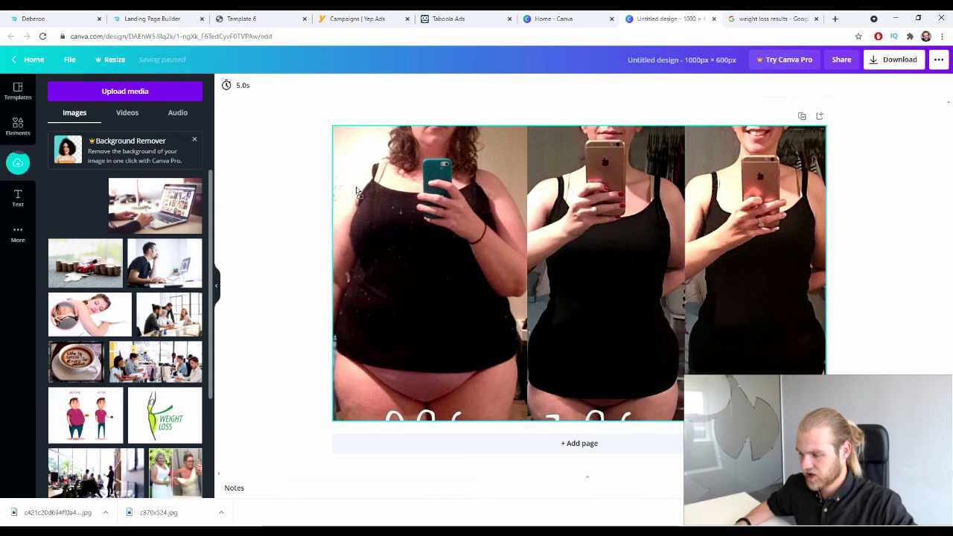
Try repositioning the three-stage transformation photo within the page to show the faces, and remove the photo from the design
double_click(548, 227)
click(551, 234)
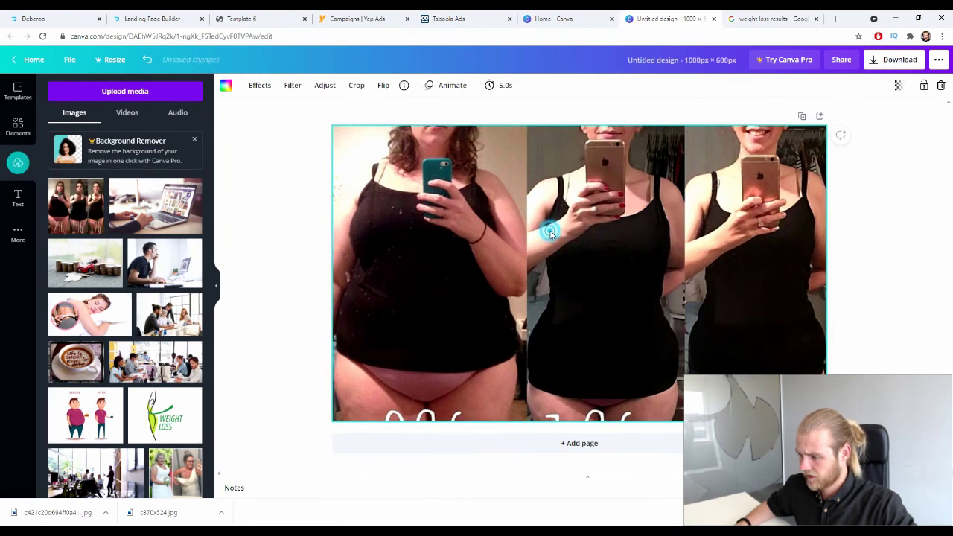
double_click(551, 234)
drag(559, 315, 552, 210)
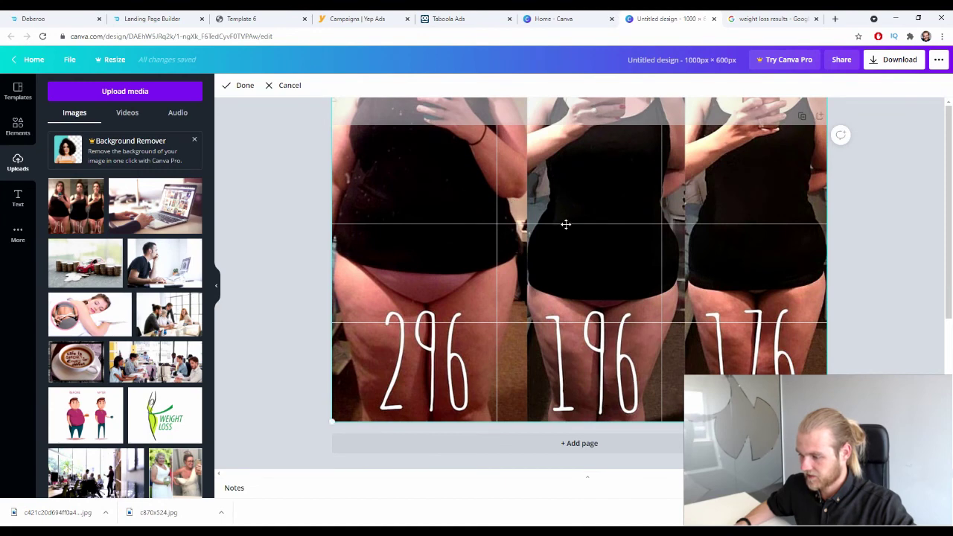
drag(558, 201, 567, 378)
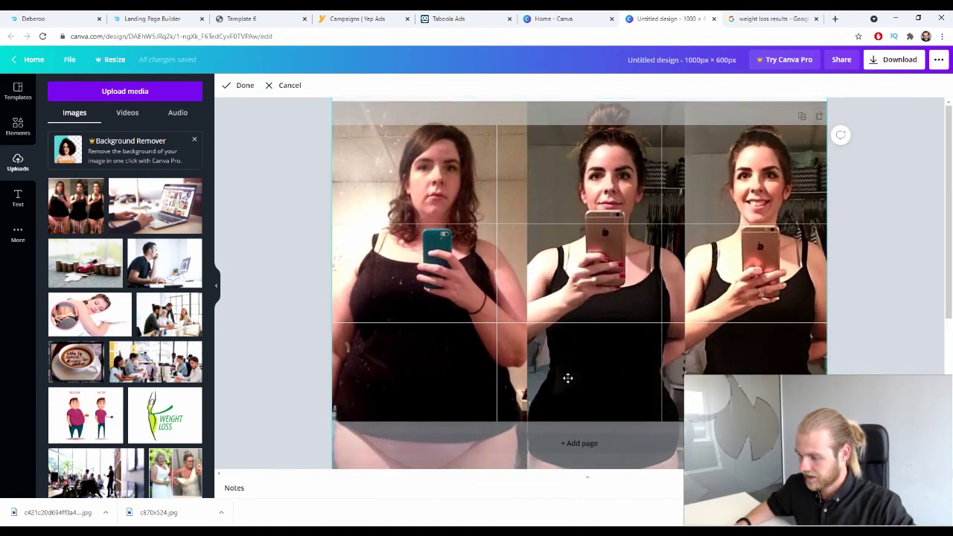
key(Return)
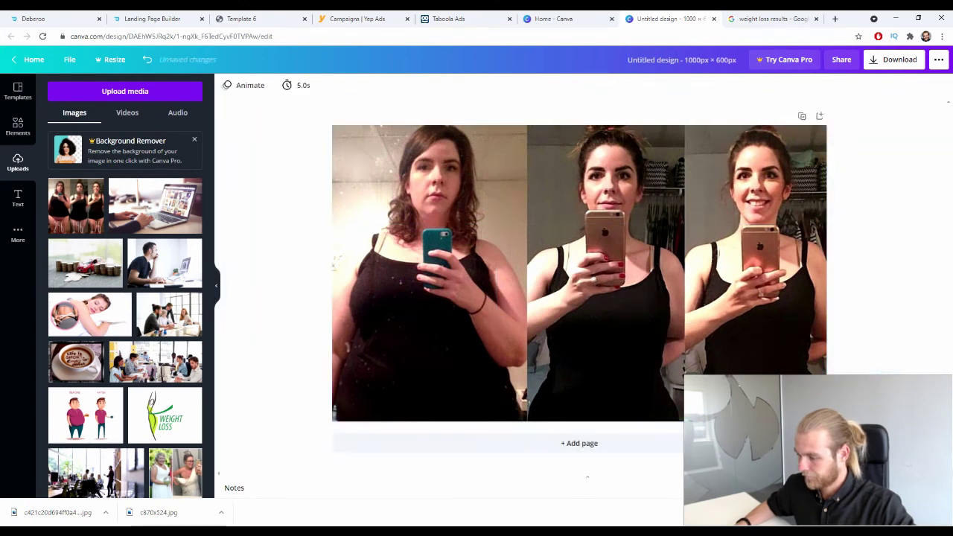
click(618, 344)
key(Delete)
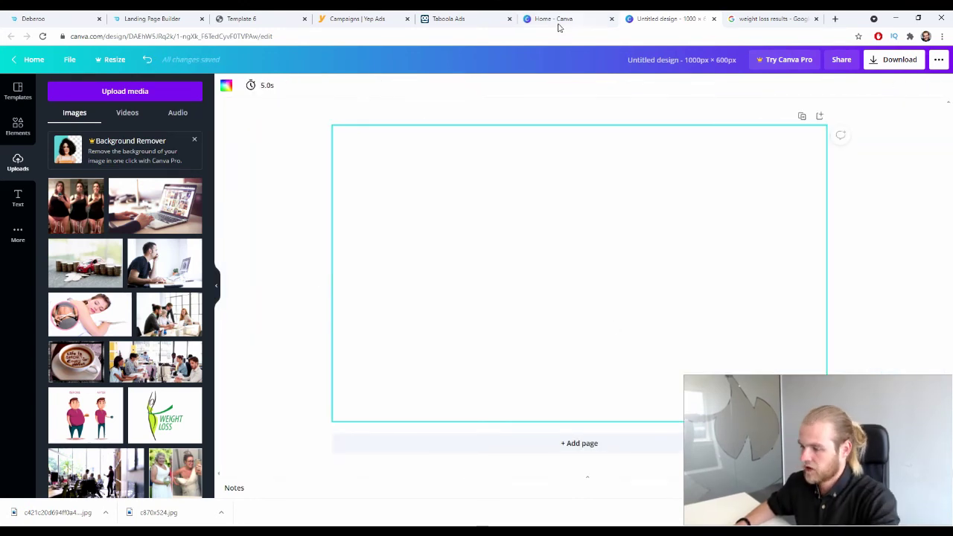
Return to the "weight loss results" image search and look over more transformation photos for a suitable ad picture
click(737, 18)
scroll(379, 194, down, 7)
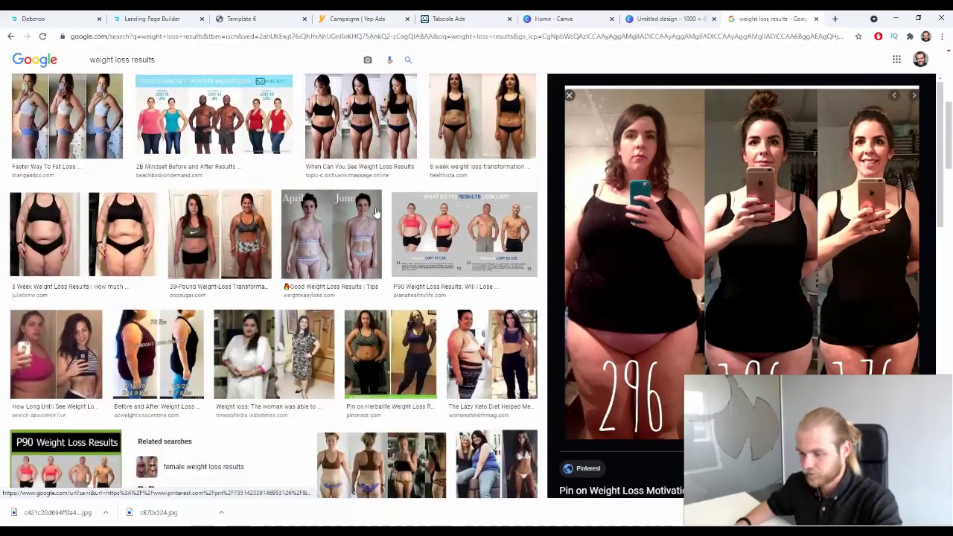
scroll(385, 201, down, 3)
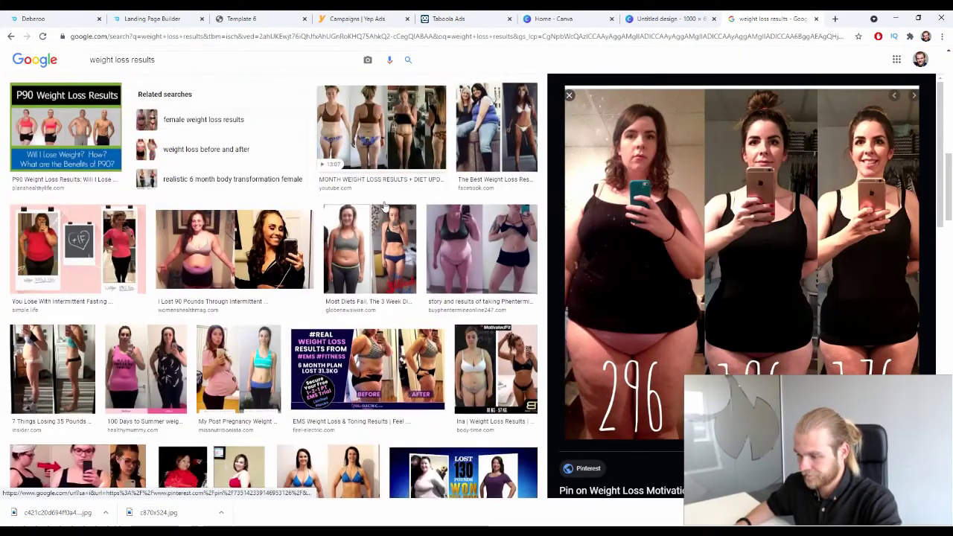
scroll(383, 206, down, 5)
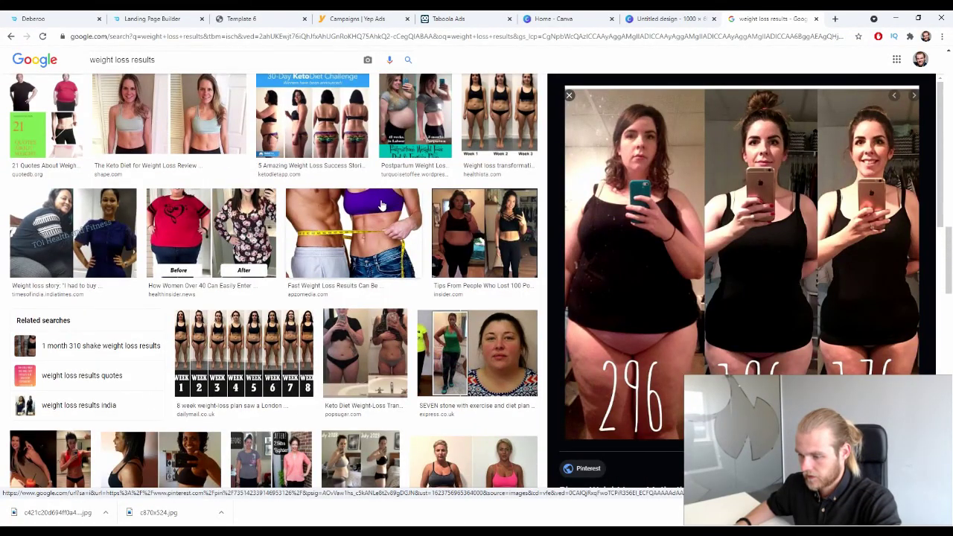
scroll(382, 205, down, 1)
scroll(382, 205, down, 1)
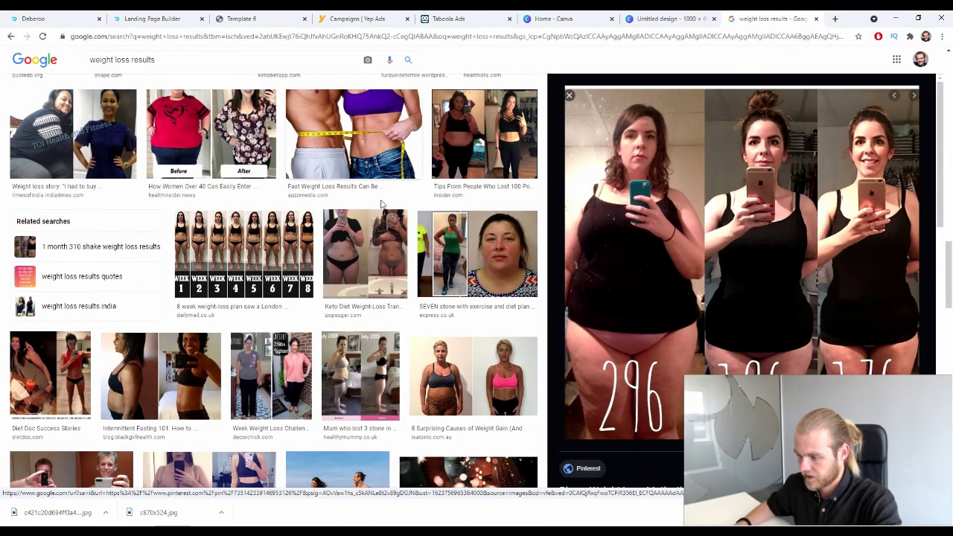
scroll(381, 203, down, 5)
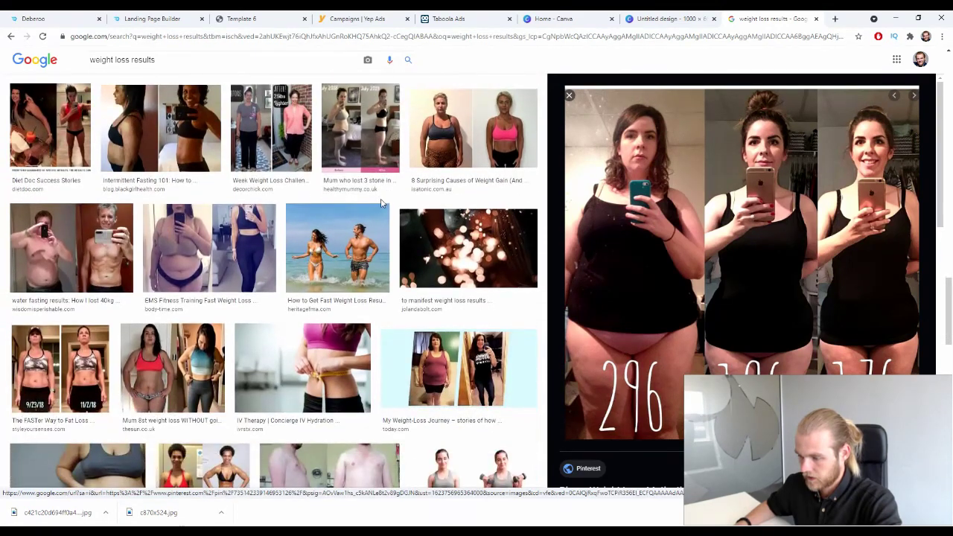
scroll(384, 198, down, 5)
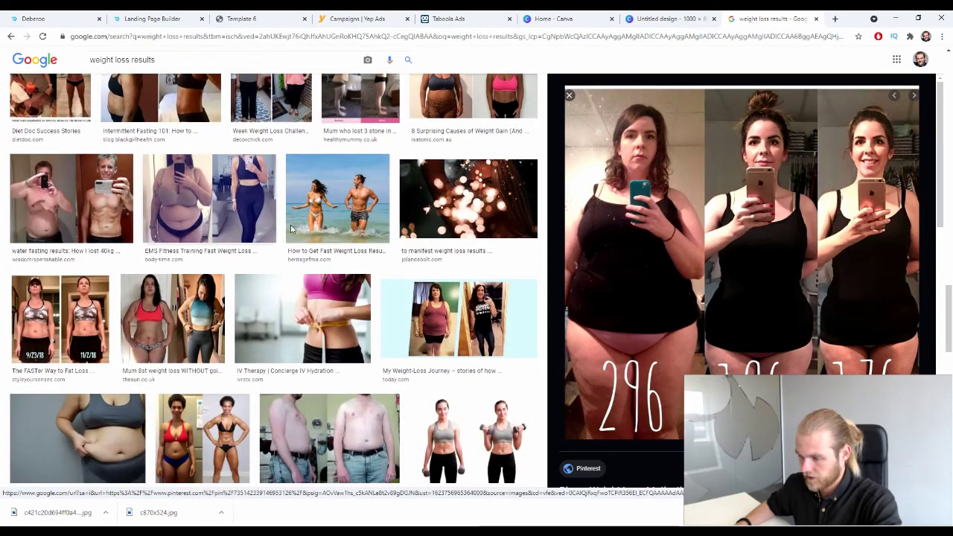
scroll(295, 221, up, 10)
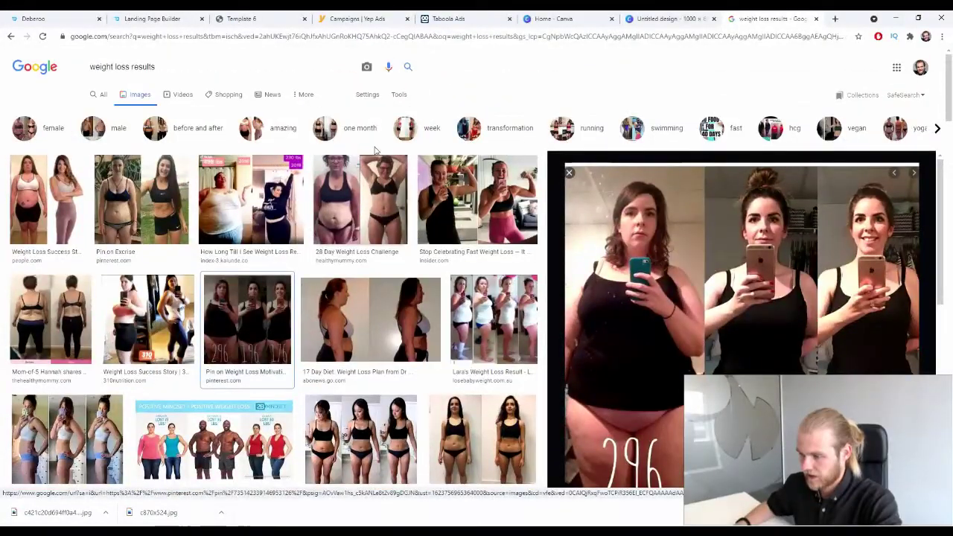
Filter the Google Images results to large pictures only
click(400, 95)
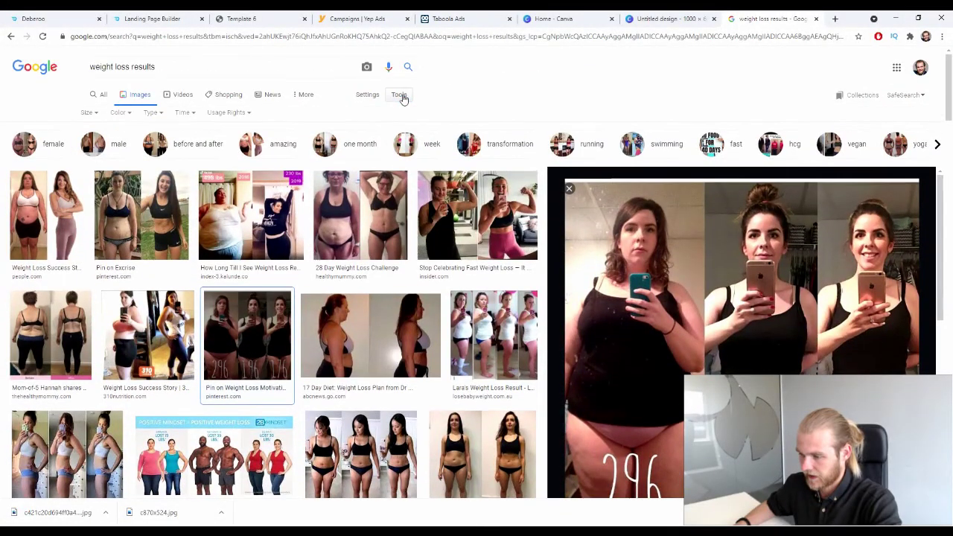
click(89, 113)
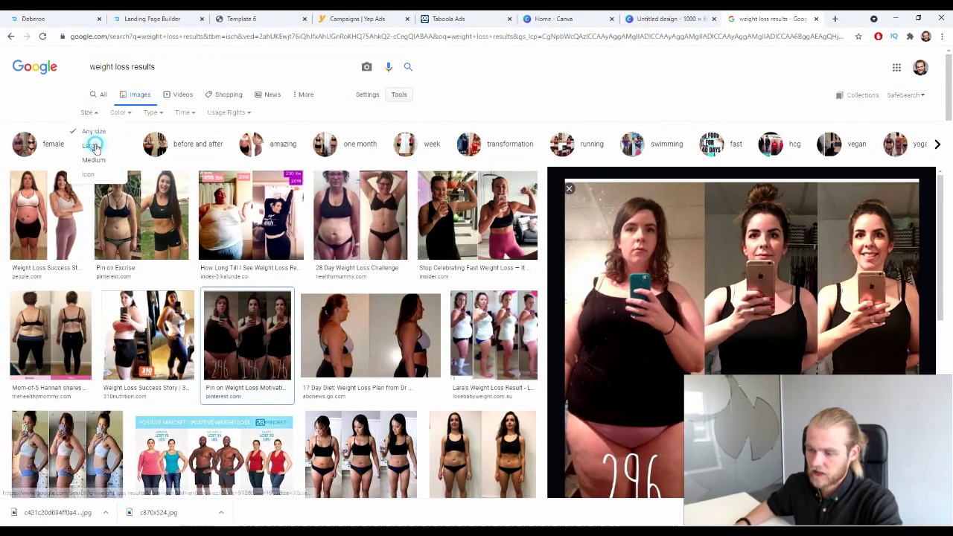
click(94, 143)
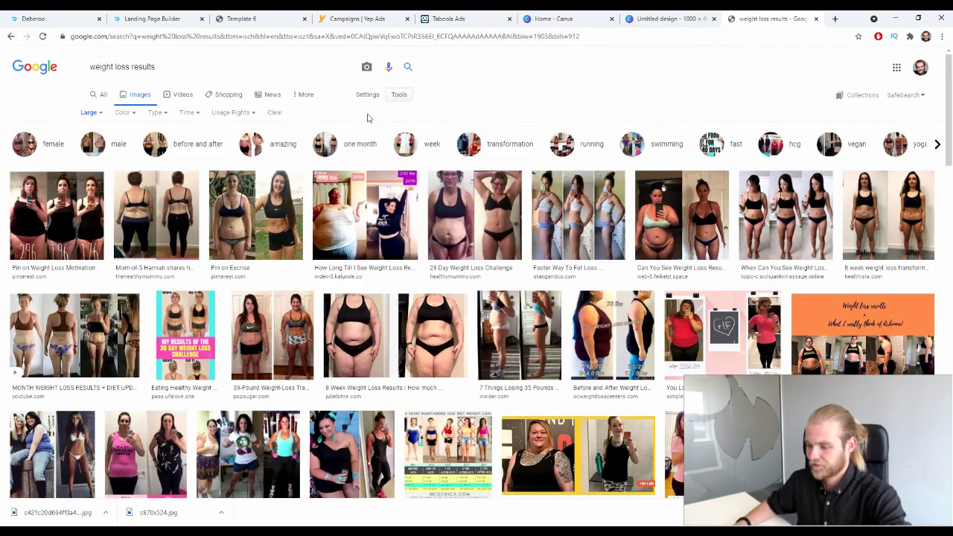
Preview the Women's Health "I Replaced Soda With Water" before-and-after mirror selfie and save the image to the computer
scroll(381, 110, down, 5)
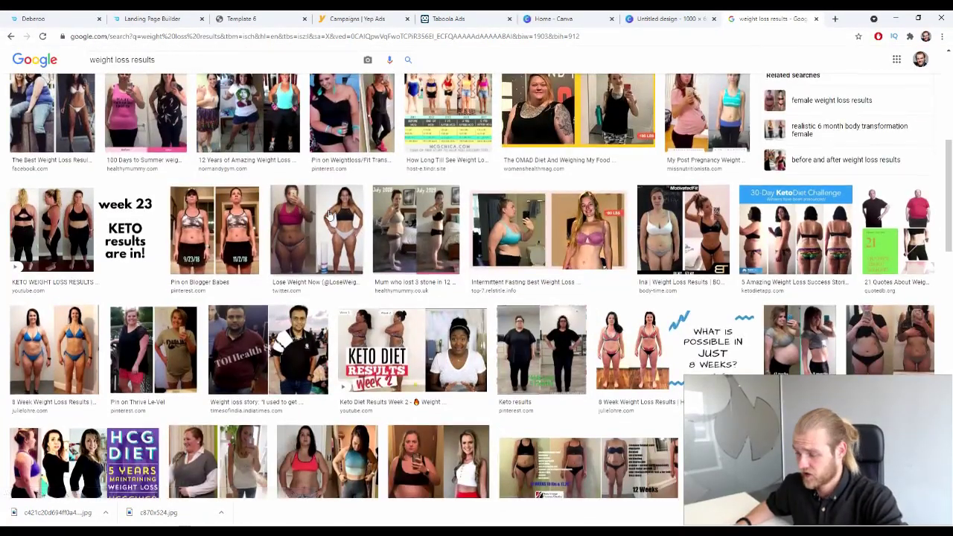
scroll(326, 216, down, 2)
scroll(326, 216, down, 2)
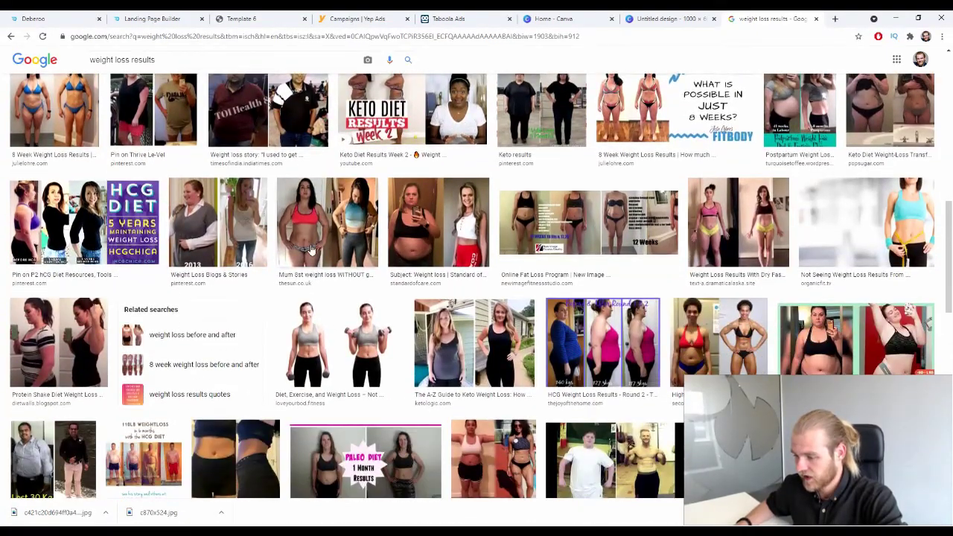
scroll(303, 249, down, 3)
scroll(629, 348, down, 2)
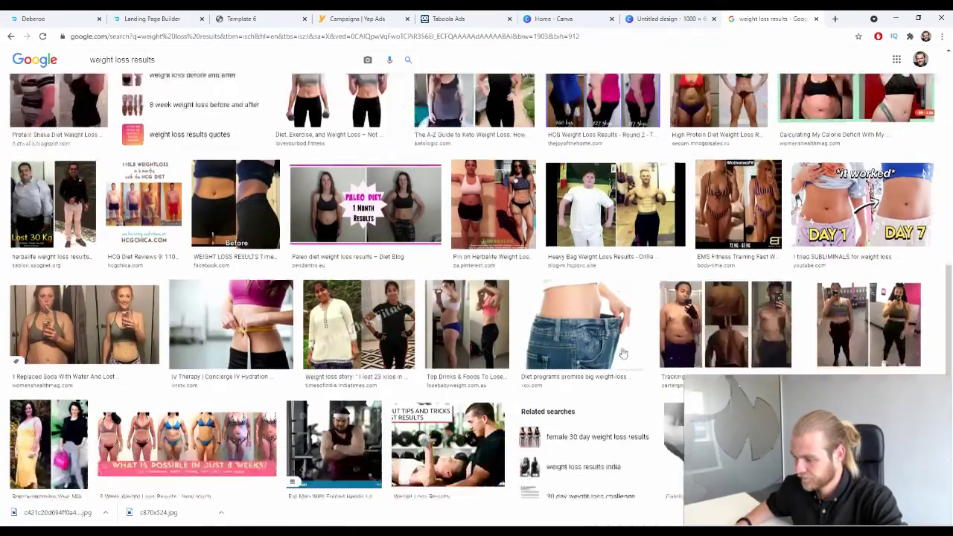
scroll(626, 350, down, 2)
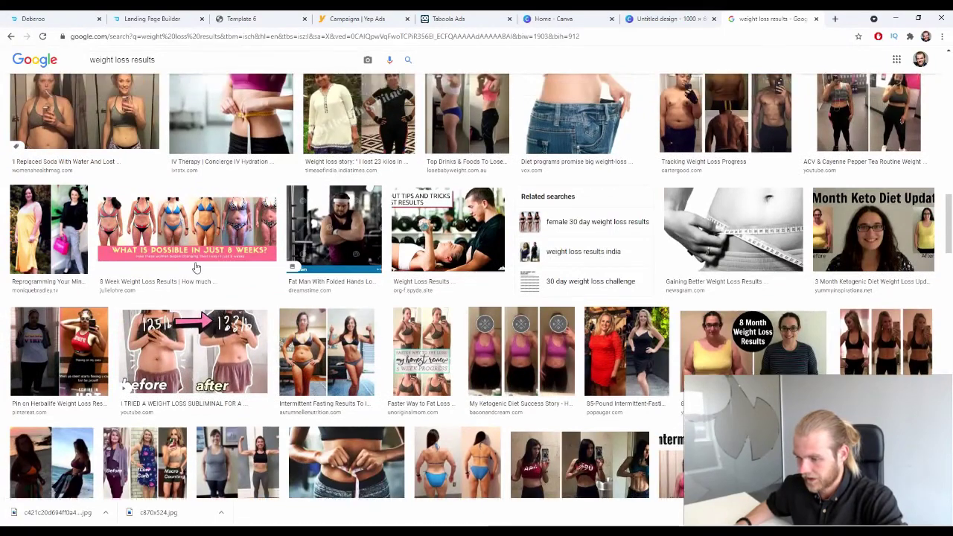
scroll(196, 266, up, 2)
click(81, 231)
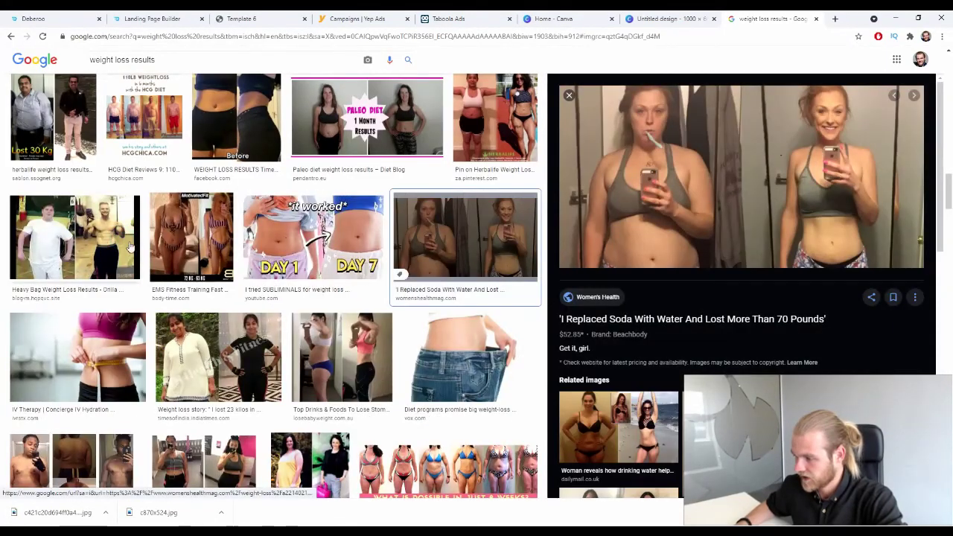
right_click(652, 167)
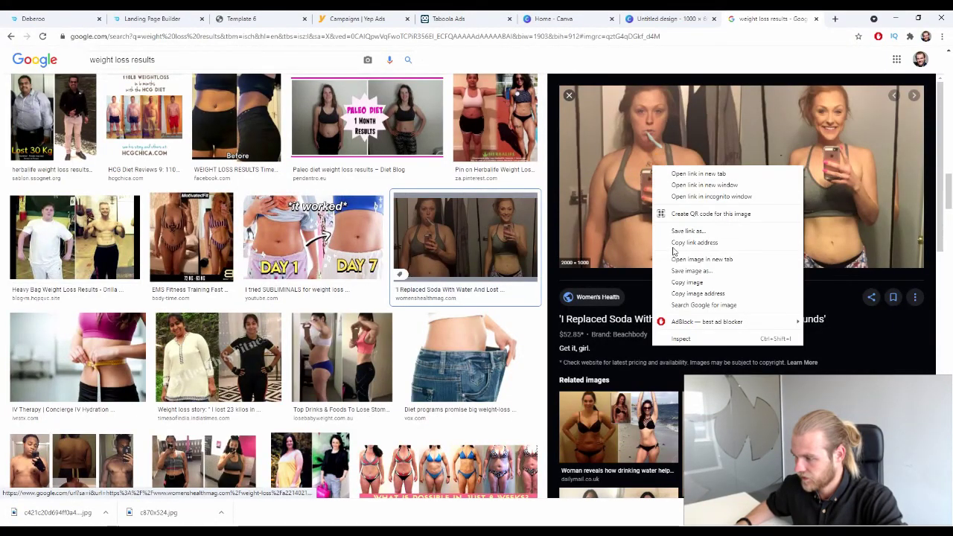
click(716, 271)
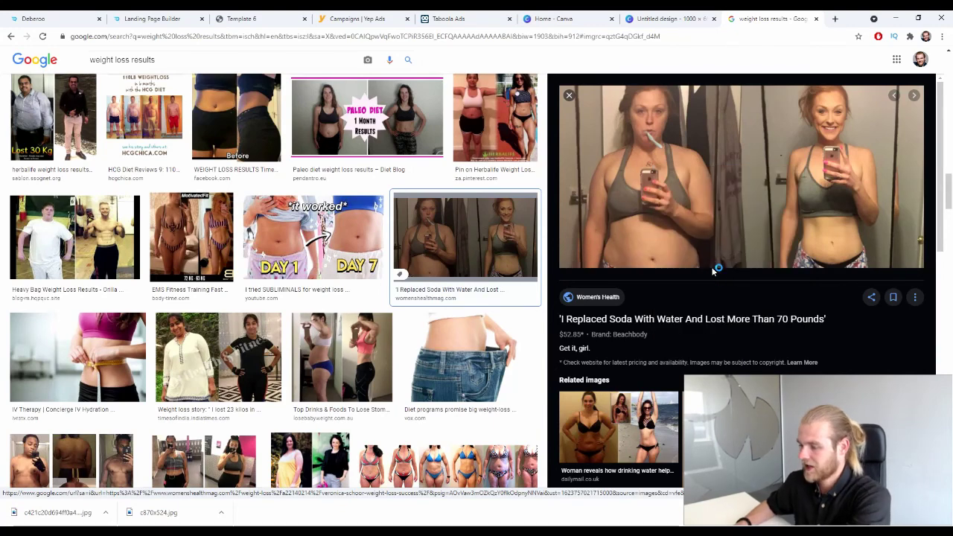
key(Return)
Switch to the 1000 x 600 px Canva design, upload the saved before-and-after photo and fill the blank page with it
click(668, 18)
drag(52, 512, 148, 246)
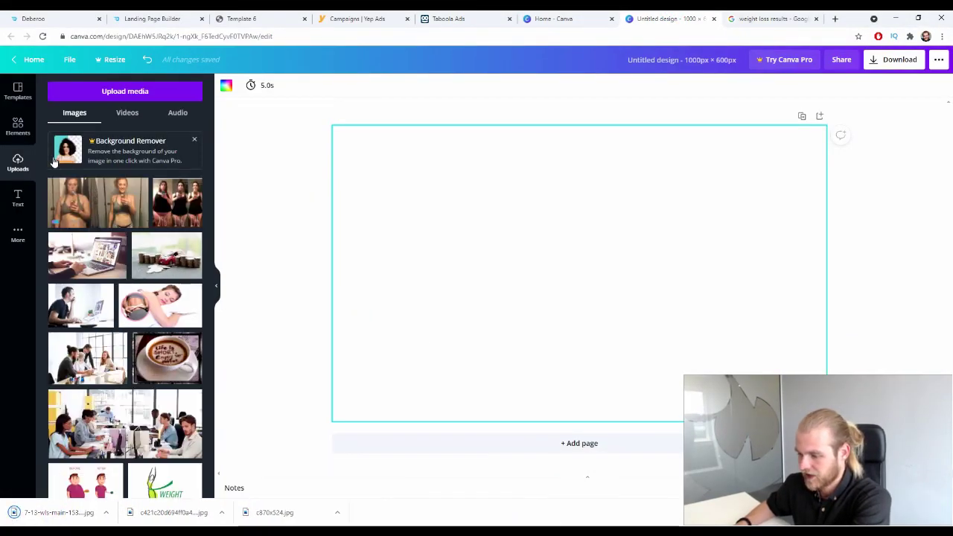
drag(130, 214, 347, 175)
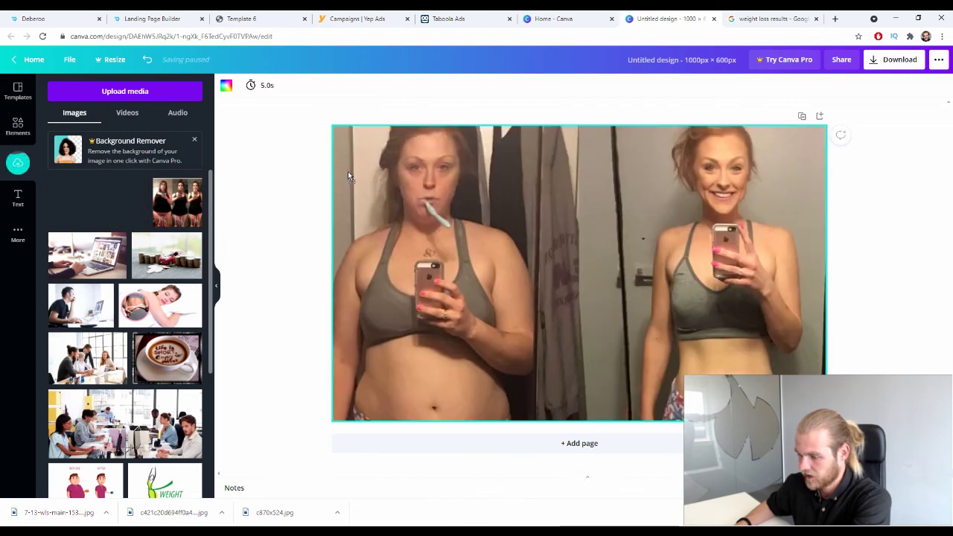
Shift the before-and-after photo slightly to the right within the page so both figures sit better in the frame
double_click(520, 236)
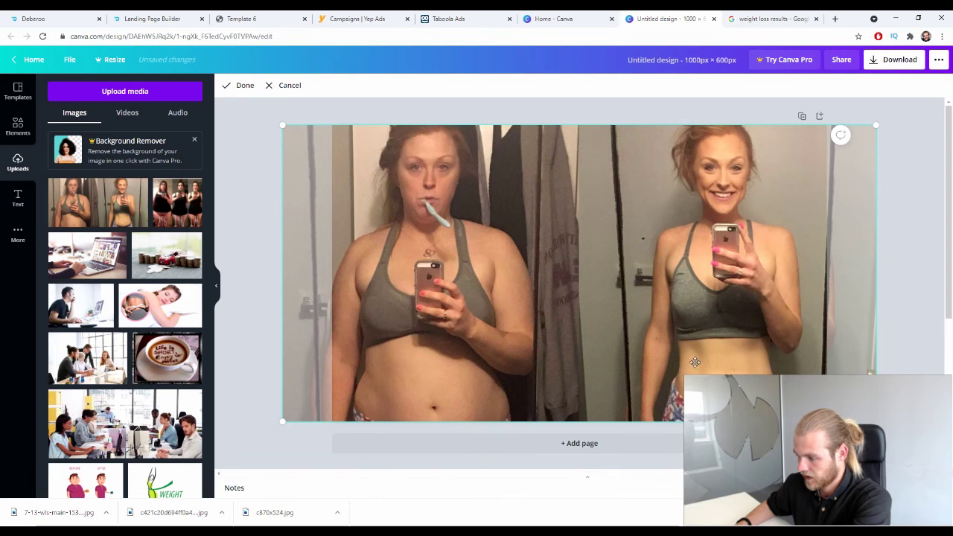
click(923, 279)
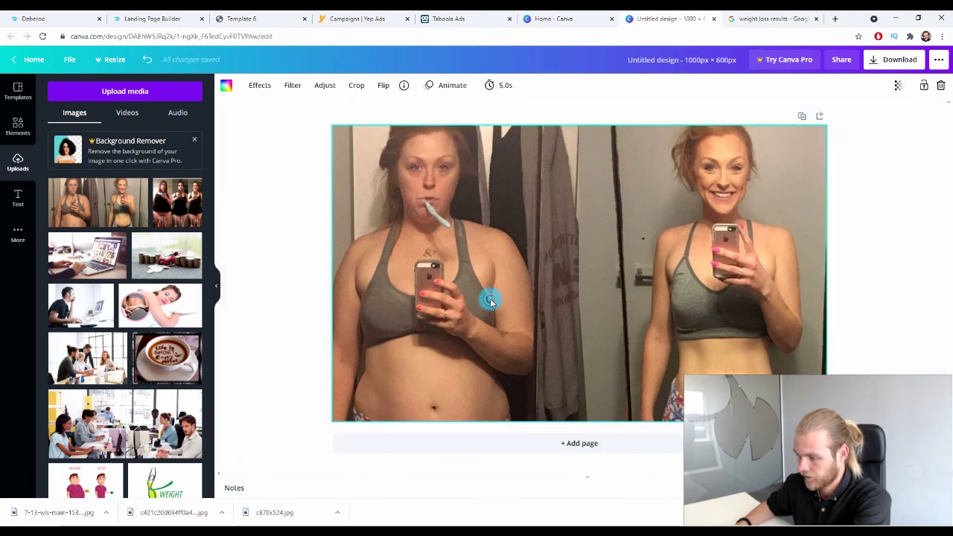
double_click(490, 314)
drag(491, 301, 508, 303)
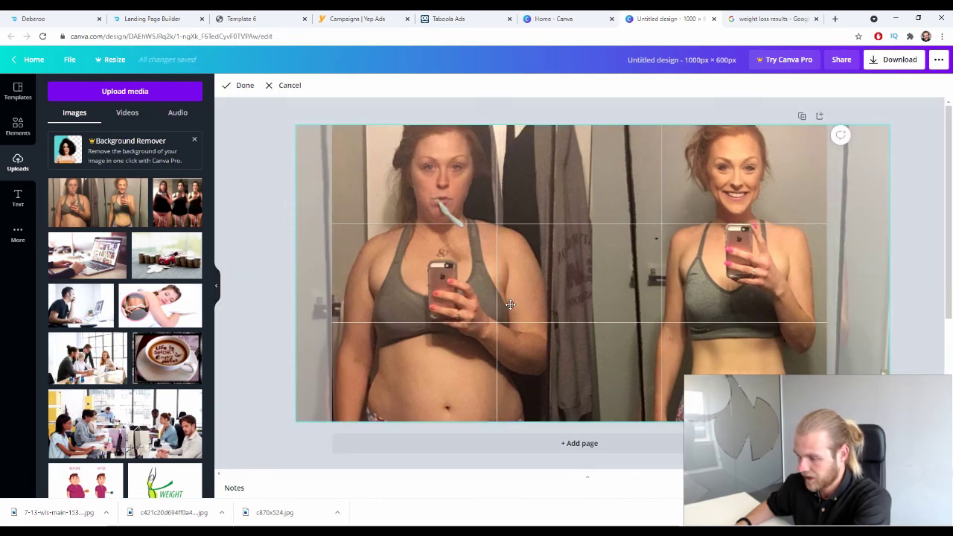
click(266, 214)
Download the Canva design as a PNG and add the file to the media of the new Taboola ad
click(901, 58)
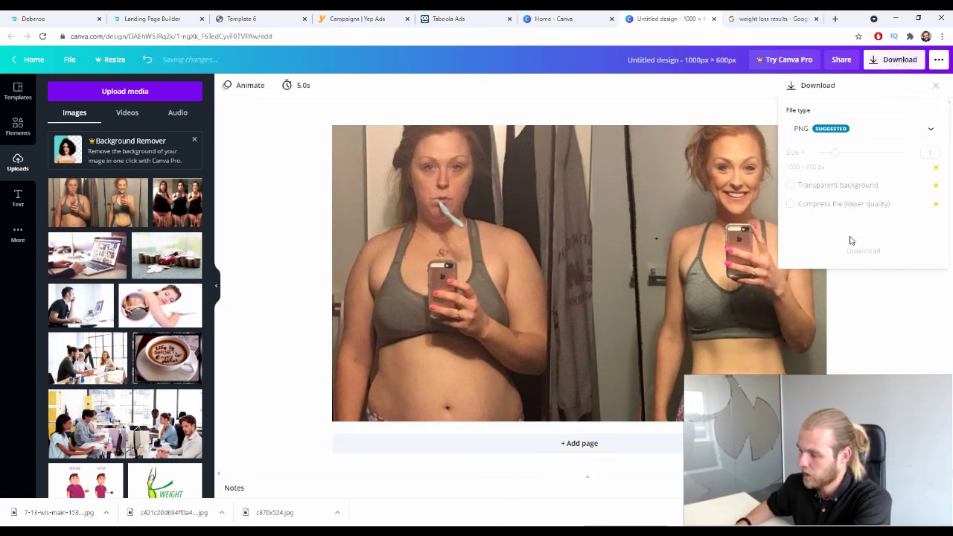
click(853, 228)
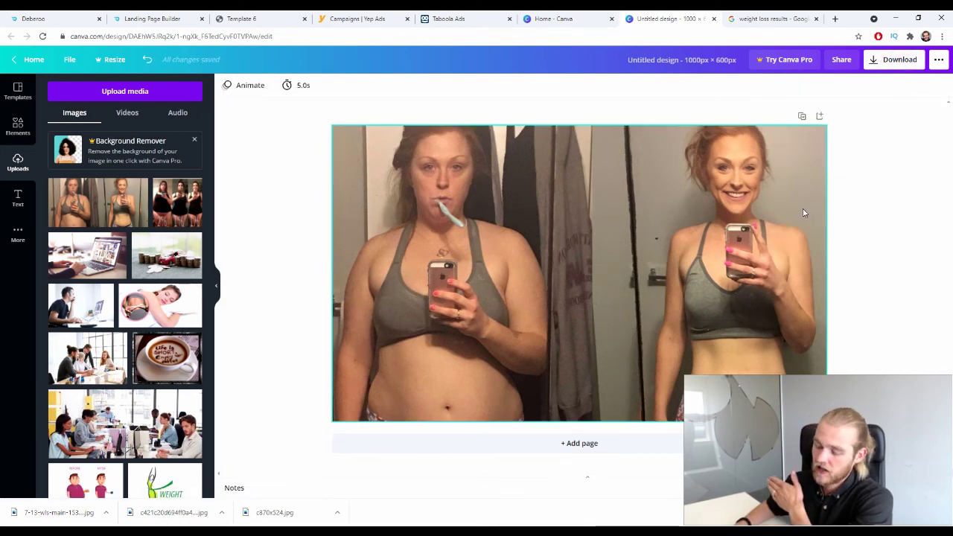
click(358, 18)
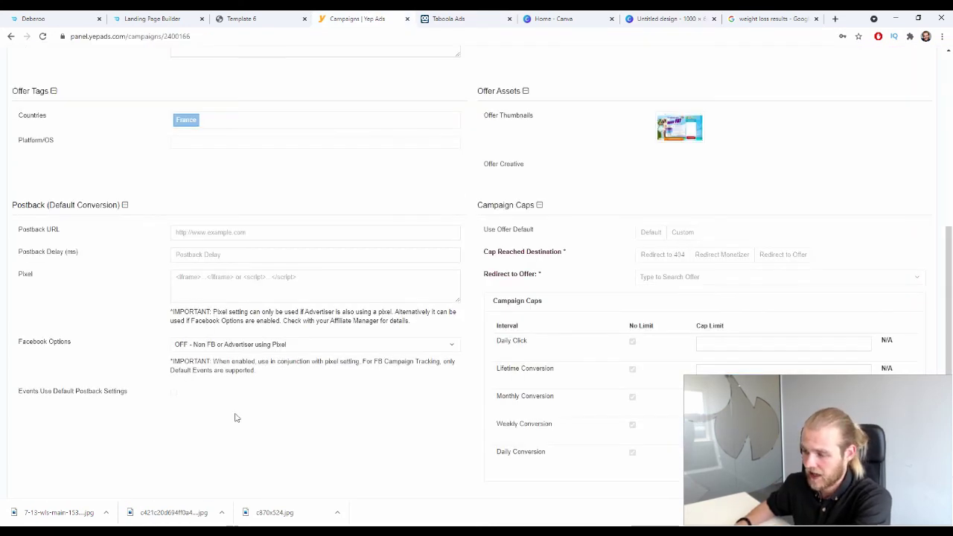
click(454, 18)
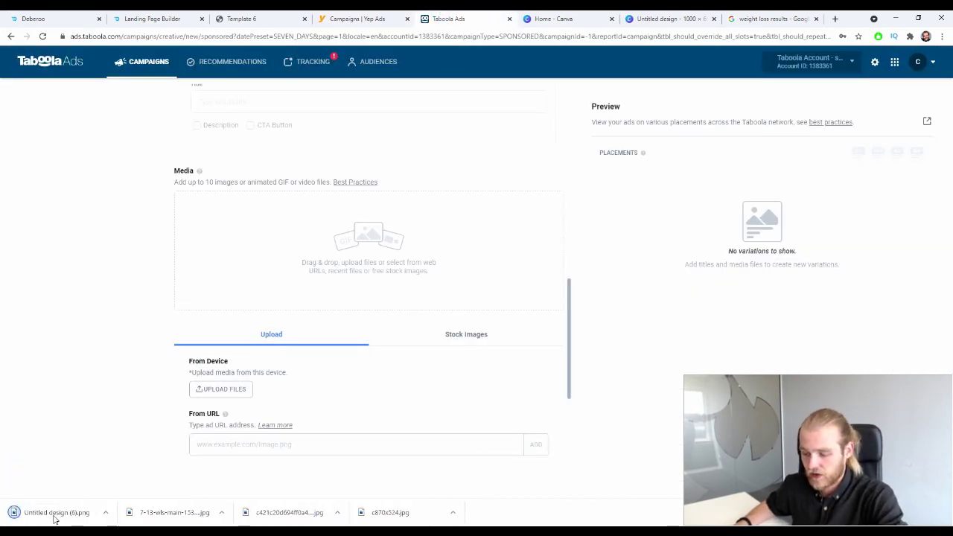
drag(51, 521, 372, 258)
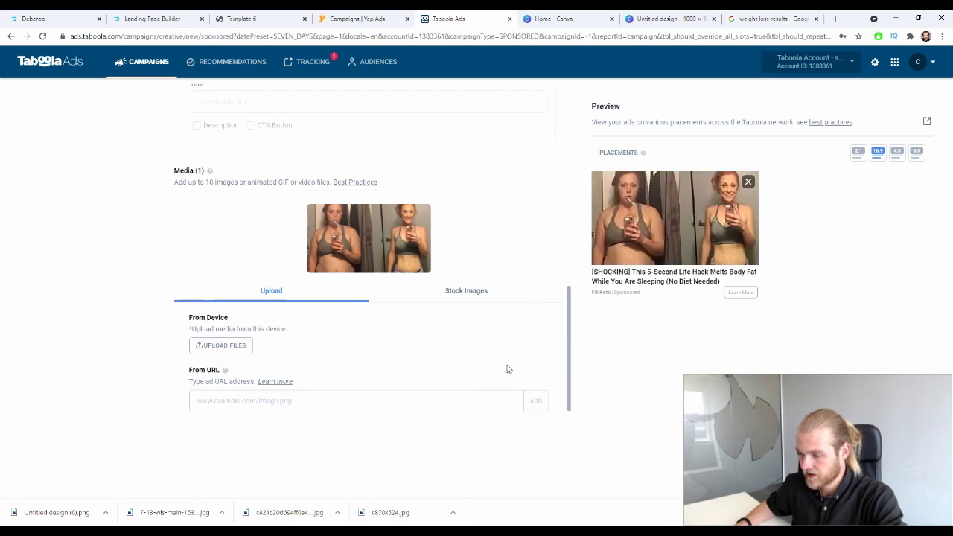
Enter "Second Headline" as the Headline 2 title to preview a second ad variation, and delete that headline
scroll(306, 210, up, 5)
scroll(394, 200, down, 2)
scroll(395, 200, down, 1)
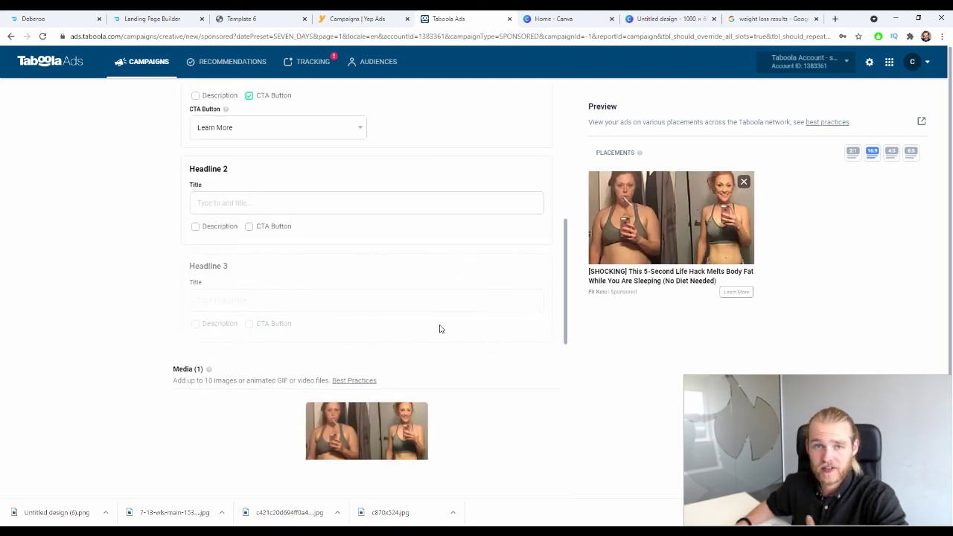
click(295, 195)
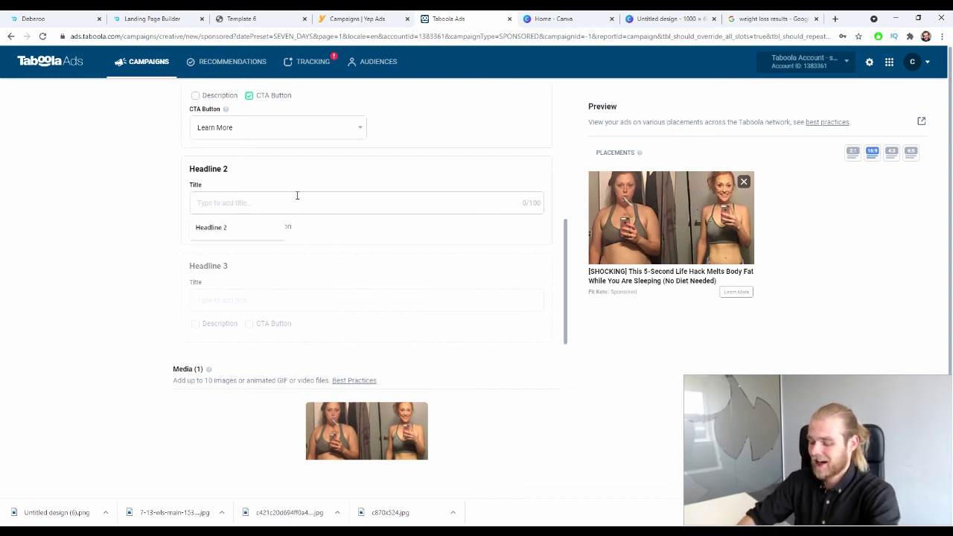
text(Second Headline)
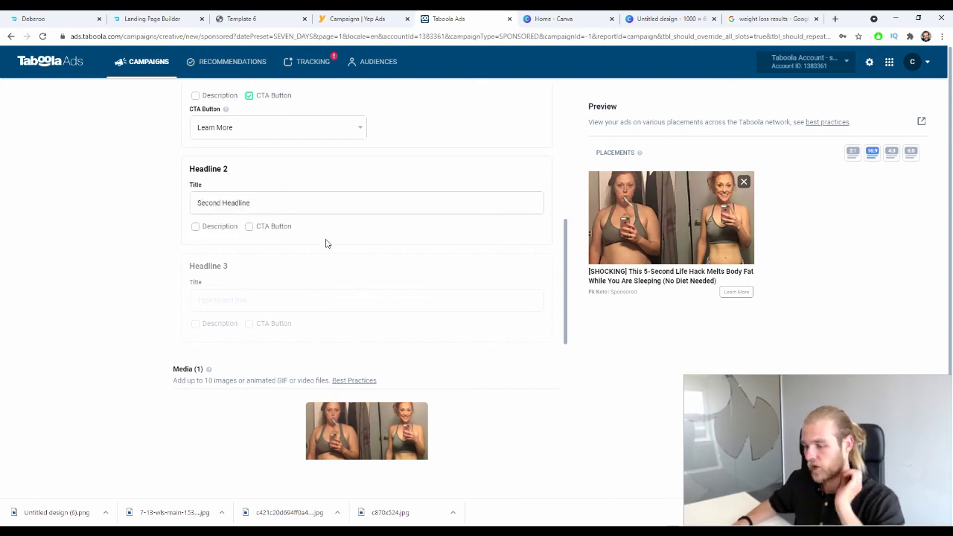
click(138, 224)
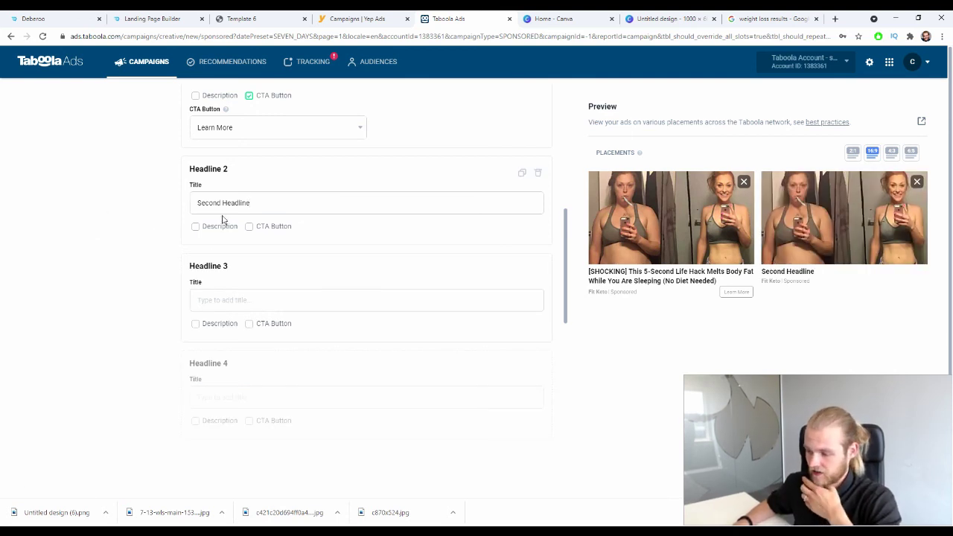
click(537, 175)
scroll(530, 370, down, 5)
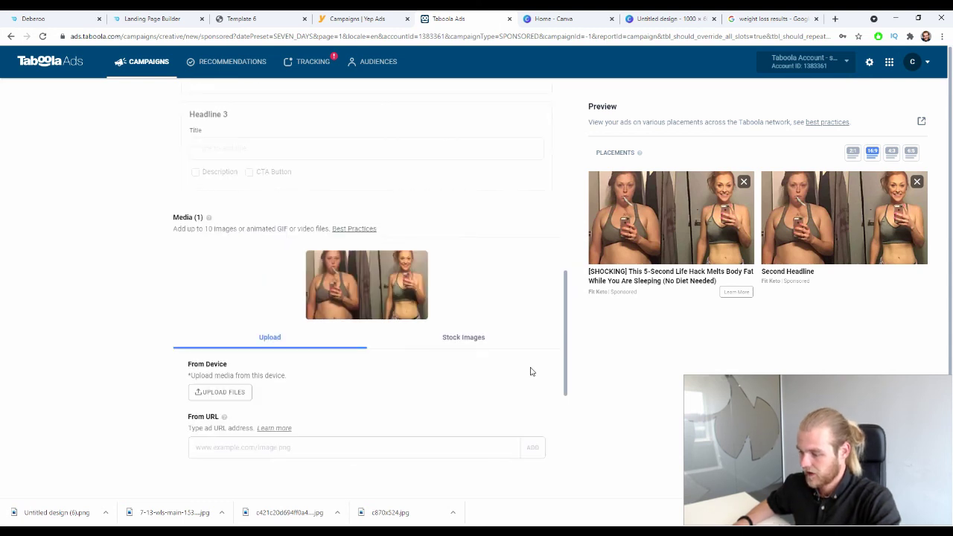